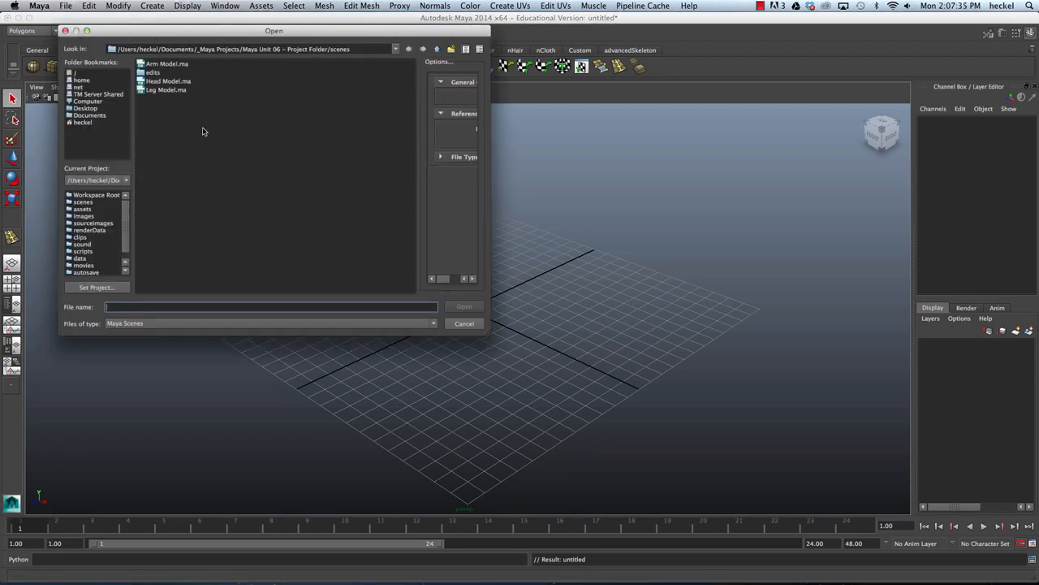
Open the scene Leg Model.ma from the project's scenes folder without saving the untitled scene.
click(158, 90)
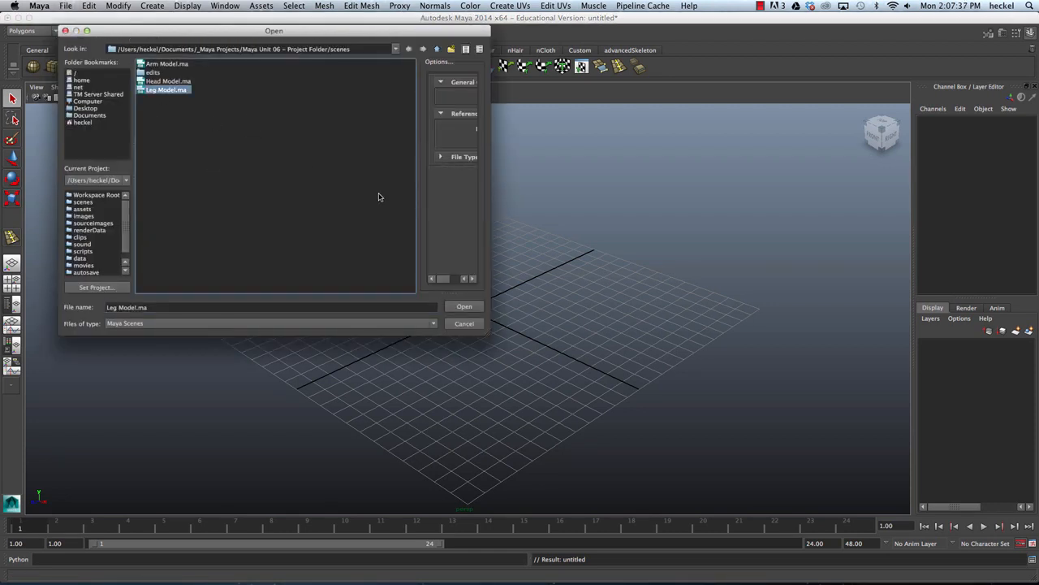
click(464, 307)
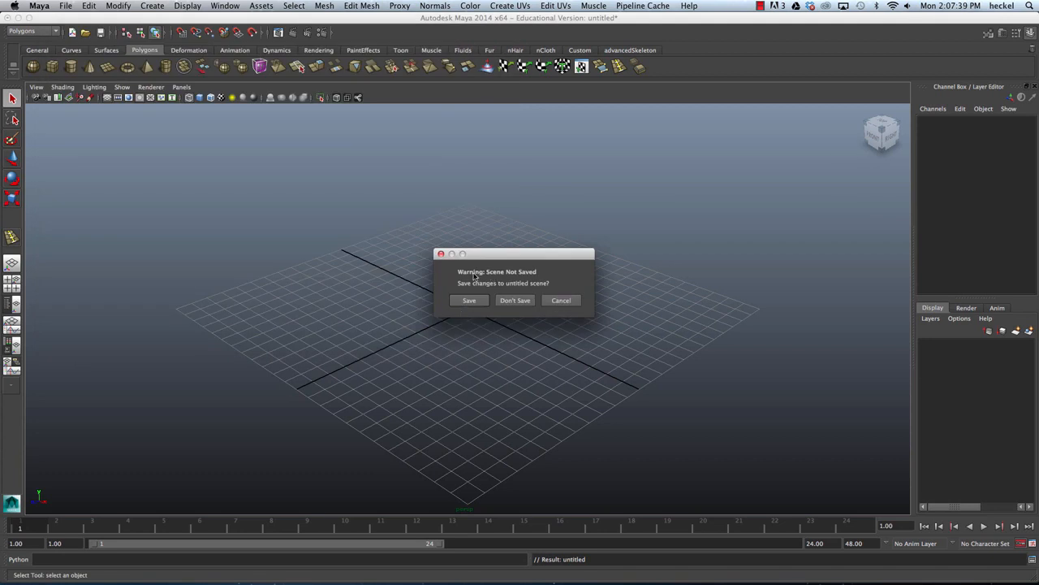
click(514, 300)
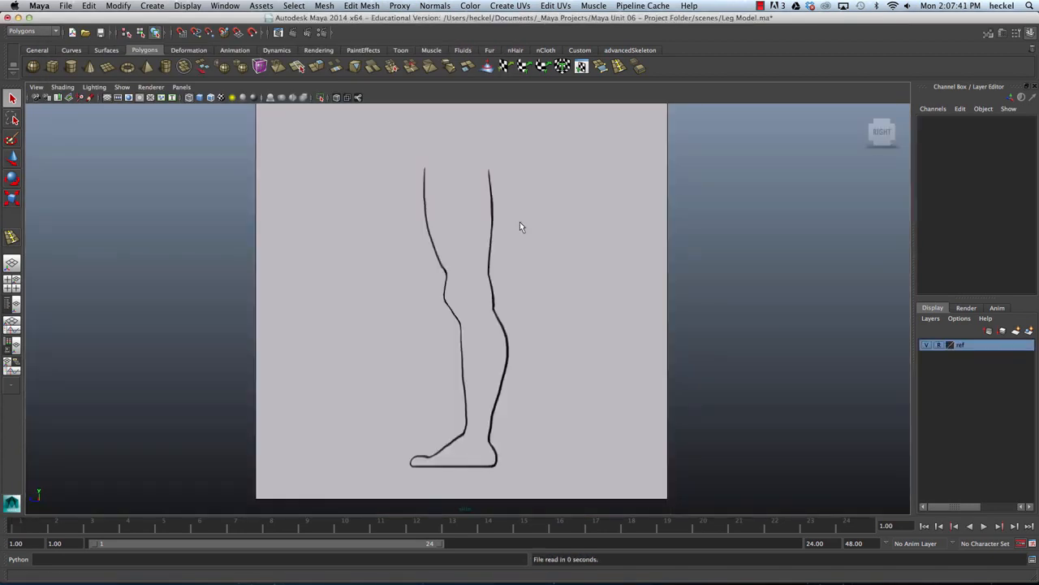
Create a polygon cube at the origin in front of the leg reference plane in the shaded perspective view.
key(space)
key(space)
alt+drag(666, 214, 499, 213)
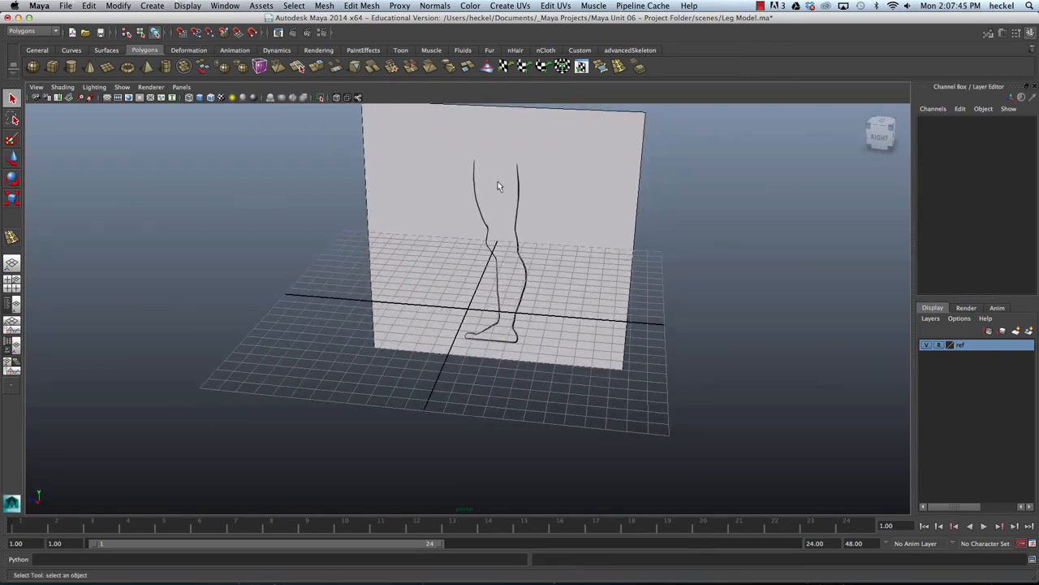
alt+drag(499, 328, 496, 232)
alt+drag(545, 265, 526, 276)
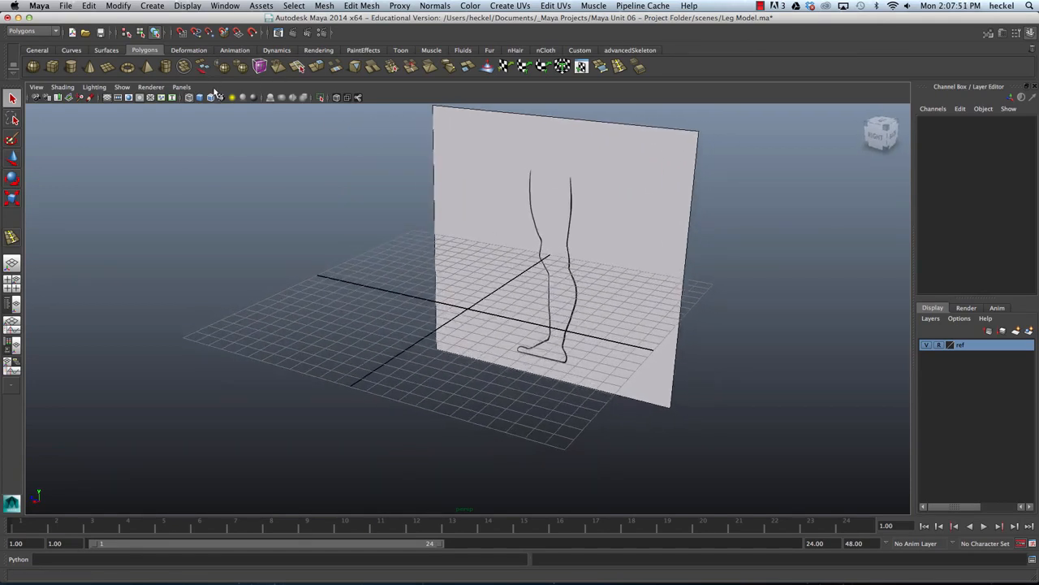
click(53, 67)
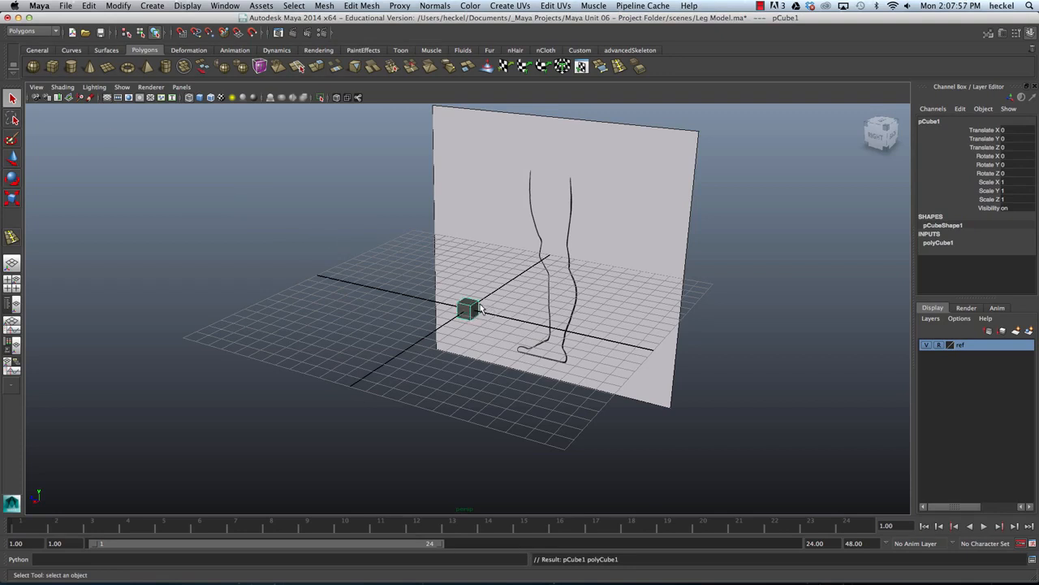
key(5)
mouse_move(481, 285)
alt+mouse_down()
mouse_move(473, 313)
mouse_move(485, 316)
alt+mouse_up()
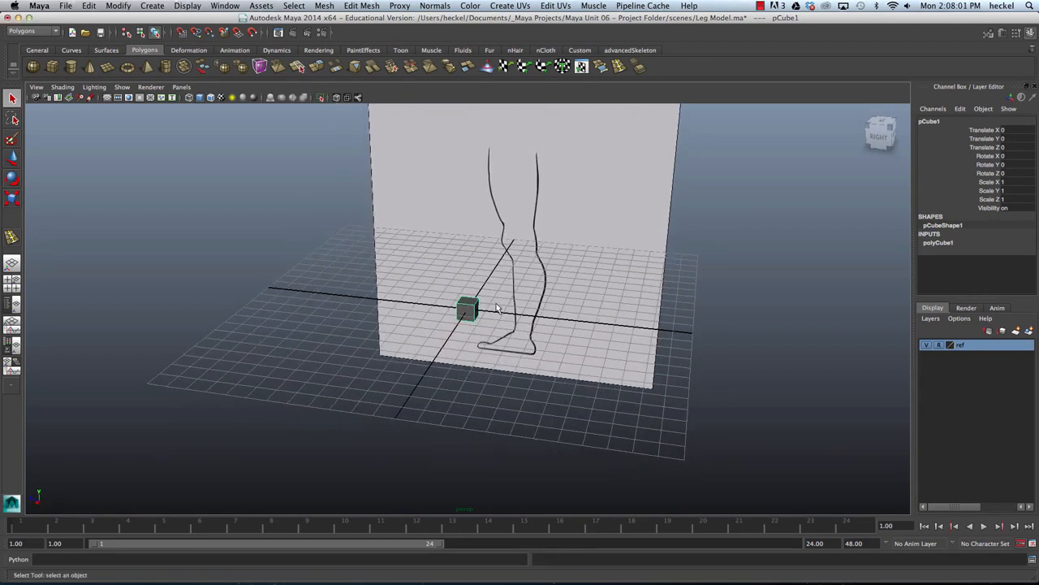
In the shaded side view, scale the cube uniformly to about 1.94 and move it to about Z -0.34 over the knee.
key(space)
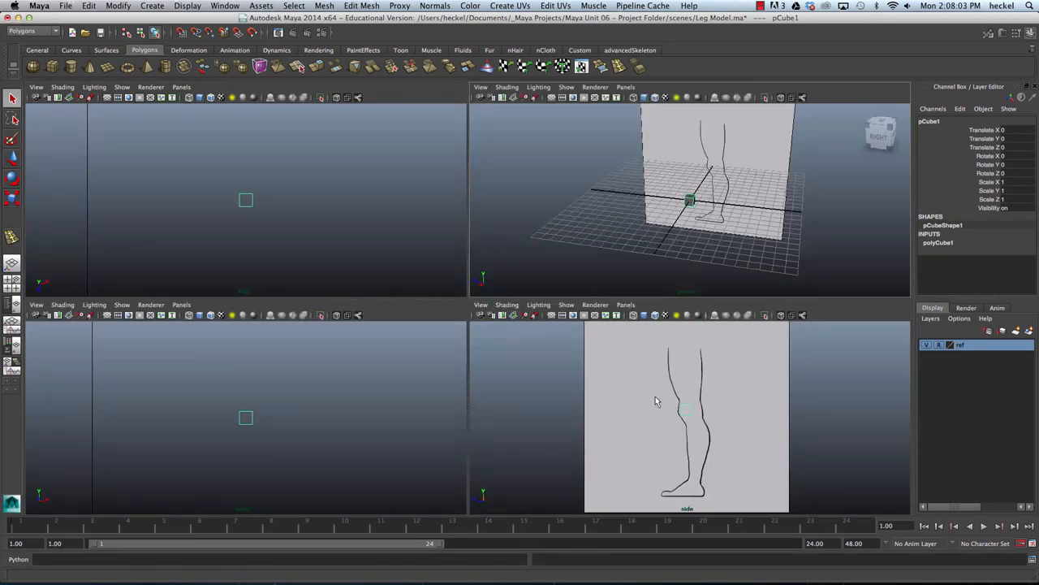
key(space)
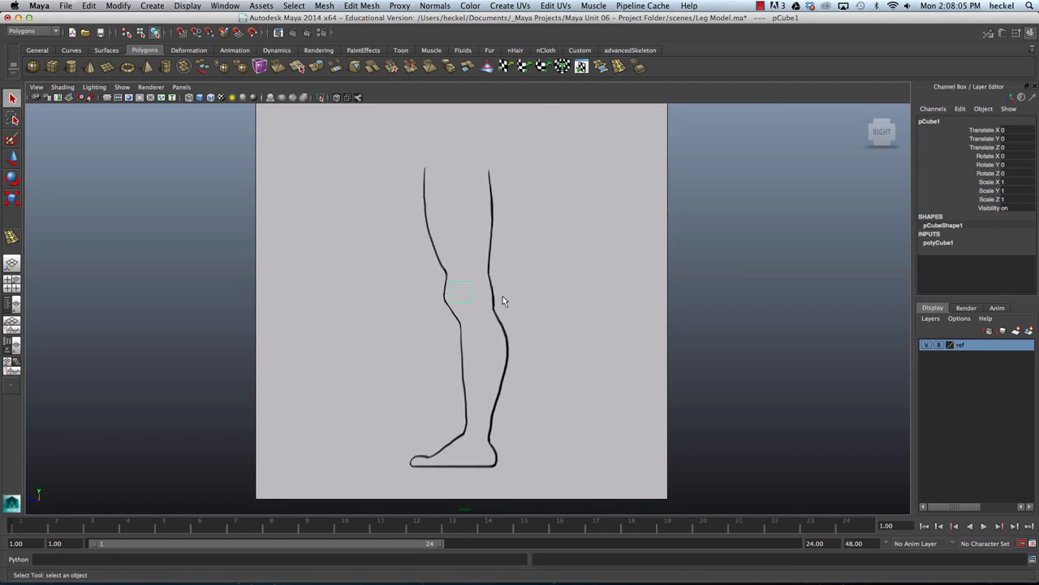
key(5)
key(r)
drag(461, 294, 437, 291)
key(w)
key(r)
key(w)
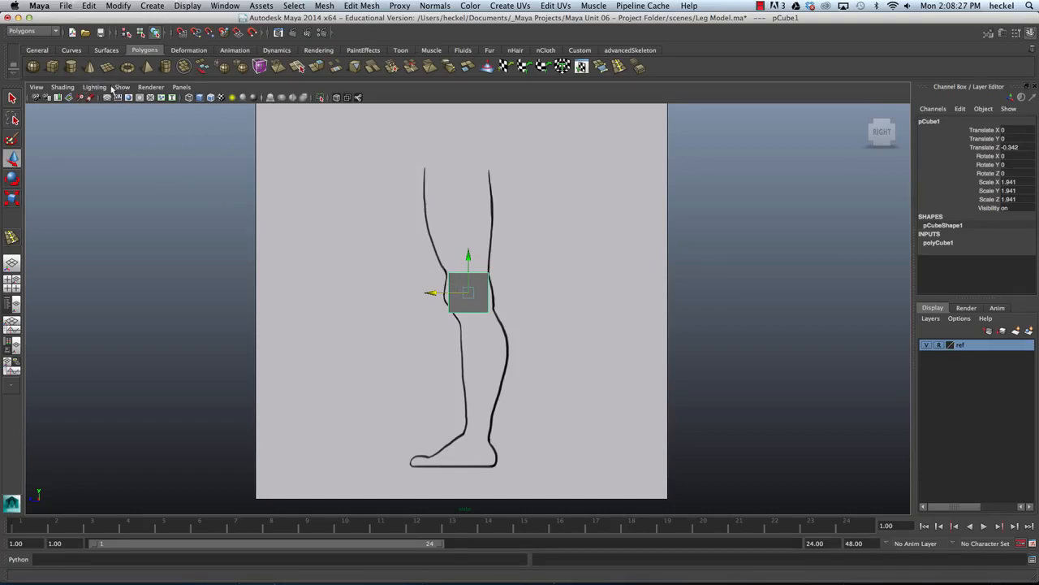
Turn on X-Ray shading in the side view and shaded display in the front and top views.
click(64, 88)
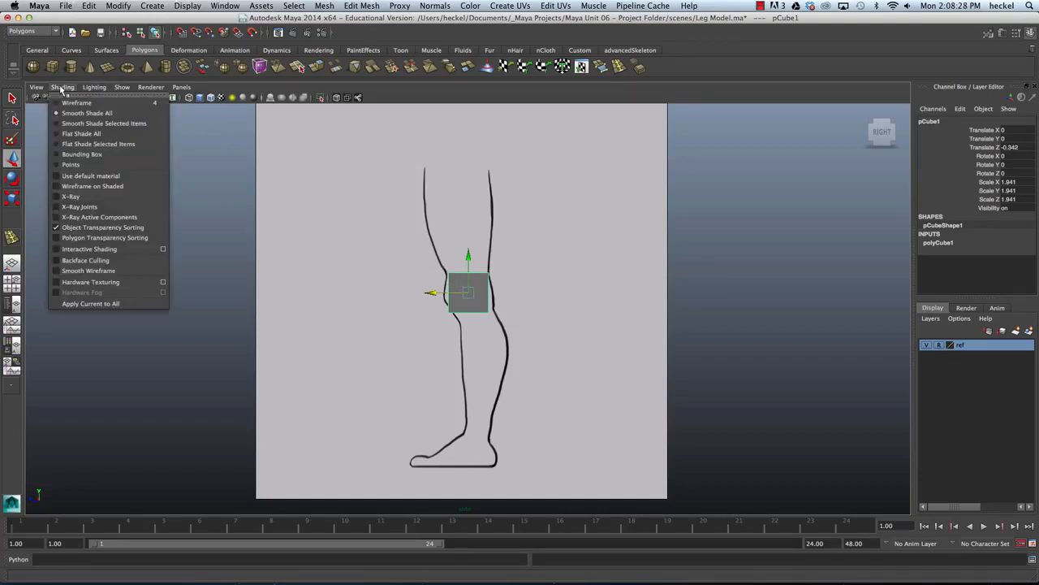
click(125, 200)
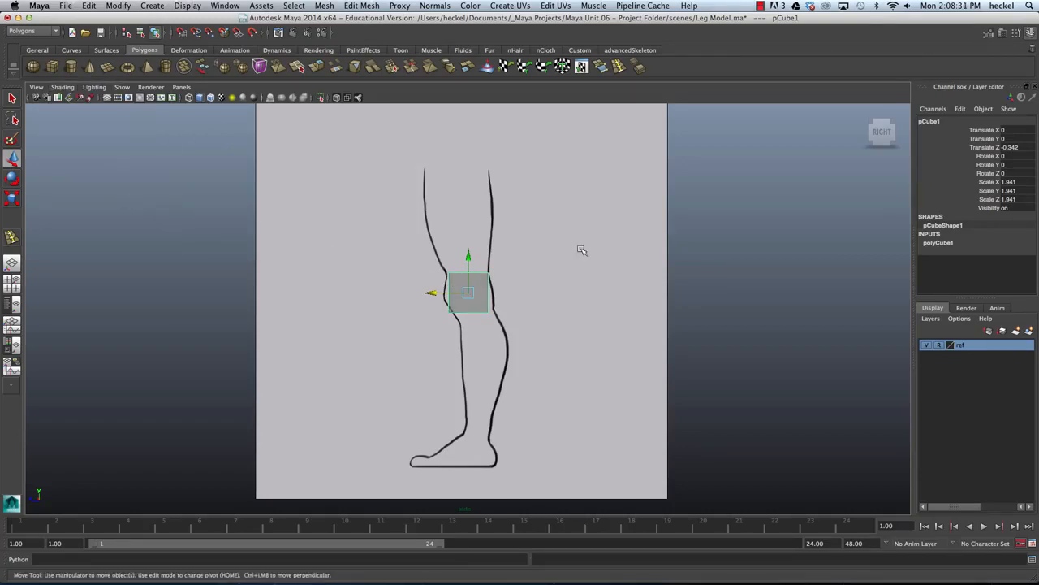
key(space)
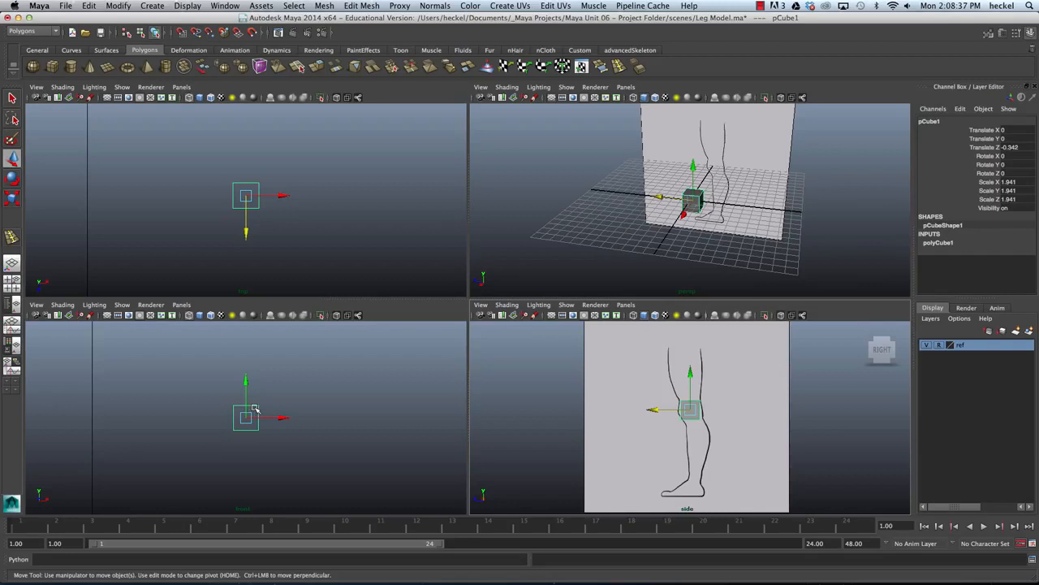
key(5)
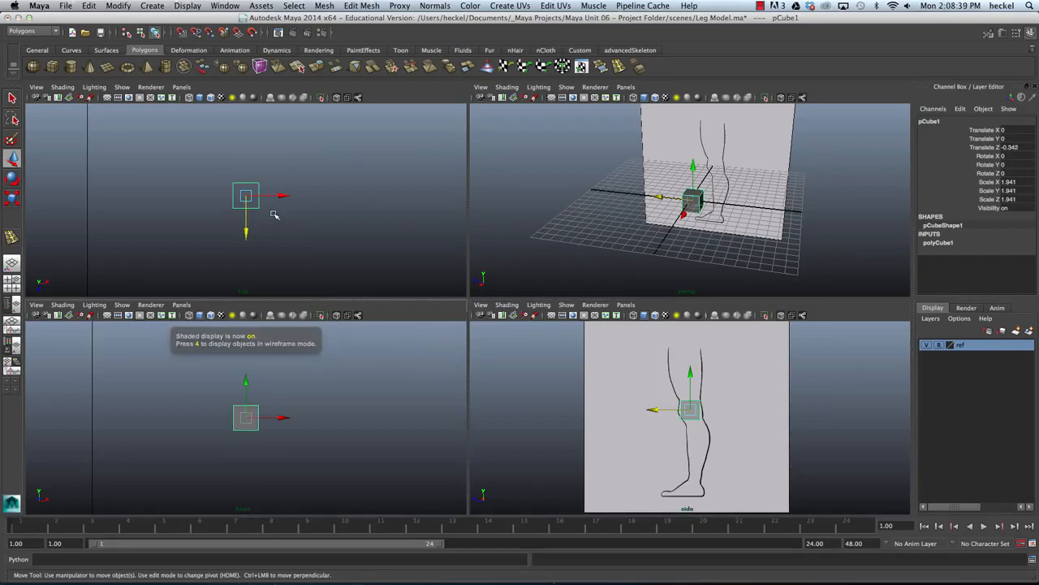
key(5)
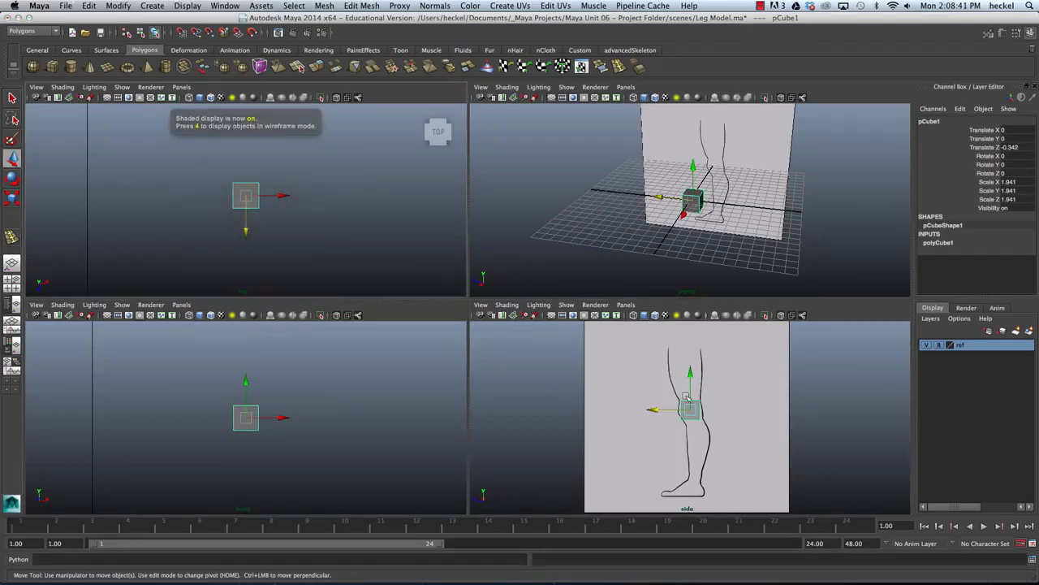
Extrude the cube's top face upward by about 5.07 units to the top of the thigh outline.
key(space)
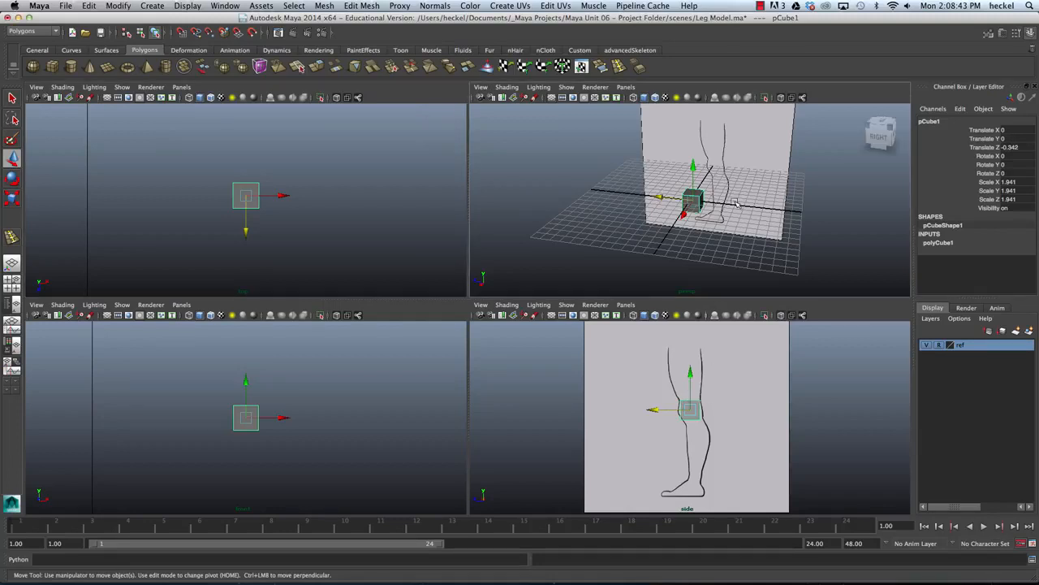
scroll(735, 192, up, 5)
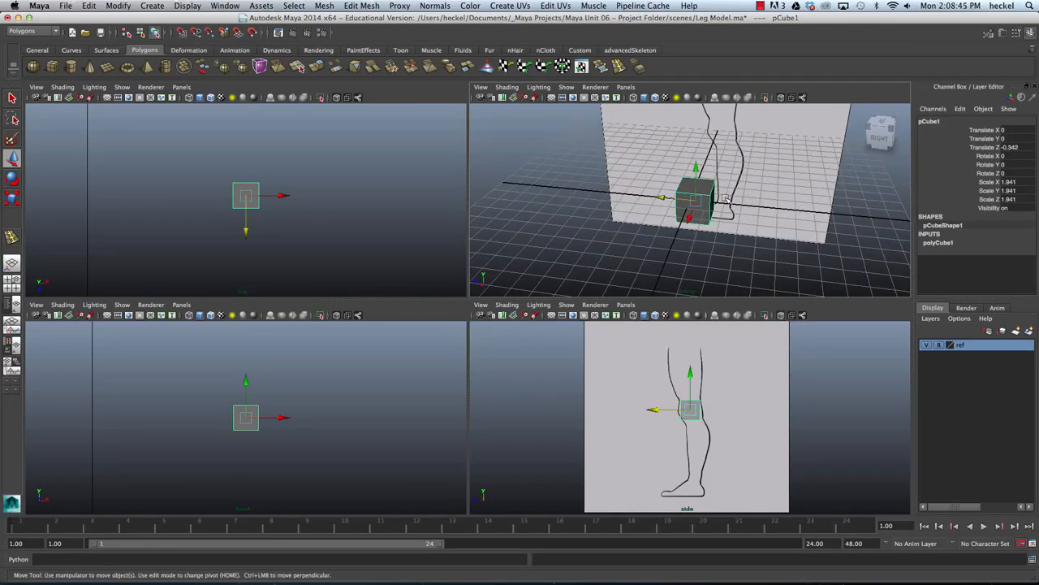
key(q)
right_drag(696, 188, 696, 213)
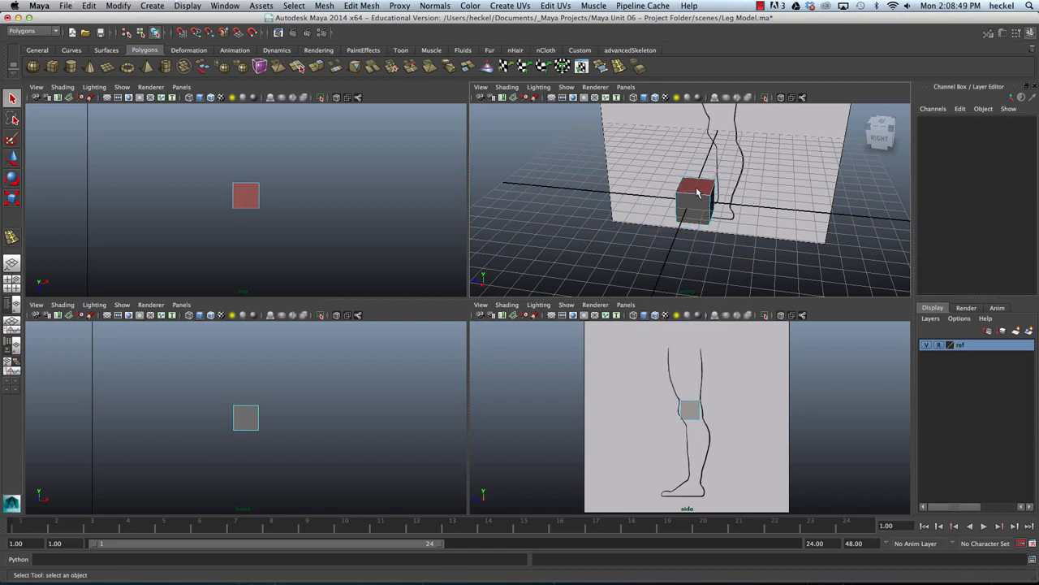
click(697, 192)
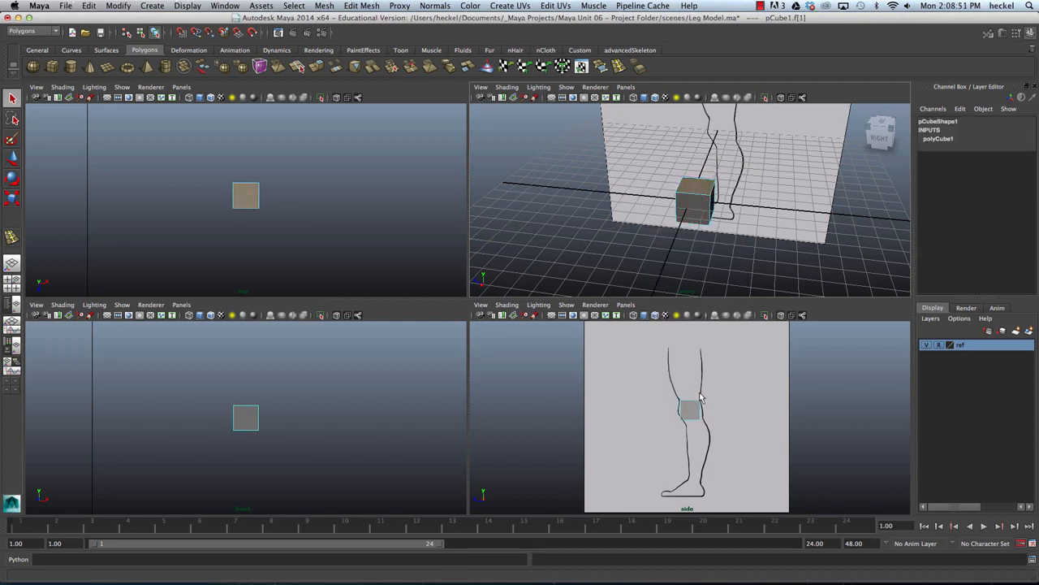
click(318, 68)
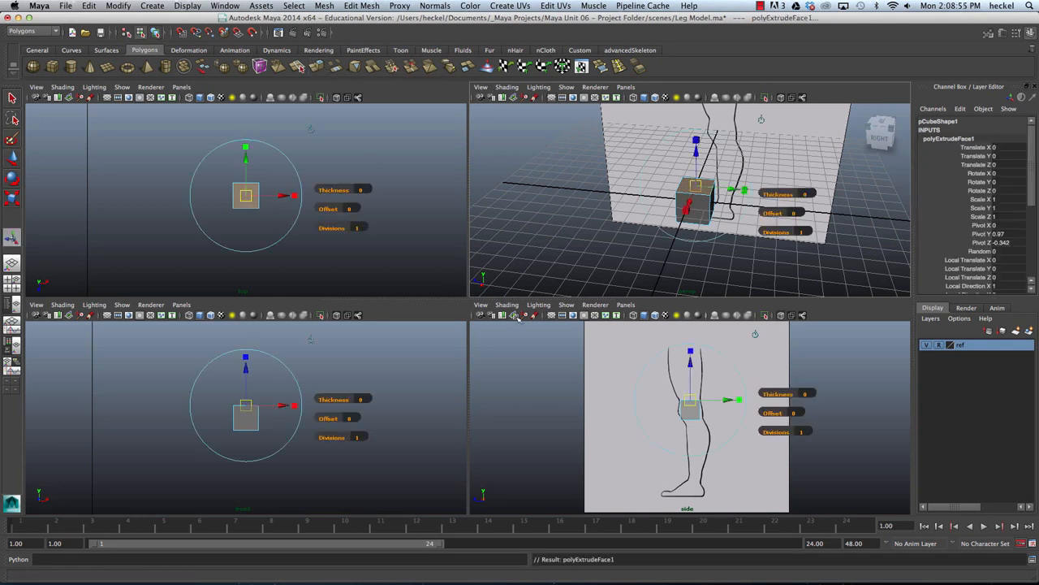
drag(689, 365, 698, 318)
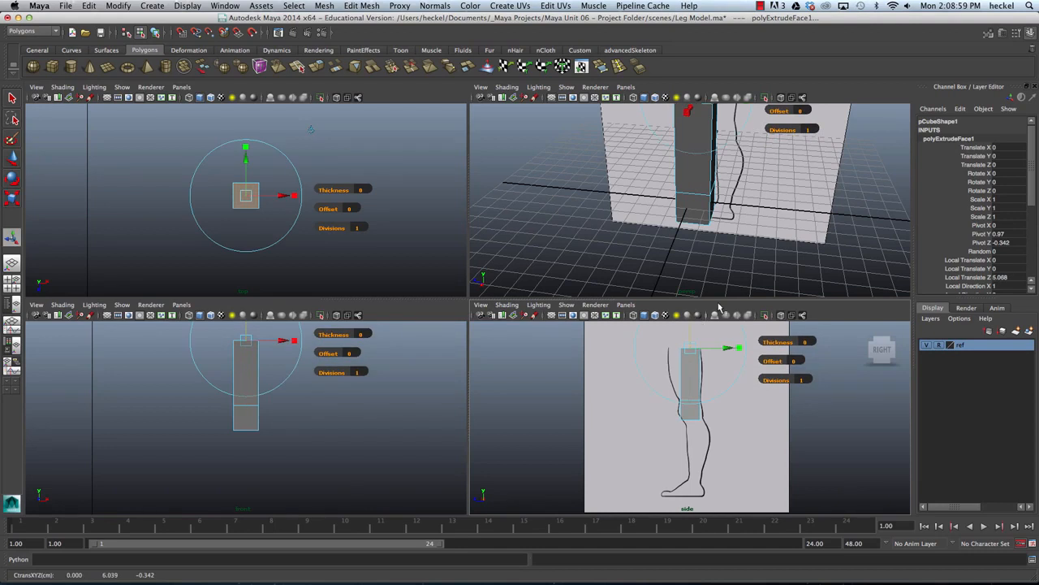
Scale the thigh's top face up to the reference width and move it forward to about Z 0.19 to match the outline.
key(r)
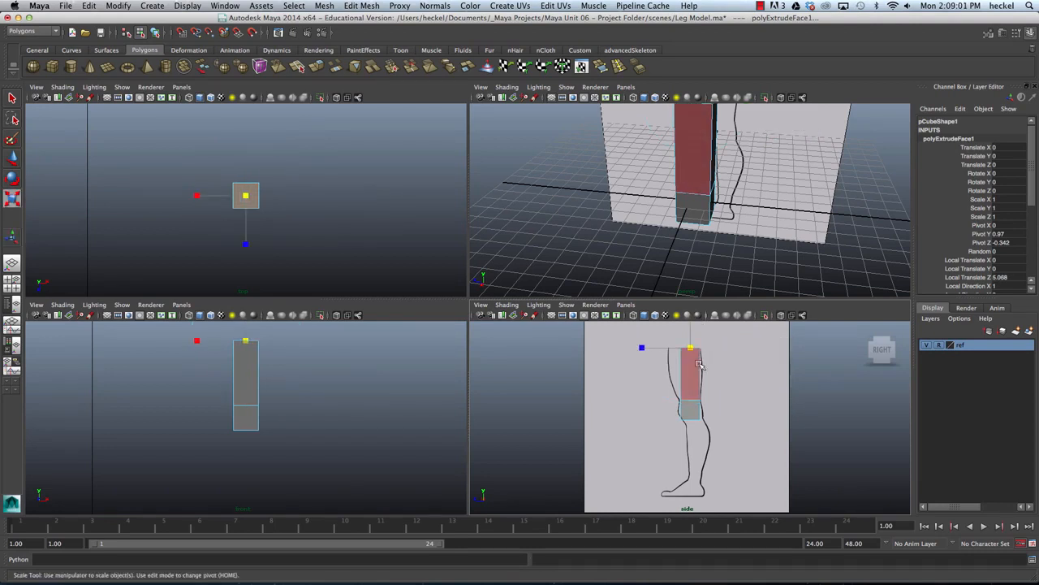
alt+middle_drag(715, 360, 680, 387)
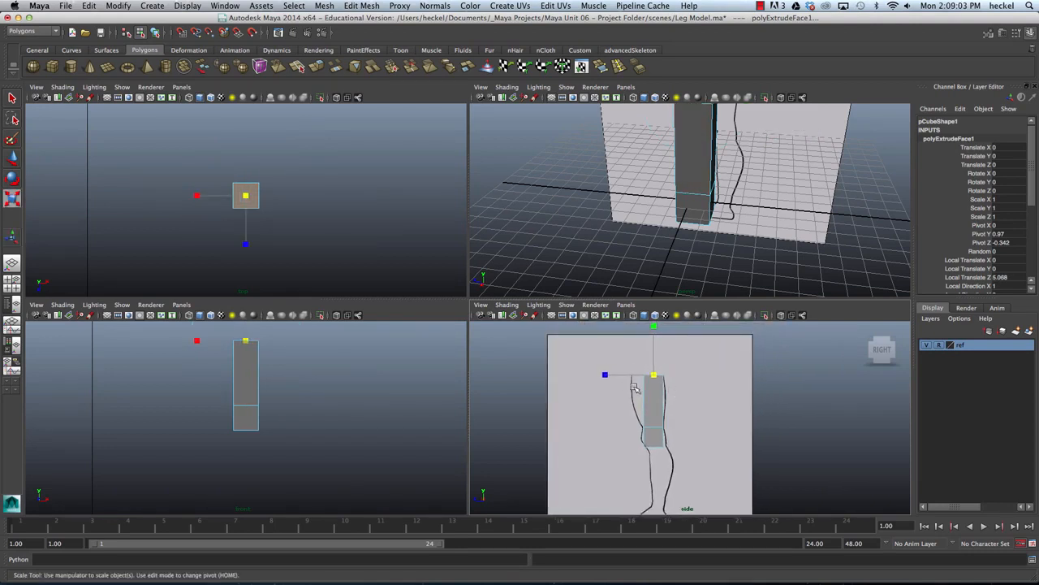
alt+right_drag(680, 388, 736, 389)
drag(640, 358, 660, 363)
alt+drag(707, 268, 740, 206)
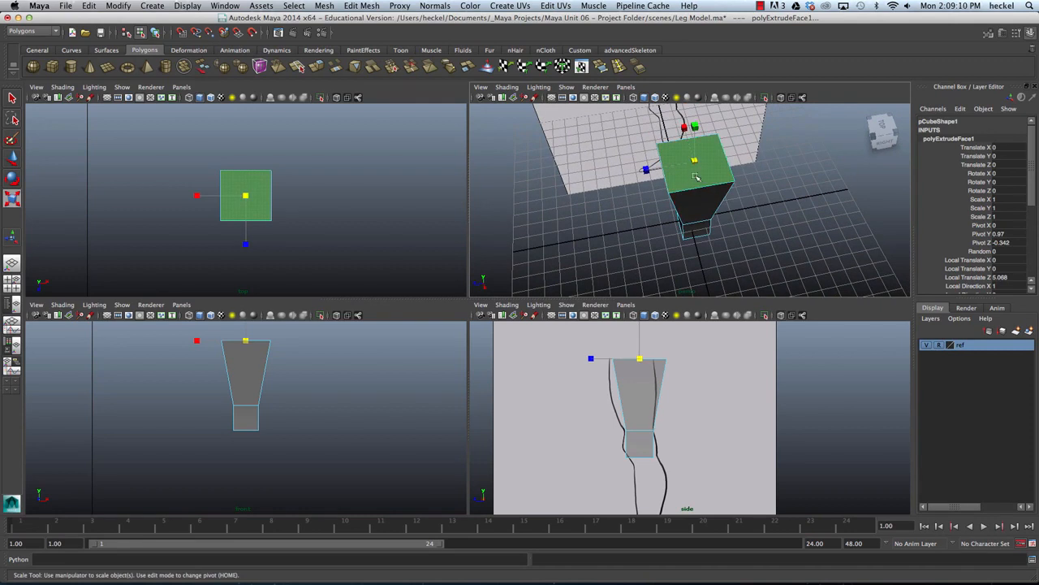
alt+drag(668, 173, 686, 201)
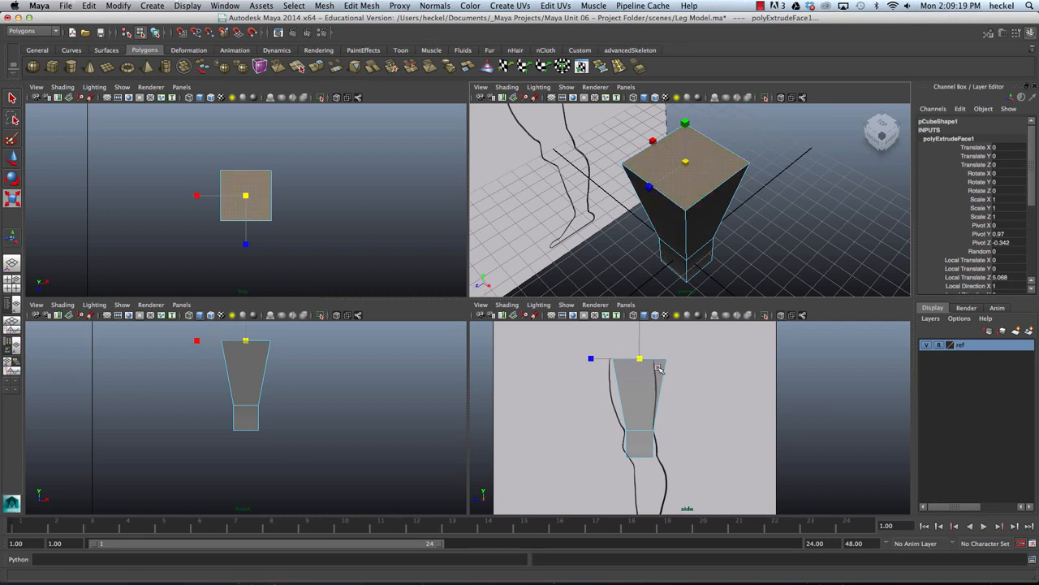
key(w)
drag(608, 358, 596, 358)
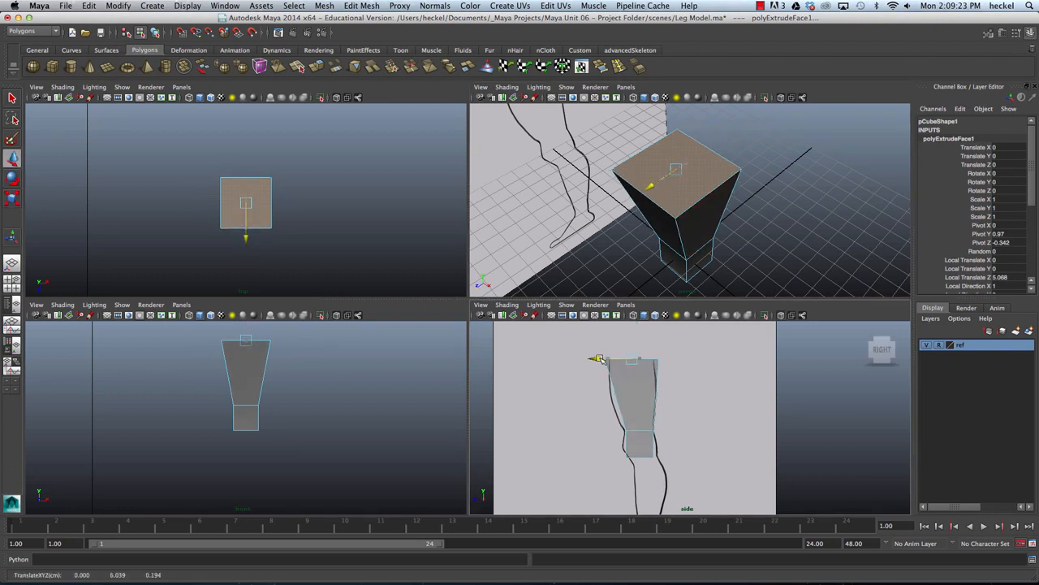
alt+right_drag(608, 364, 670, 400)
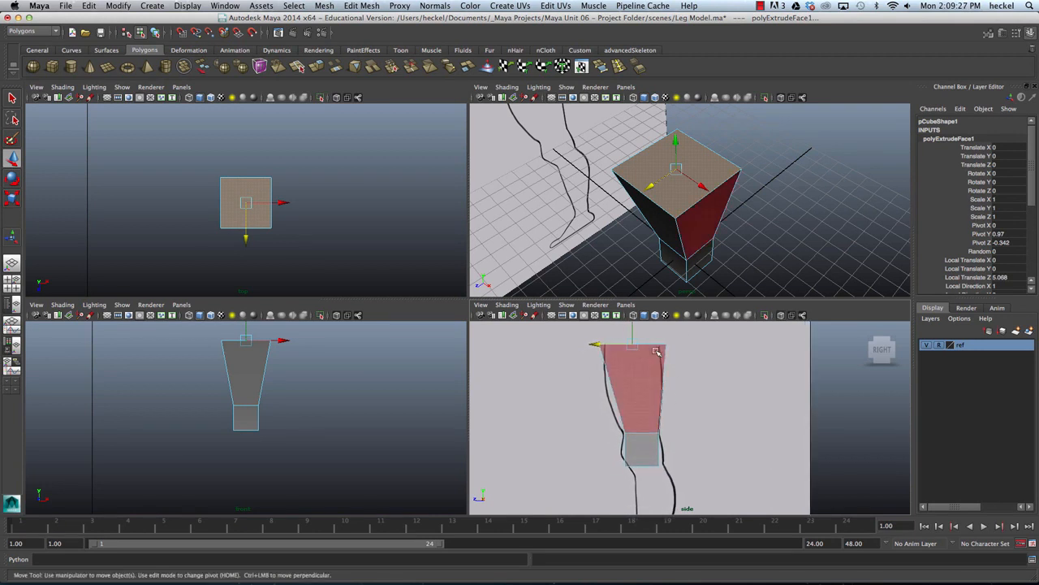
Extrude the bottom face of the knee block downward by about 5.68 units to the ankle.
alt+drag(722, 245, 707, 198)
alt+drag(682, 234, 696, 175)
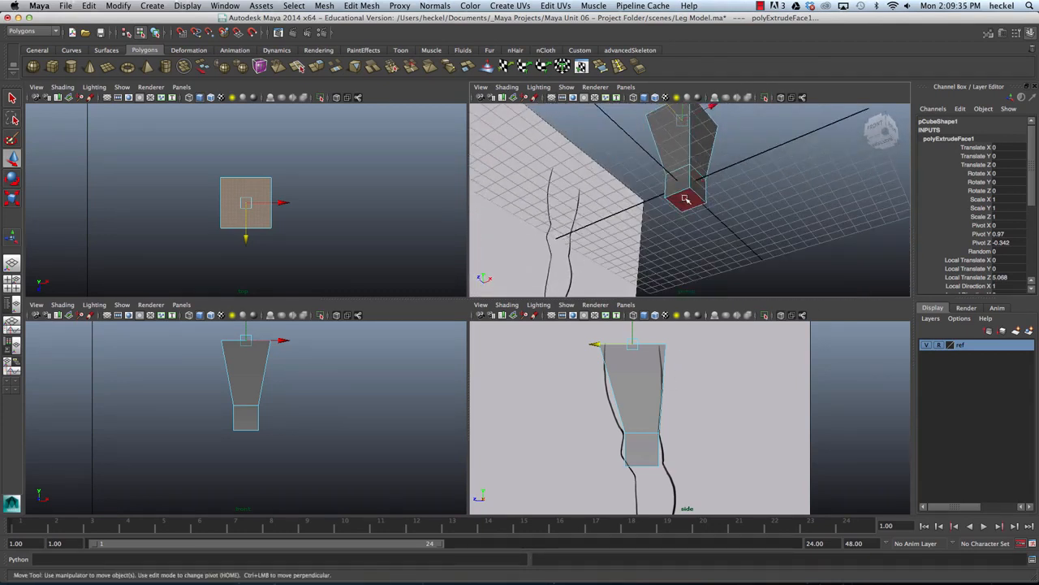
click(685, 199)
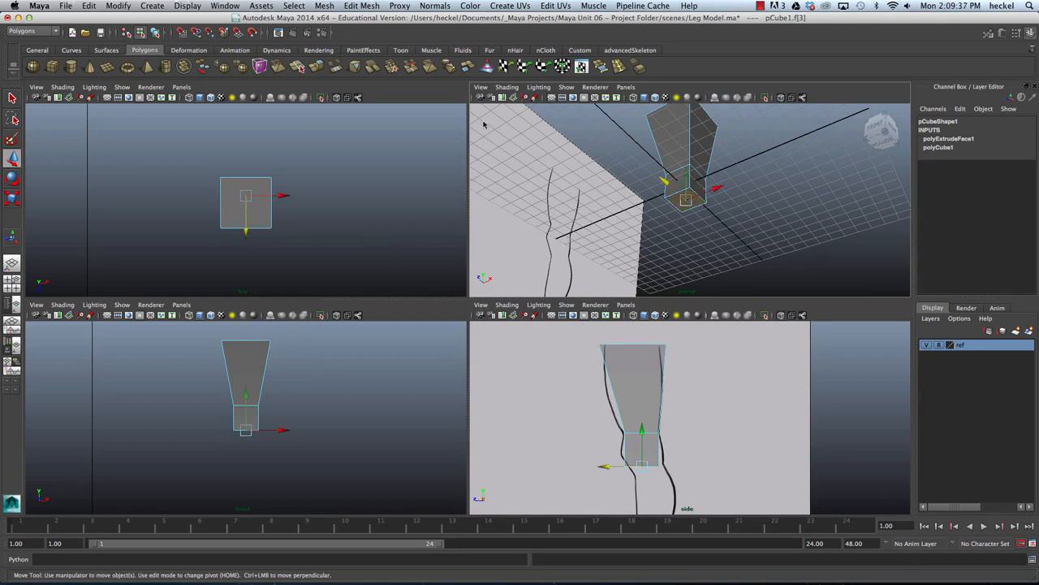
click(317, 67)
alt+middle_drag(650, 375, 647, 319)
drag(619, 393, 623, 492)
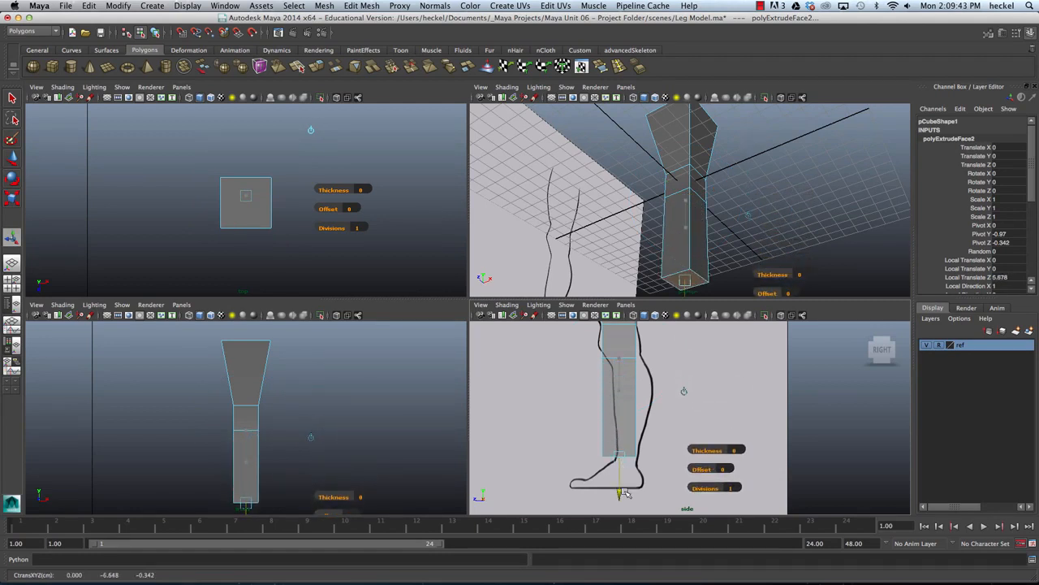
Scale the ankle face down to the reference ankle width and move it back to about Z -0.78.
drag(585, 459, 596, 460)
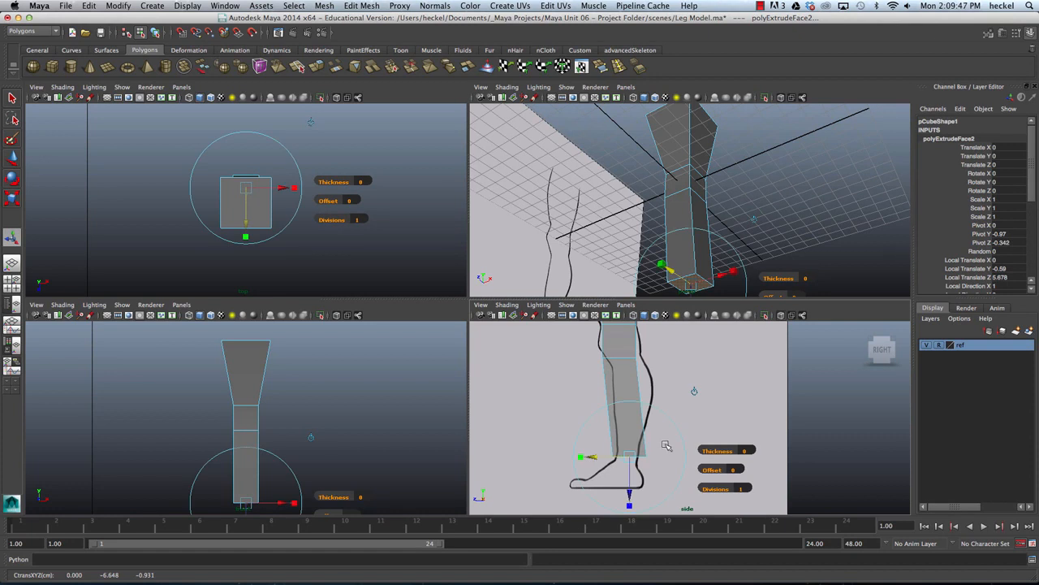
key(r)
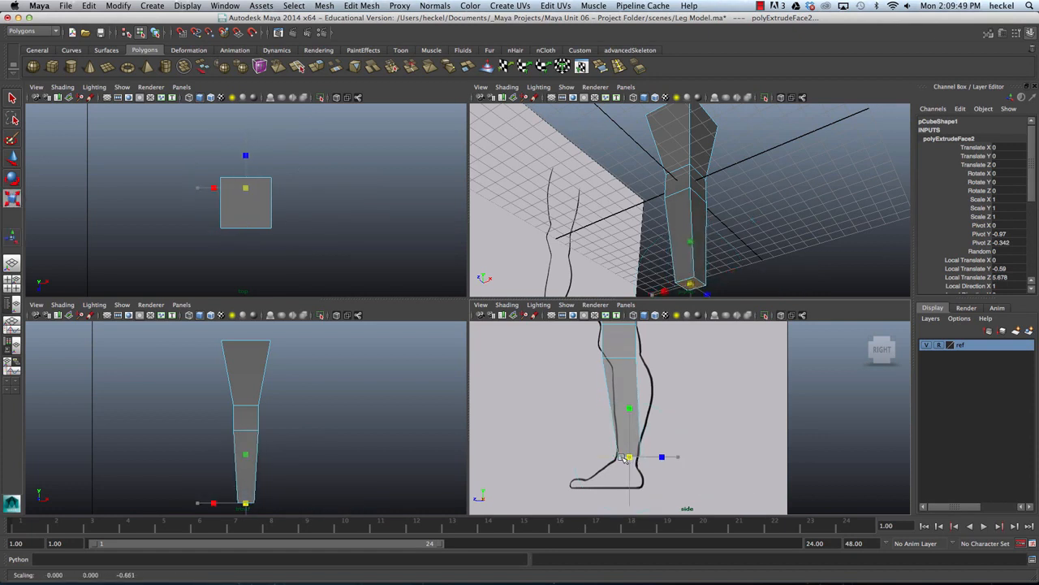
key(w)
drag(600, 456, 599, 457)
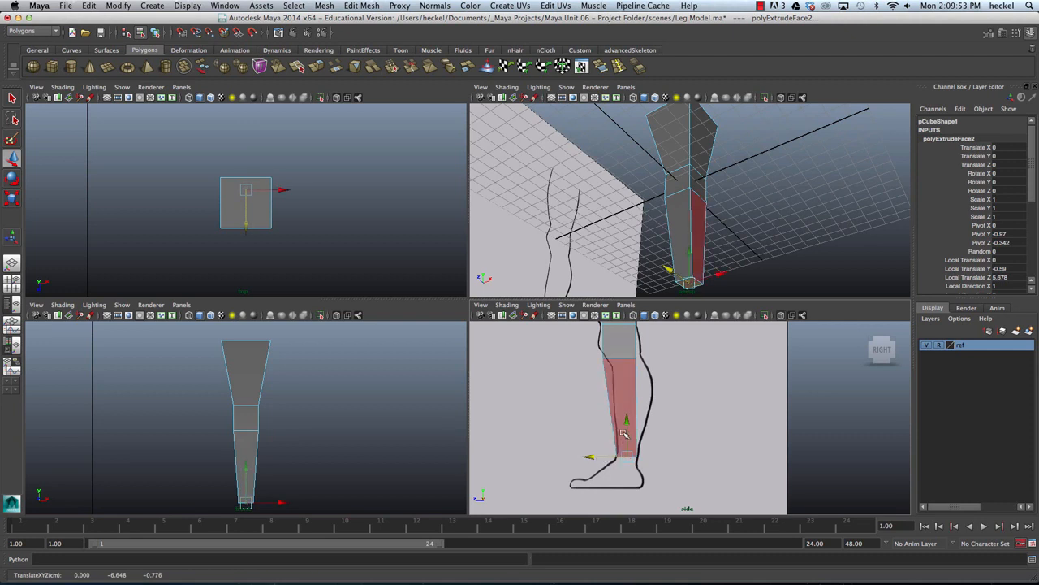
Select the edges at the base of the knee block and move them back to about Z -0.80 to match the outline.
alt+drag(769, 164, 699, 203)
mouse_move(679, 381)
alt+middle_down()
mouse_move(676, 414)
mouse_move(668, 408)
mouse_move(691, 391)
alt+middle_up()
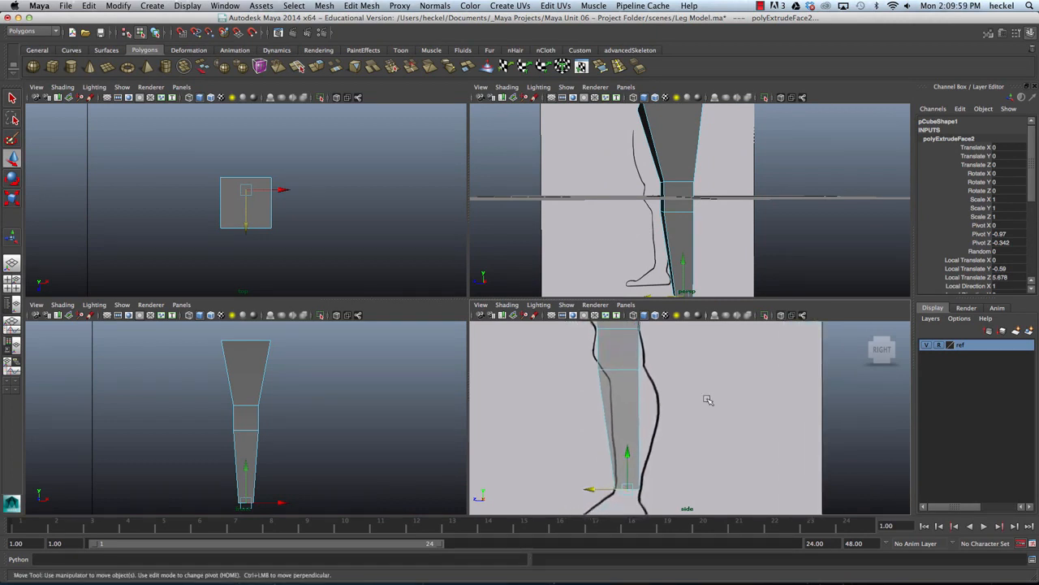
right_drag(680, 231, 678, 208)
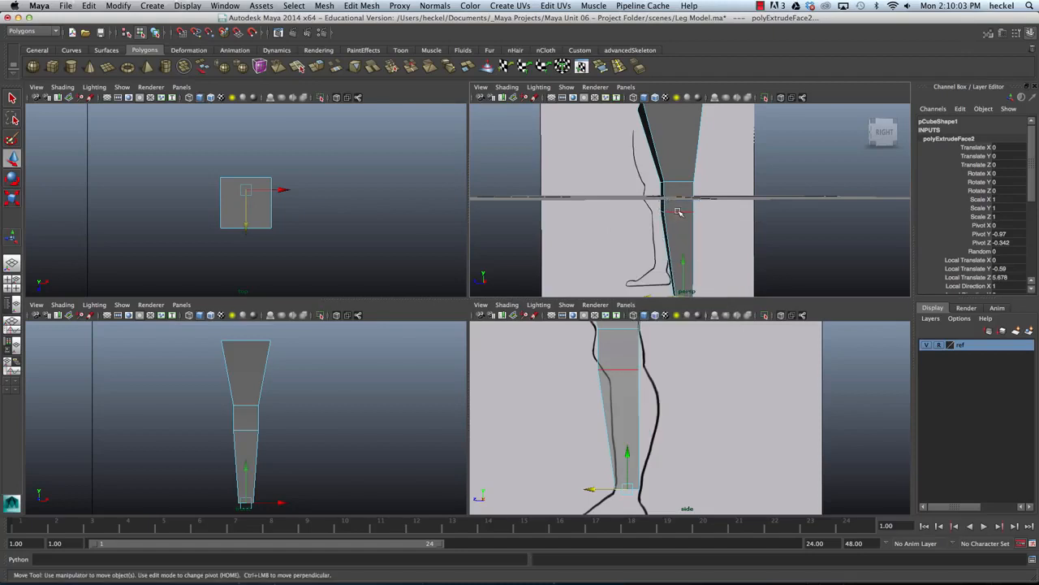
click(678, 212)
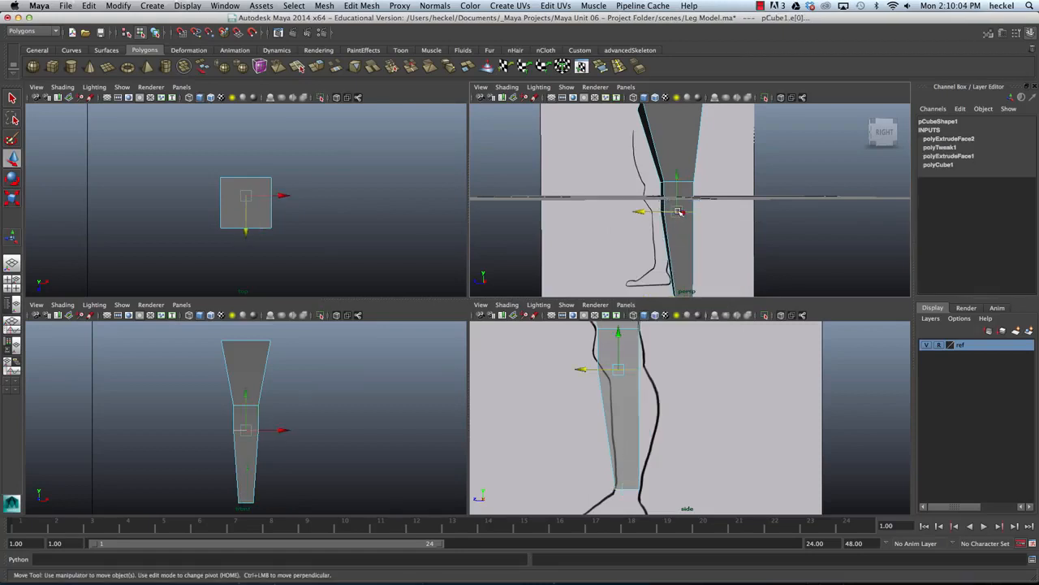
click(582, 371)
middle_drag(583, 370, 592, 372)
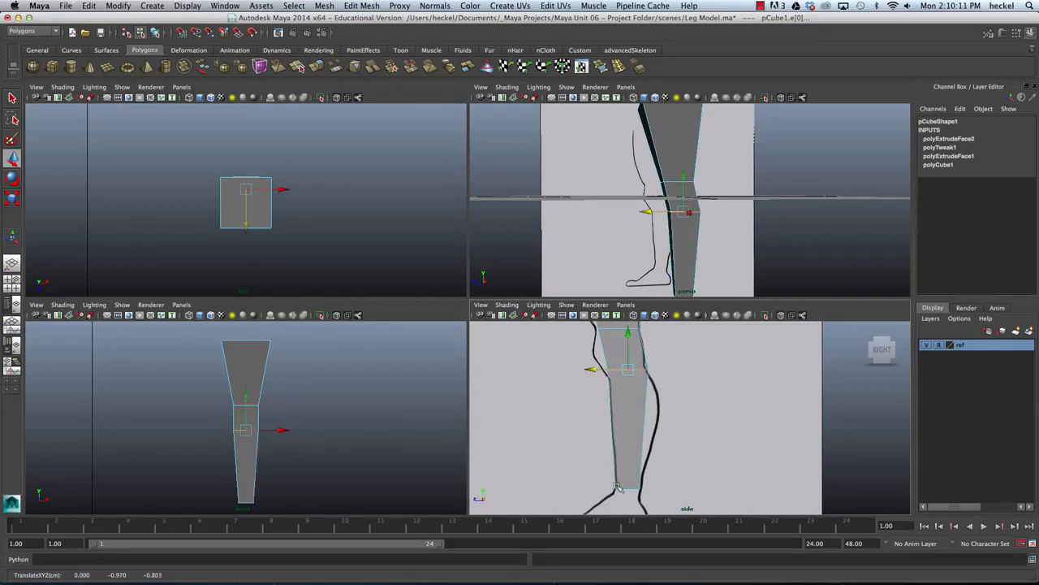
Examine the leg in the perspective and enlarged side views, comparing its silhouette with the reference outline from thigh to ankle.
alt+drag(726, 176, 752, 193)
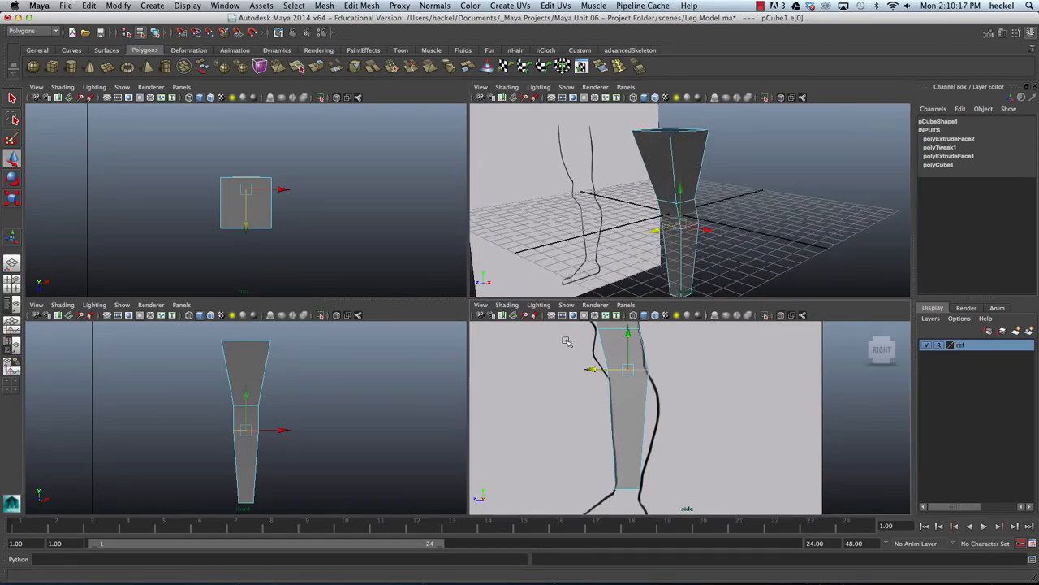
scroll(648, 355, up, 2)
alt+middle_drag(650, 367, 678, 376)
scroll(666, 342, down, 3)
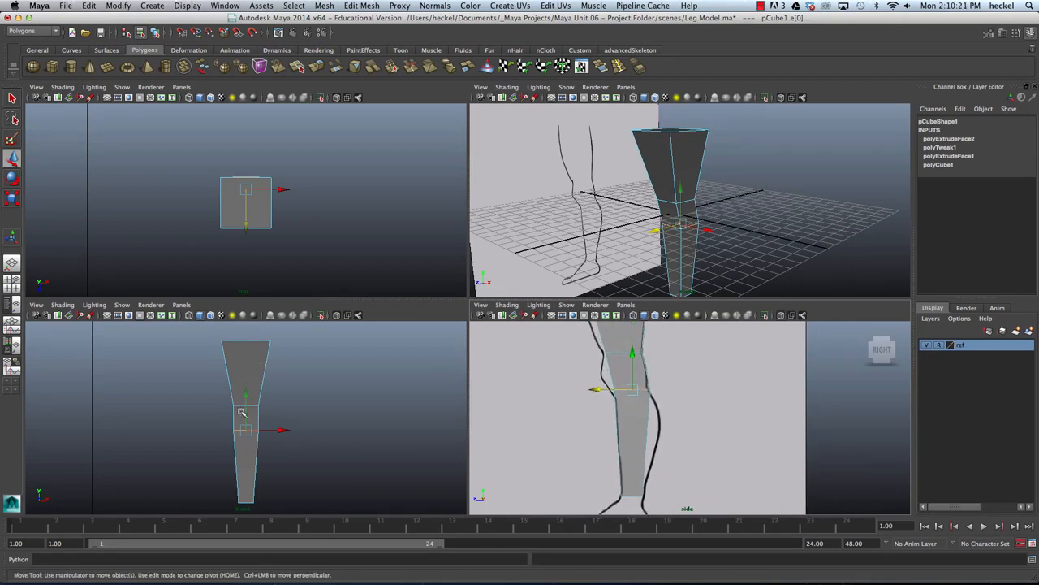
alt+drag(731, 244, 665, 255)
mouse_move(651, 418)
alt+middle_down()
mouse_move(634, 388)
mouse_move(640, 404)
alt+middle_up()
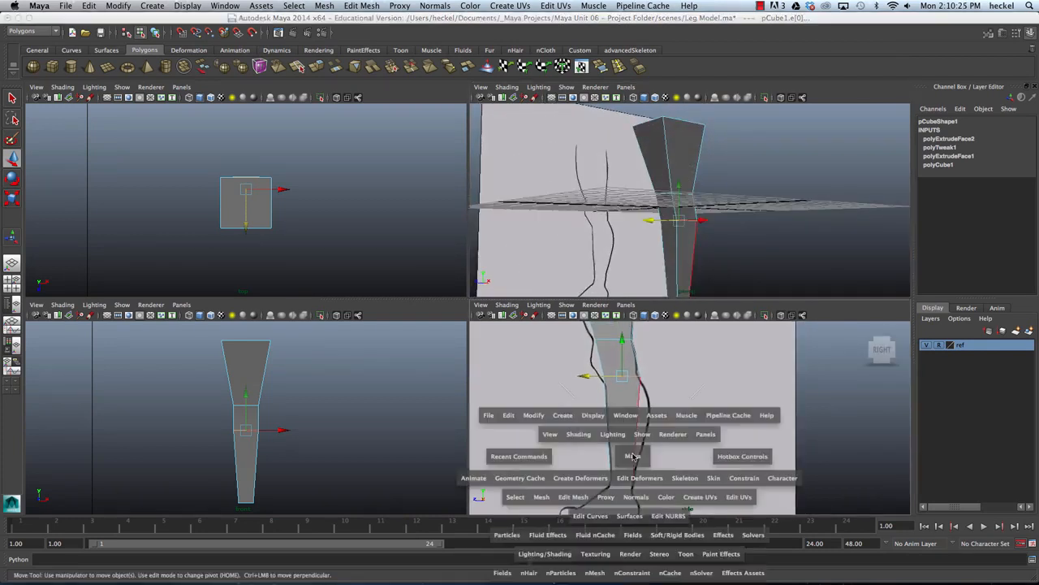
key(space)
scroll(474, 298, down, 2)
alt+middle_drag(474, 298, 590, 355)
scroll(489, 273, down, 1)
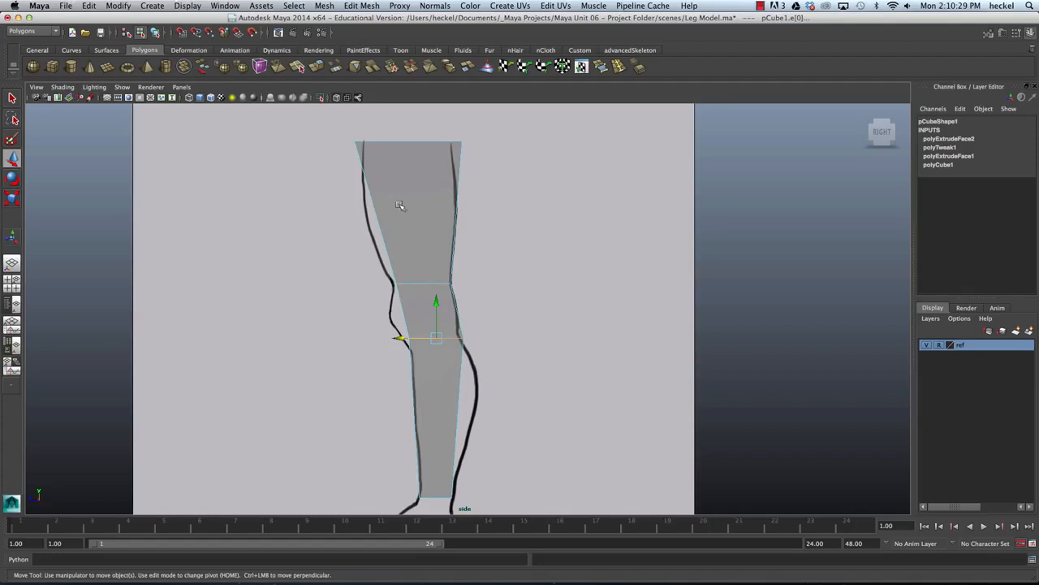
alt+middle_drag(466, 420, 487, 380)
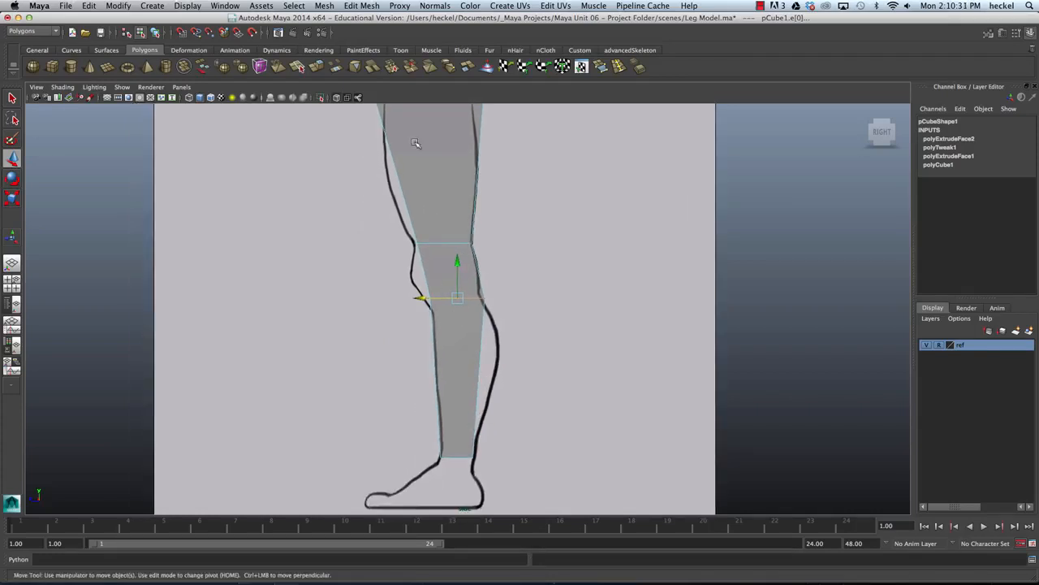
alt+middle_drag(409, 144, 420, 191)
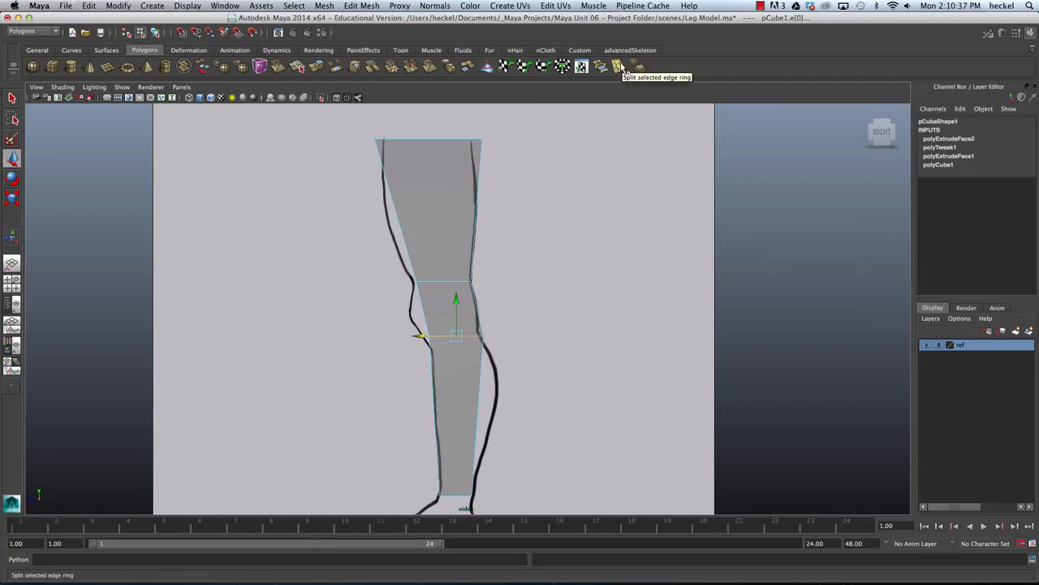
Add a duplicate Insert Edge Loop Tool shortcut to the Polygons shelf and remove it again.
click(366, 6)
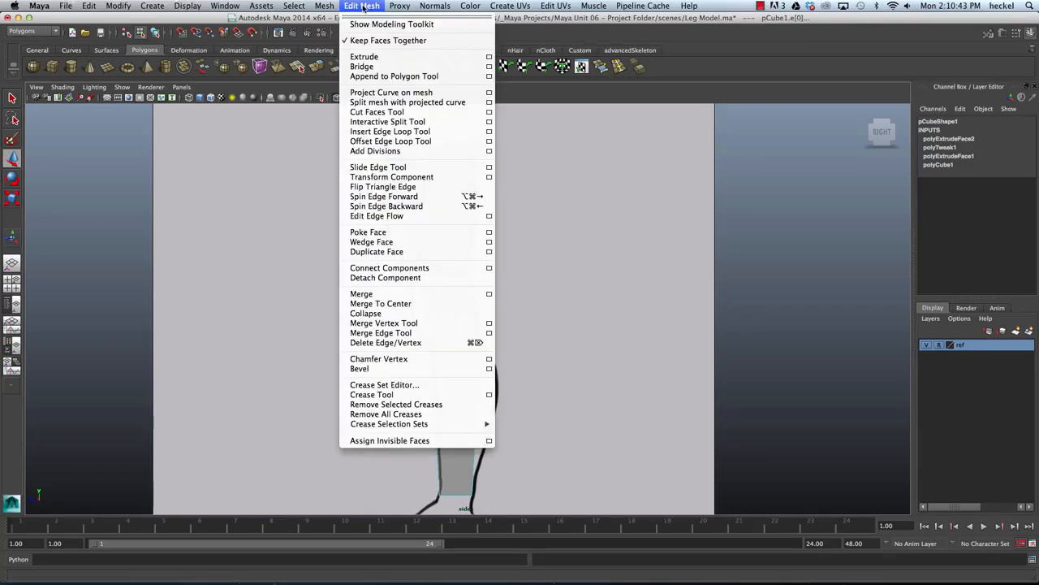
click(418, 132)
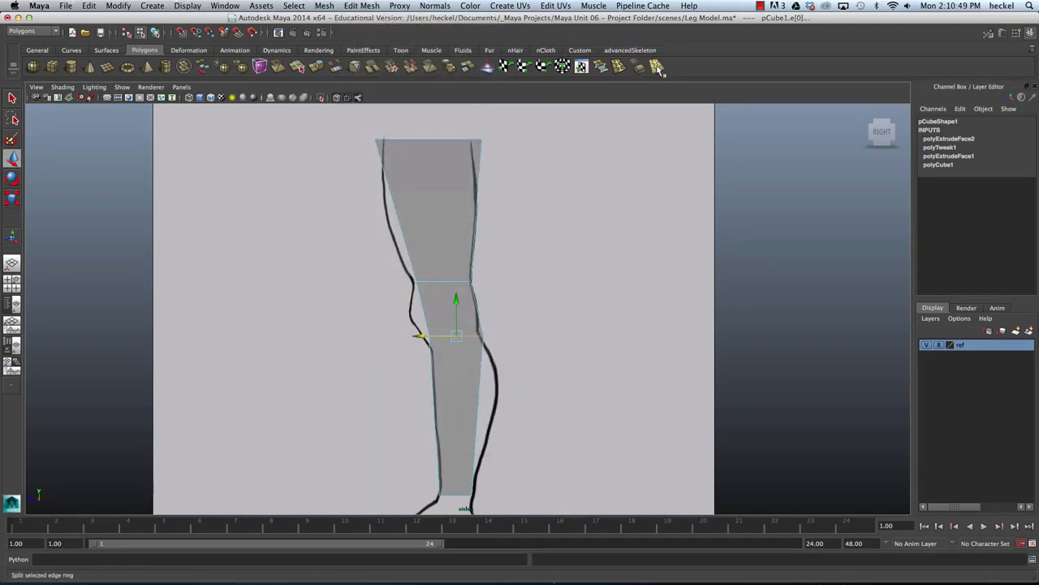
middle_drag(659, 67, 966, 65)
middle_drag(1034, 49, 1033, 51)
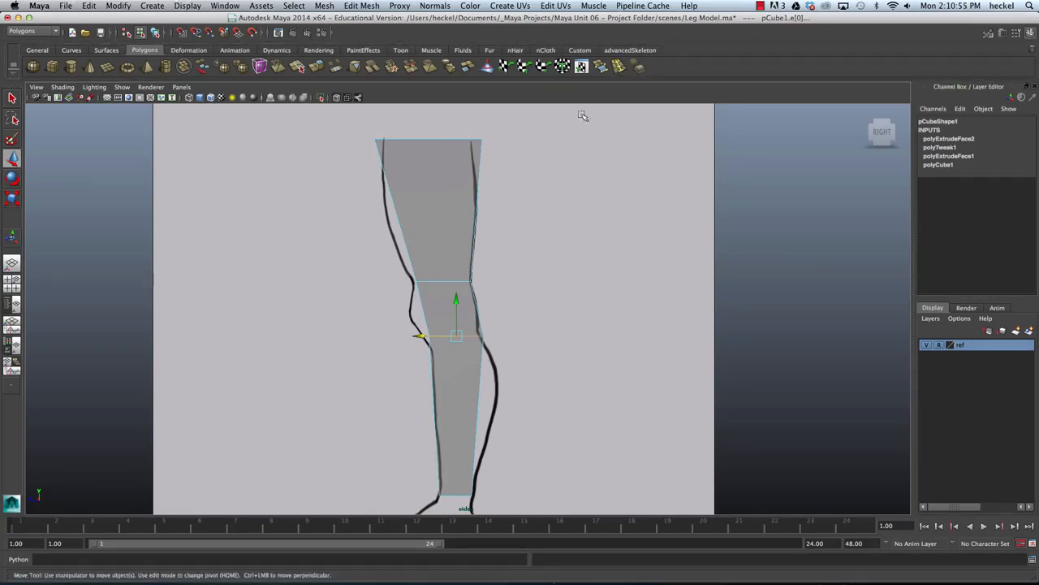
Insert an edge loop across the middle of the knee block, scale it up and move it to about Z -0.37 to fit the kneecap.
click(615, 70)
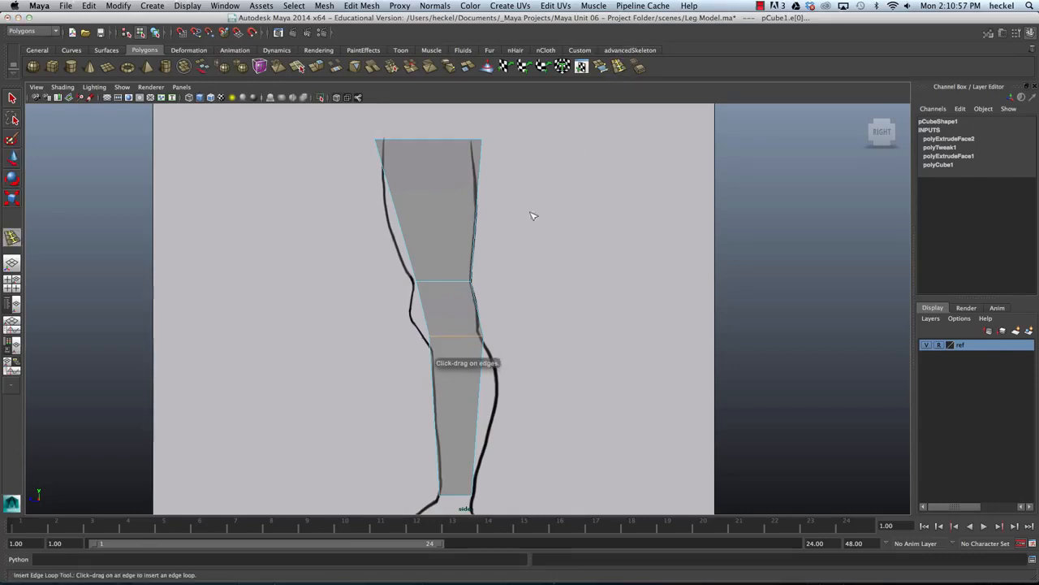
click(425, 313)
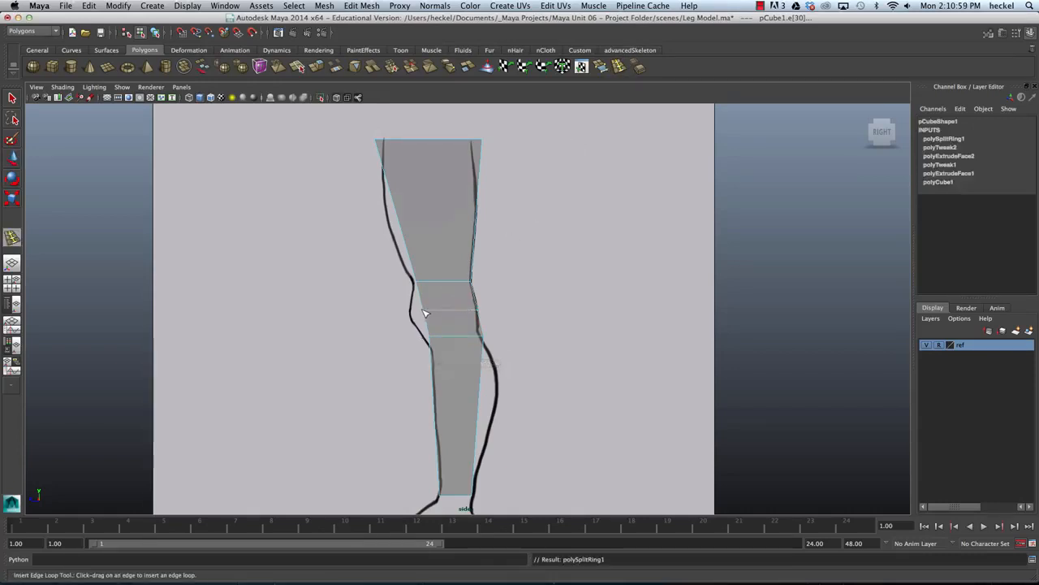
key(r)
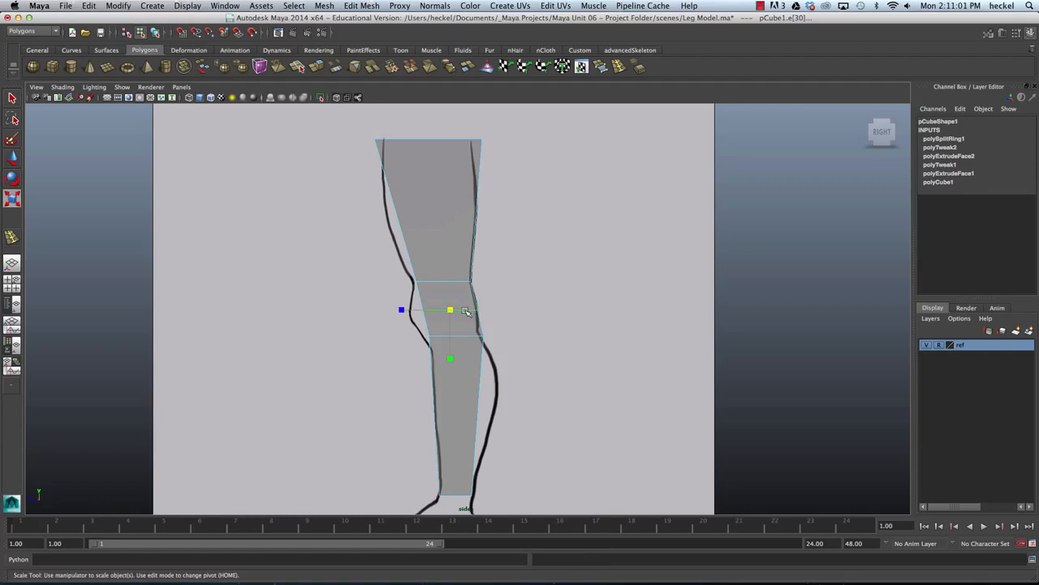
drag(450, 310, 422, 311)
key(w)
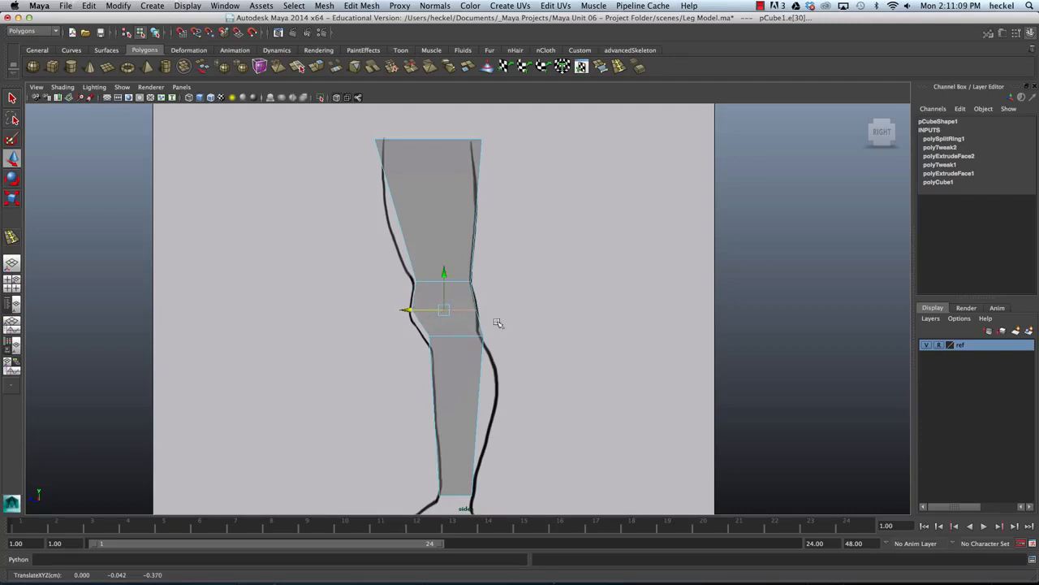
Insert an edge loop across the middle of the thigh and scale and shift it to match the reference outline.
alt+middle_drag(526, 348, 506, 276)
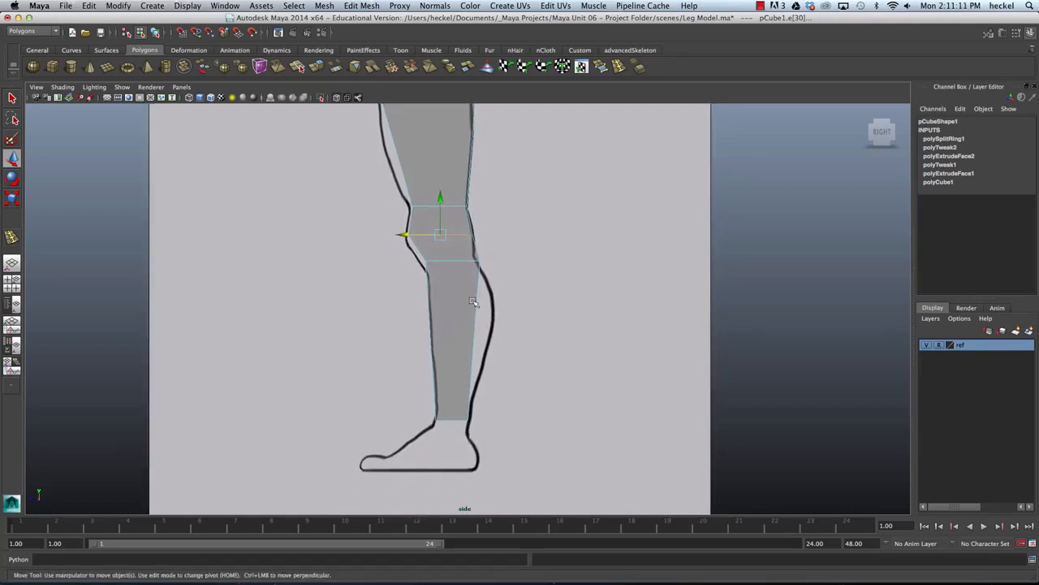
alt+middle_drag(512, 188, 505, 235)
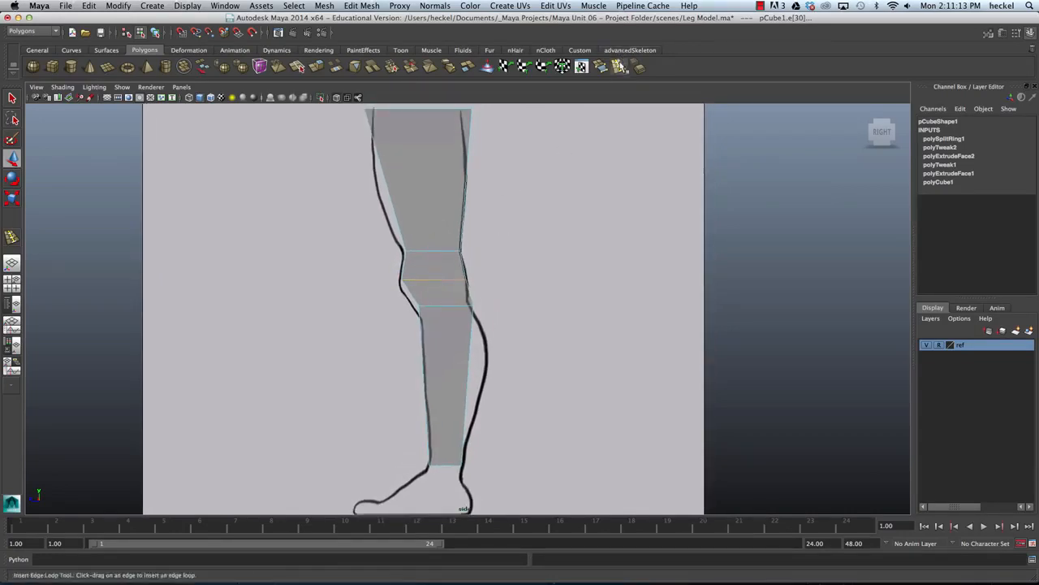
click(620, 66)
drag(468, 169, 398, 181)
key(r)
key(w)
Insert an edge loop in the upper calf, scale it up and move it back to about Z -1.08 to fit the calf bulge.
alt+middle_drag(483, 259, 486, 188)
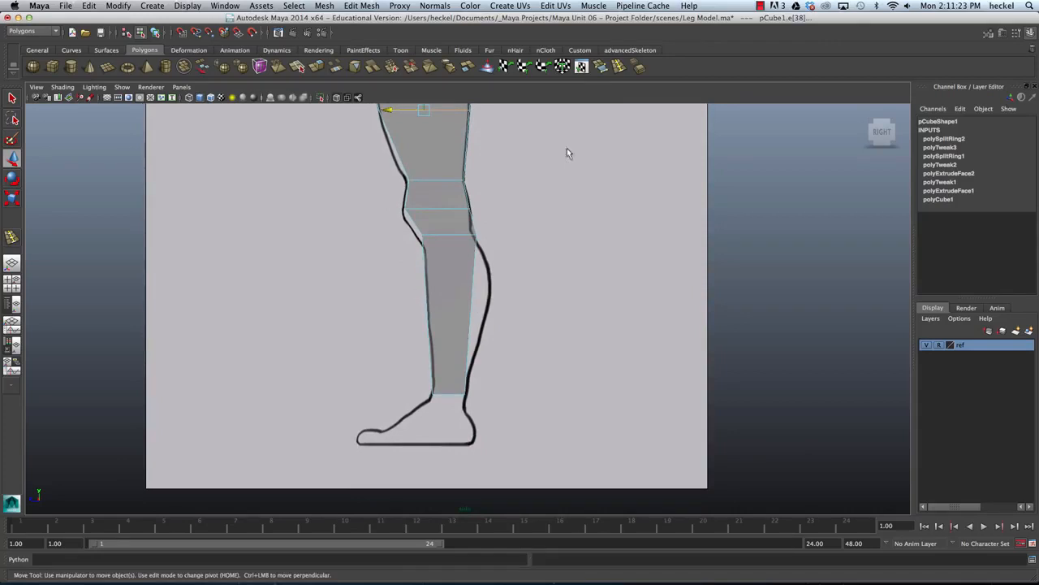
click(619, 66)
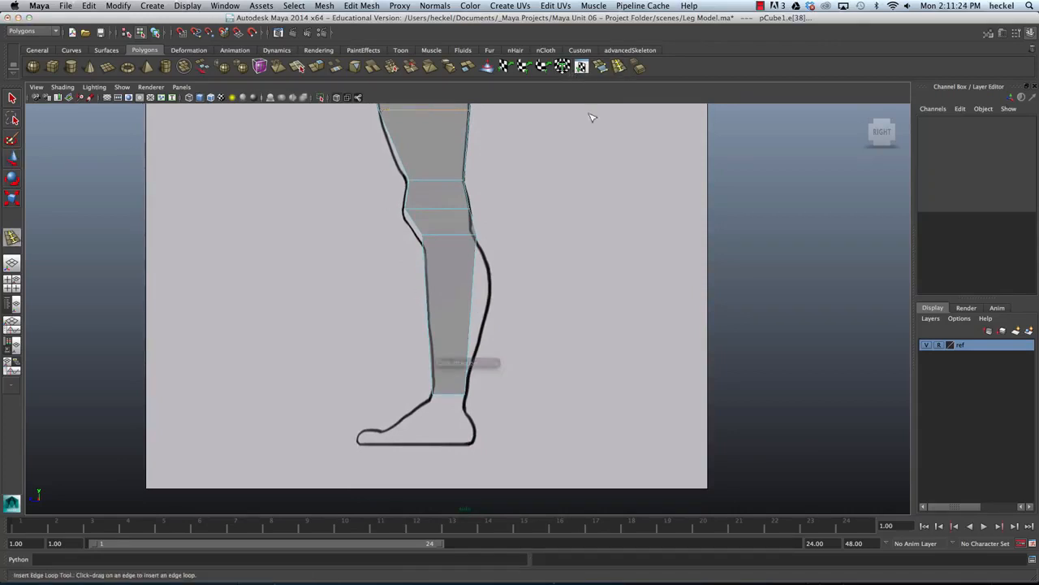
click(480, 287)
key(r)
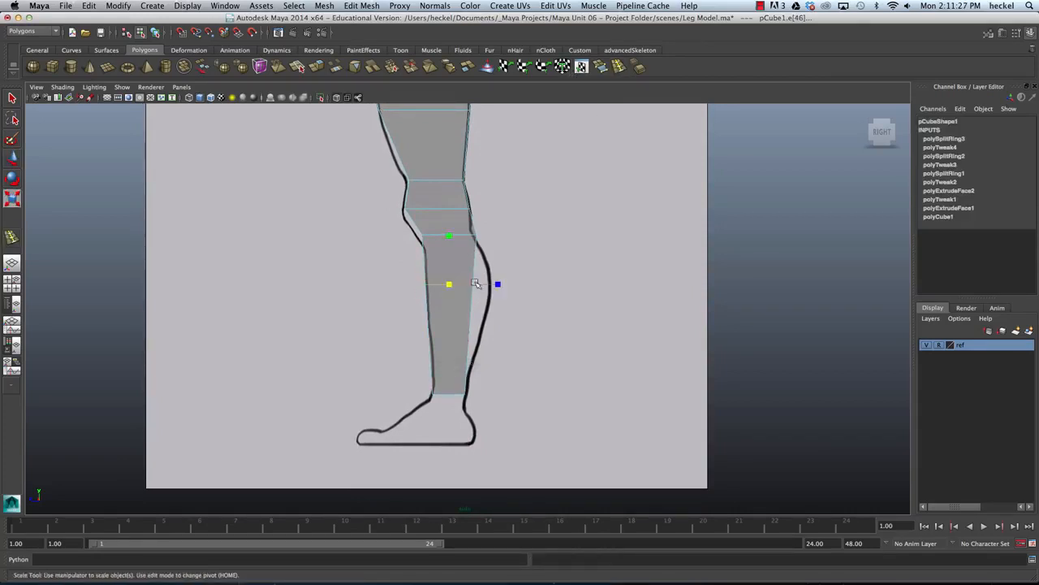
drag(450, 285, 417, 285)
key(w)
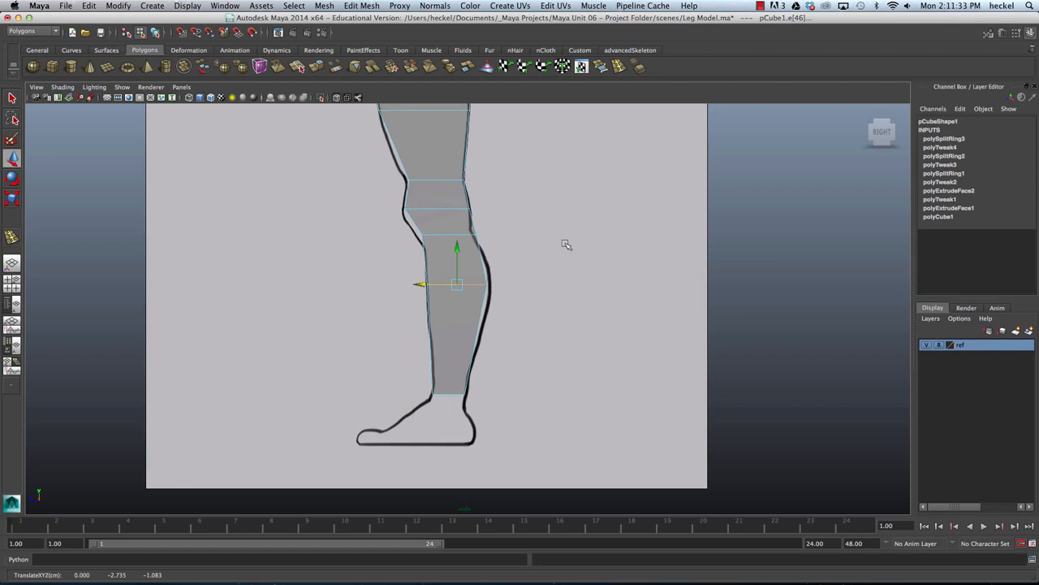
Inspect the reshaped leg against the reference in the side view and from several angles in perspective.
alt+right_drag(577, 211, 545, 206)
alt+middle_drag(537, 199, 550, 254)
alt+right_drag(554, 257, 513, 209)
alt+middle_drag(513, 208, 513, 198)
key(space)
key(space)
key(space)
alt+drag(645, 185, 493, 169)
key(space)
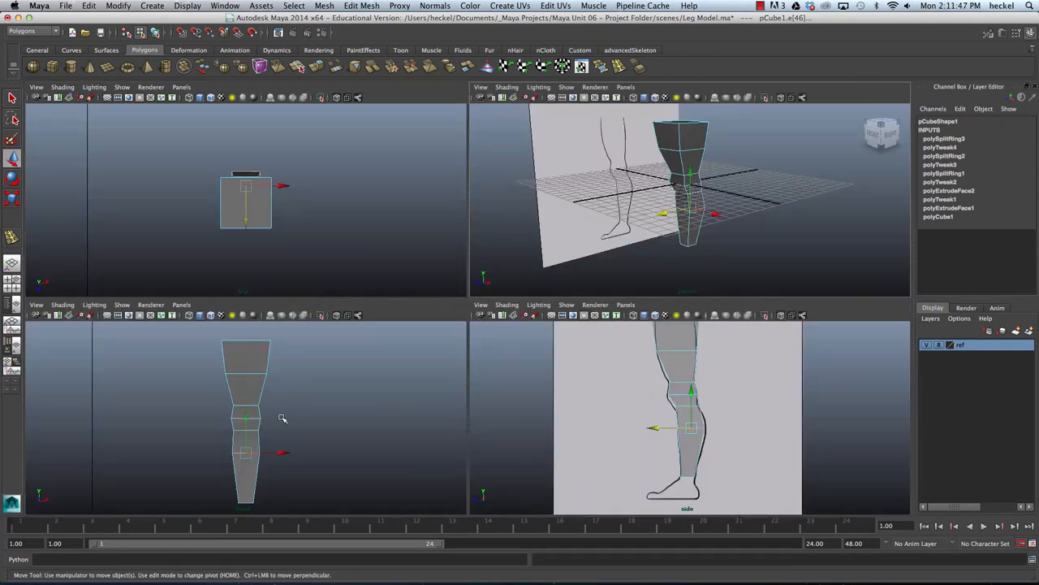
Select the mid-knee loop's vertices in the front view and narrow them to about 0.93 along X.
scroll(276, 416, up, 5)
right_click(247, 410)
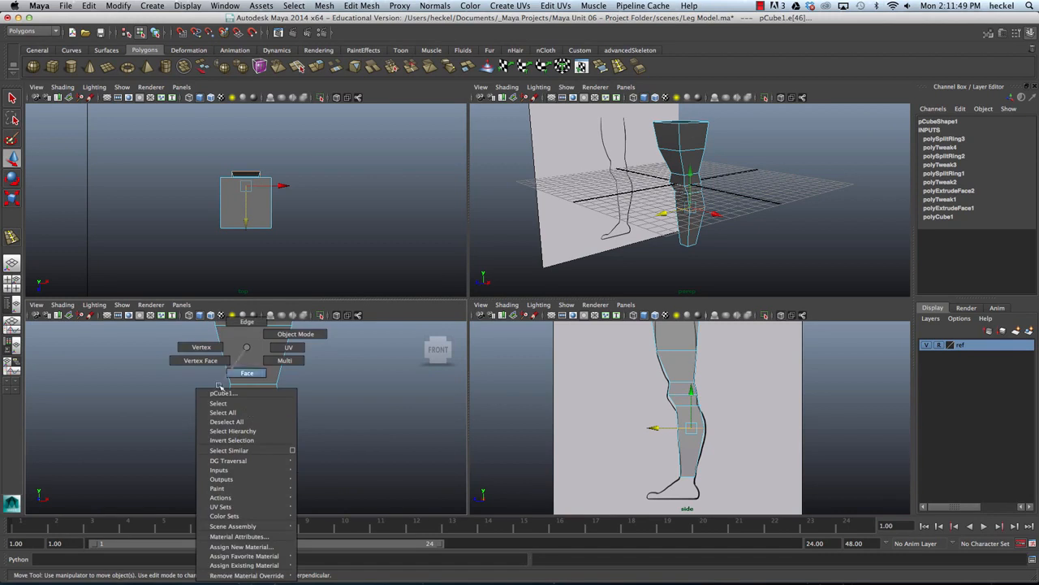
click(227, 403)
drag(281, 421, 302, 409)
key(r)
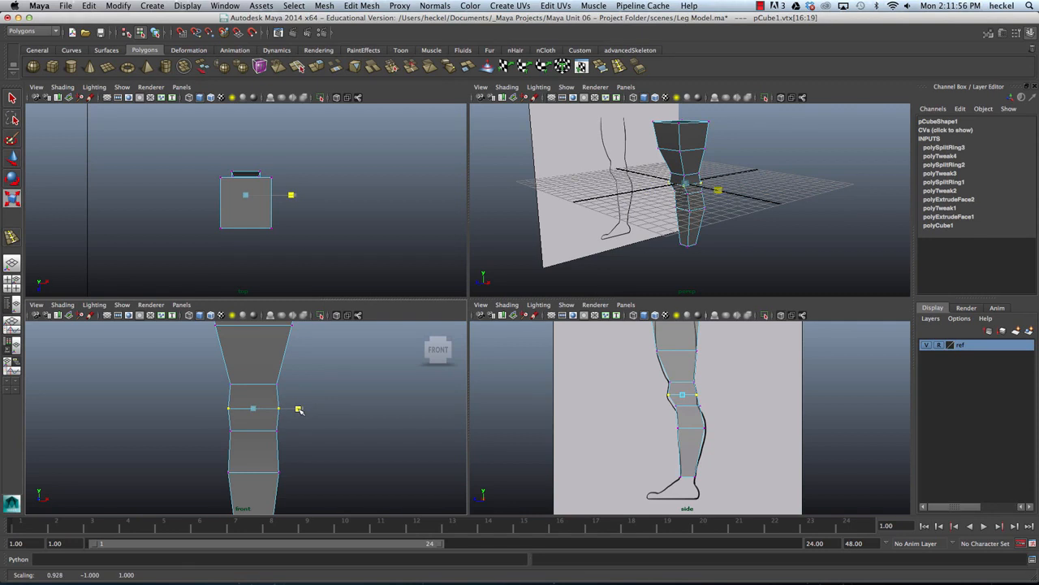
drag(299, 410, 299, 405)
Enlarge the knee area in the side view and select the pair of vertices at the back of the upper knee loop.
alt+middle_drag(650, 420, 614, 413)
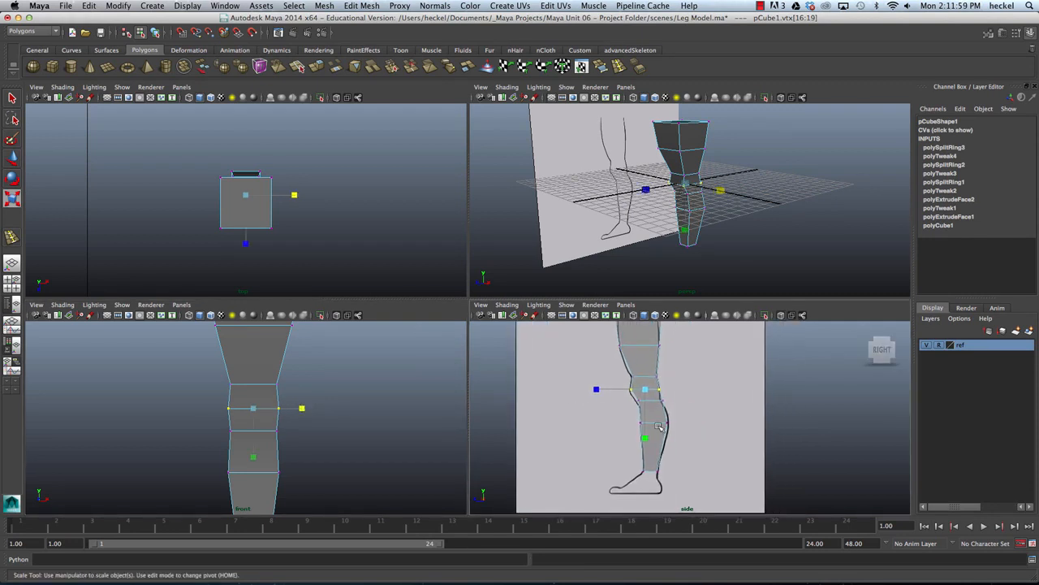
key(space)
alt+middle_drag(399, 210, 440, 260)
alt+right_drag(441, 260, 494, 275)
drag(447, 261, 449, 263)
key(w)
click(457, 274)
alt+right_drag(395, 267, 449, 259)
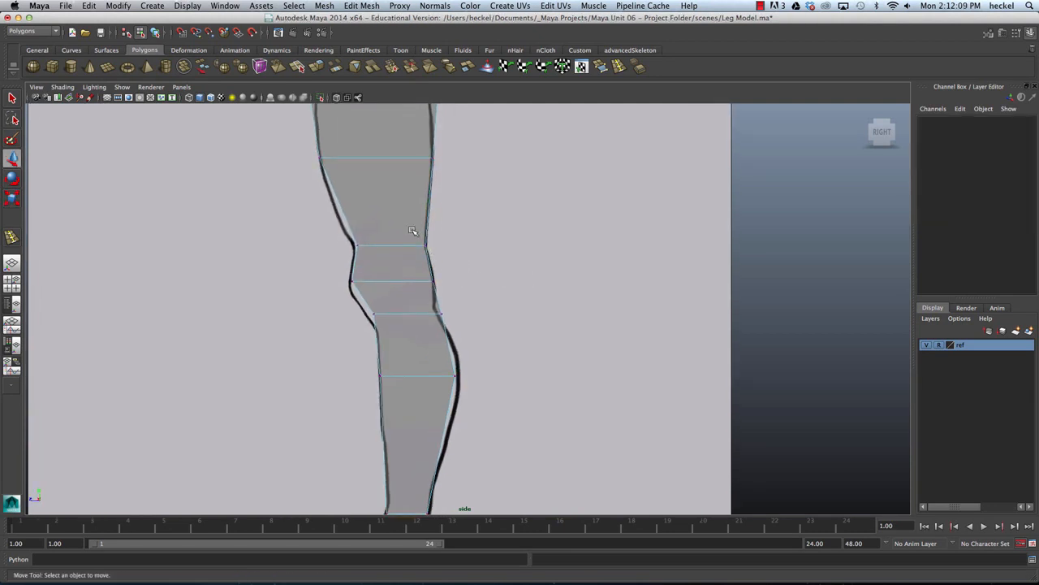
drag(439, 257, 440, 259)
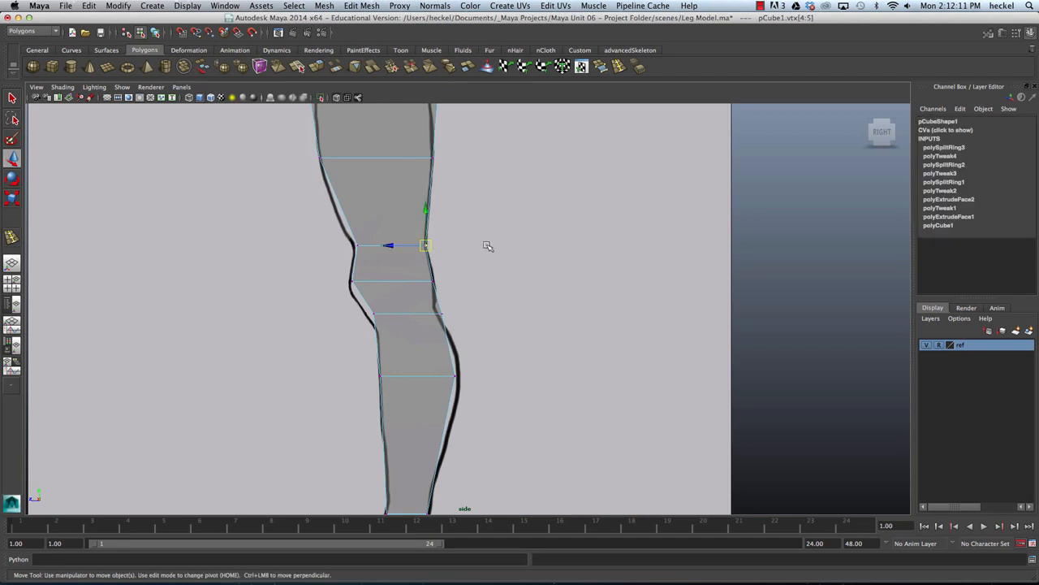
Check the back-of-knee vertex selection in perspective, comparing picking a single vertex with enclosing both overlapping vertices.
key(space)
alt+drag(715, 203, 700, 180)
key(q)
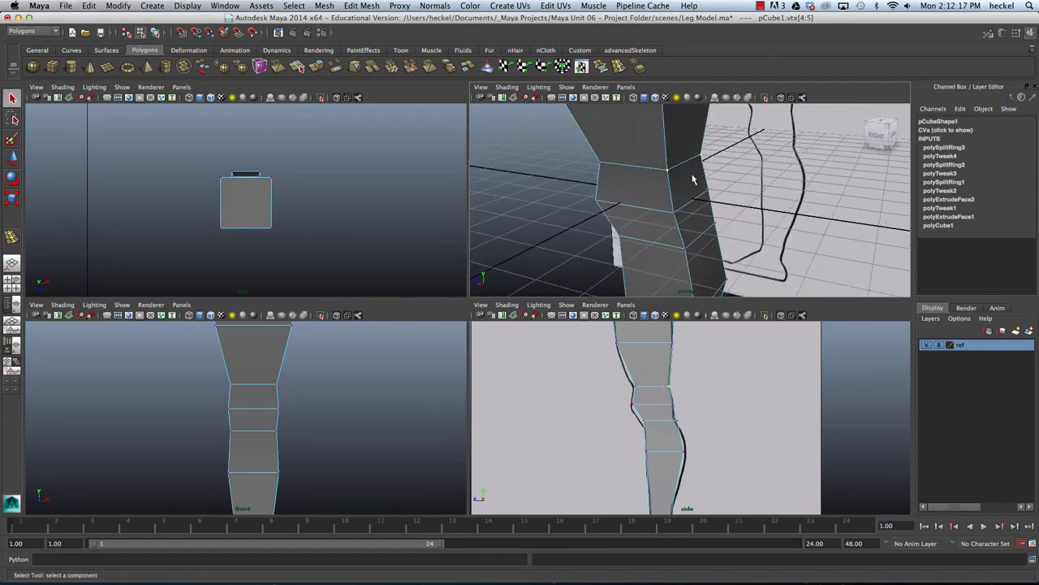
click(680, 389)
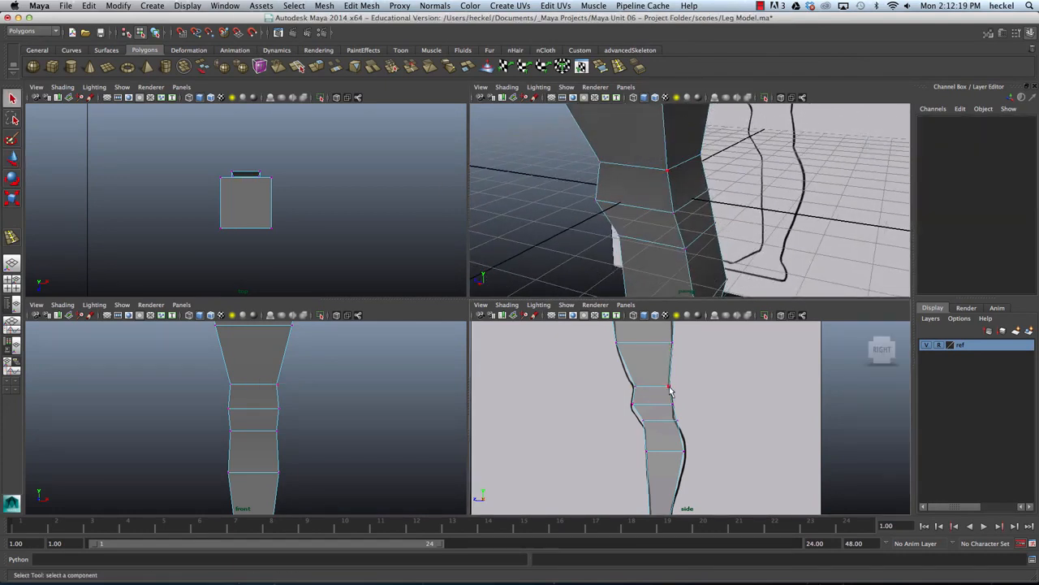
click(670, 389)
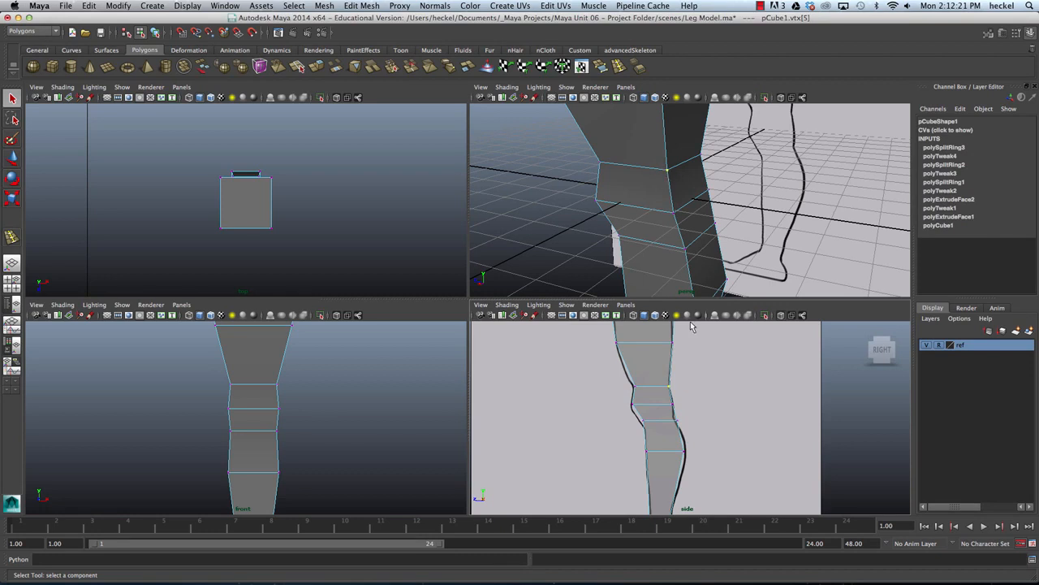
click(682, 387)
drag(659, 395, 657, 394)
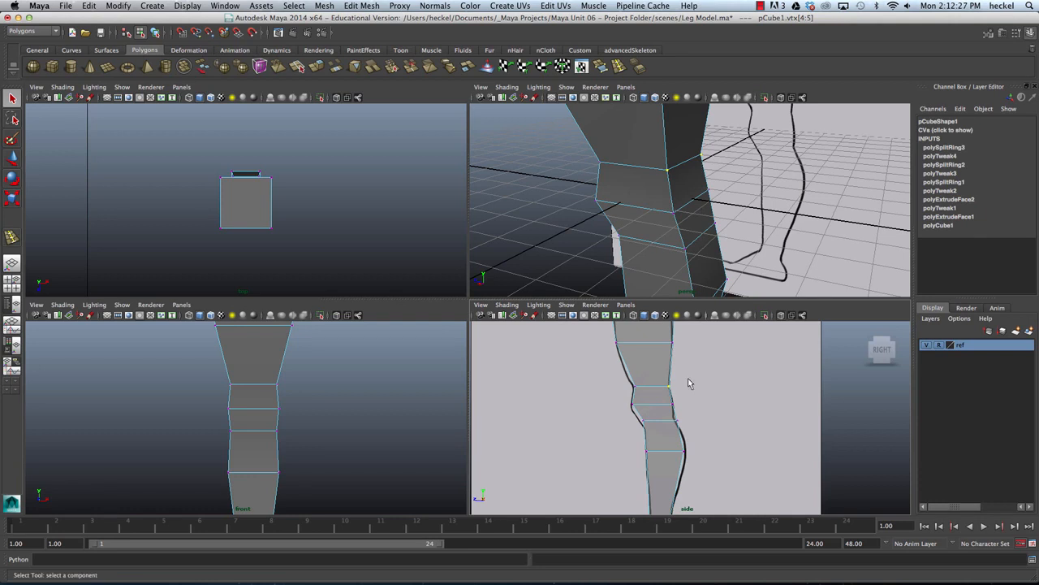
Fit the upper knee loop's vertices to the outline and move the front mid-knee vertices to about Y -0.17, Z 0.85.
key(space)
key(w)
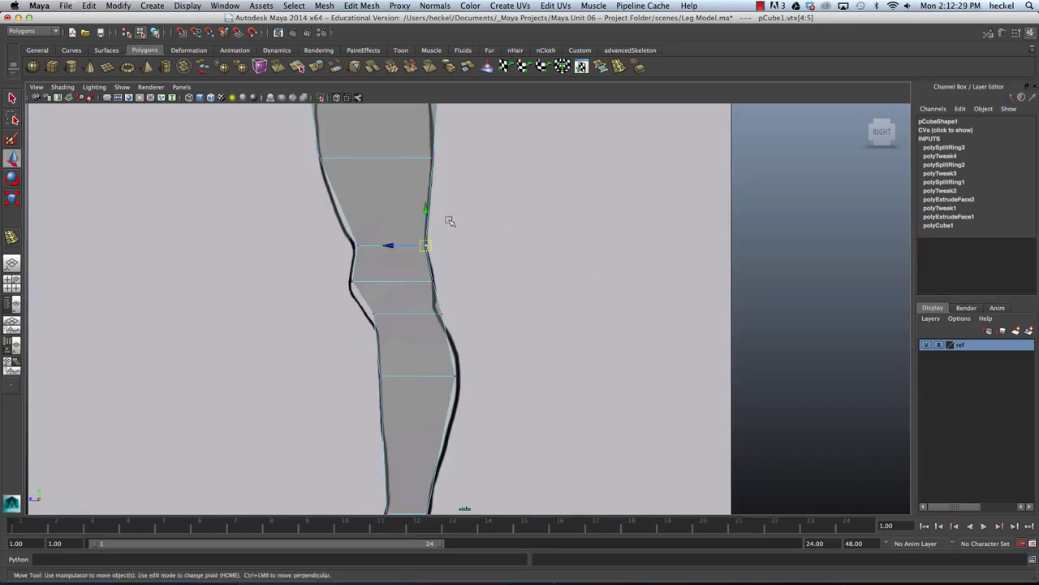
click(423, 242)
drag(344, 234, 358, 290)
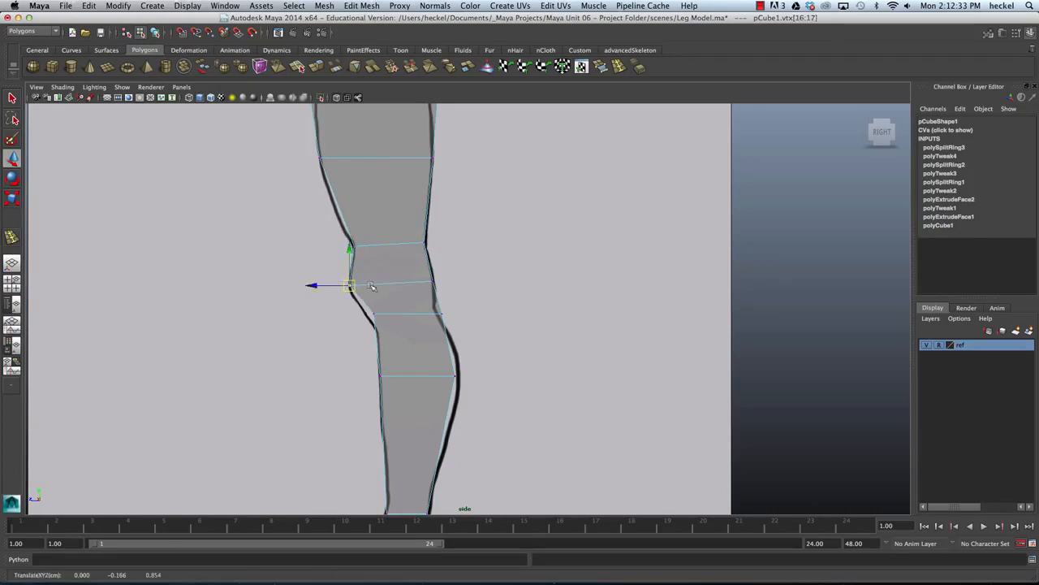
Fit the rear mid-knee, lower-knee and front shin vertices to the outline, and move the back-of-calf vertices to about Y -2.41, Z -2.44.
drag(423, 273, 435, 309)
drag(365, 299, 374, 324)
drag(434, 362, 466, 371)
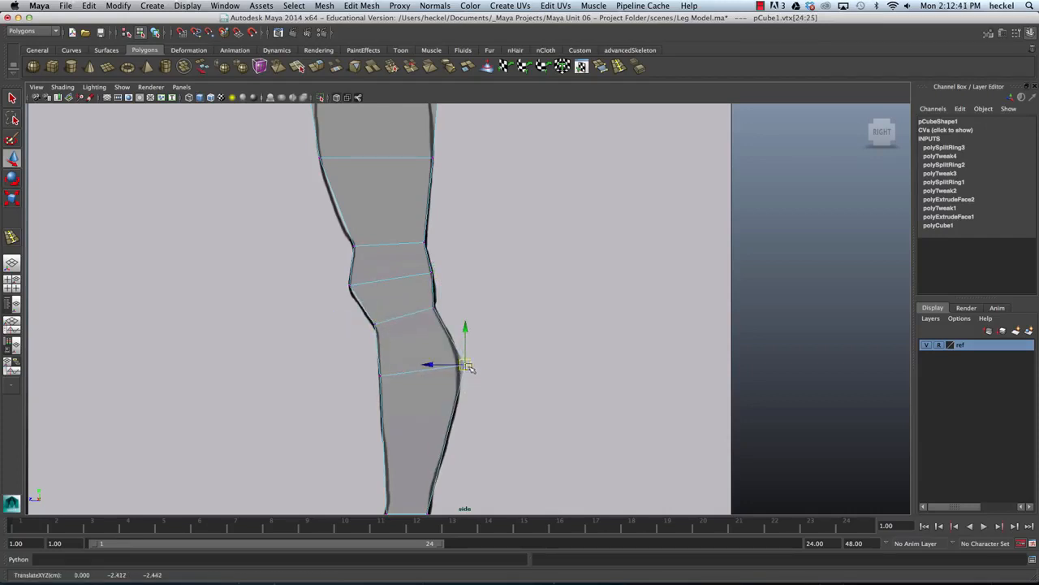
Move the front mid-thigh vertices to about Y 3.36, Z 1.80, the thigh's top front vertices to Y 6.13, Z 2.02 and top back to Y 6.08, Z -1.53.
alt+middle_drag(540, 235, 533, 235)
alt+right_drag(534, 234, 493, 236)
alt+right_drag(563, 222, 495, 254)
mouse_move(495, 253)
alt+middle_down()
mouse_move(518, 198)
mouse_move(534, 202)
mouse_move(555, 268)
mouse_move(530, 266)
alt+middle_up()
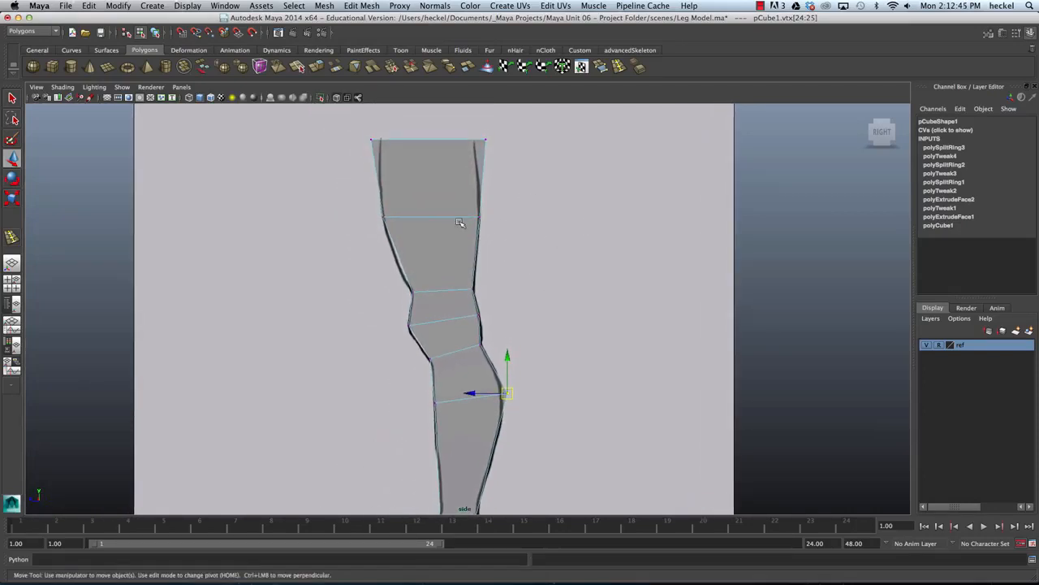
drag(391, 233, 381, 221)
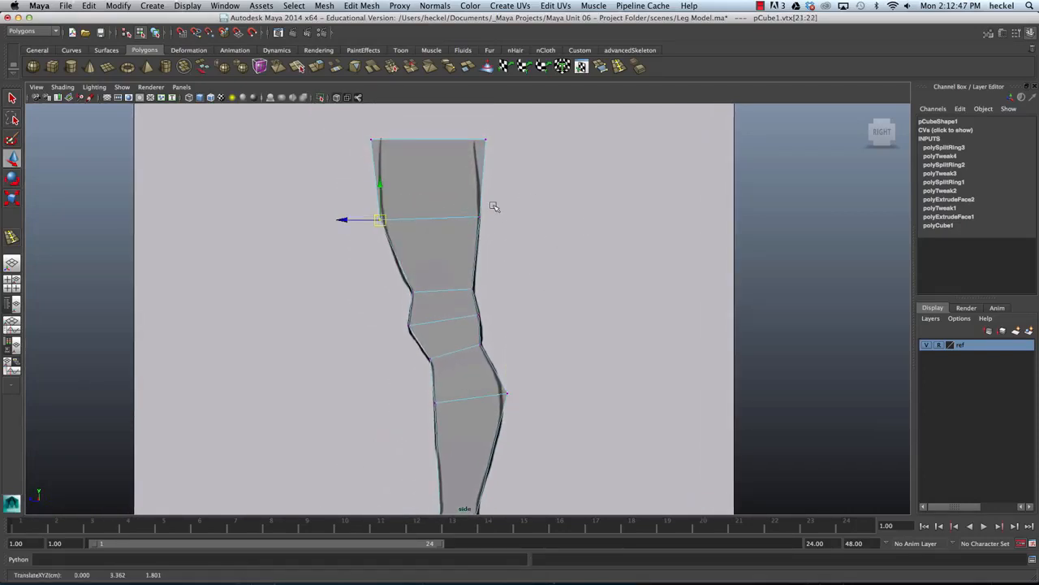
drag(354, 128, 383, 150)
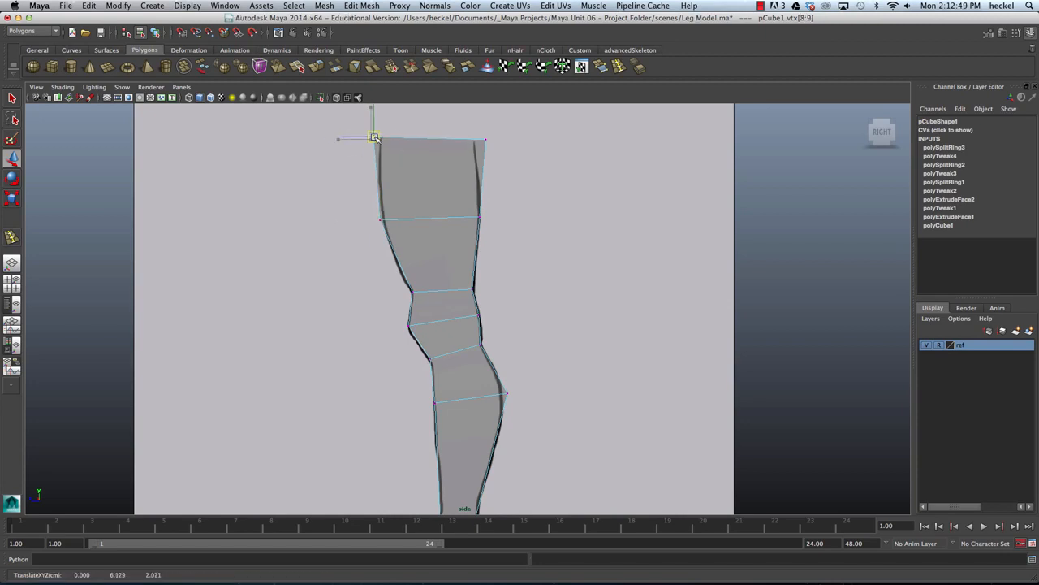
drag(463, 131, 492, 149)
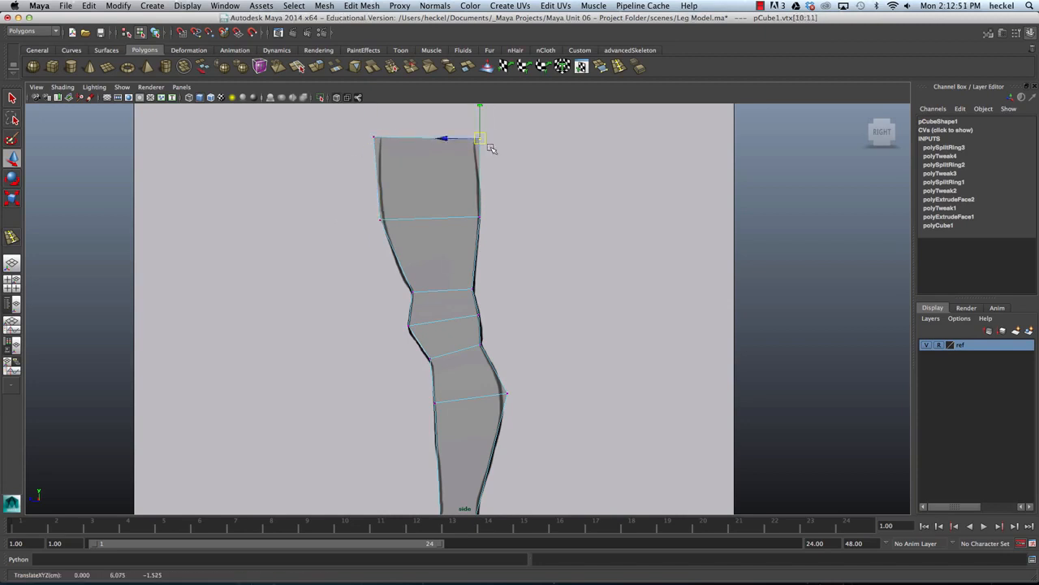
scroll(540, 205, down, 1)
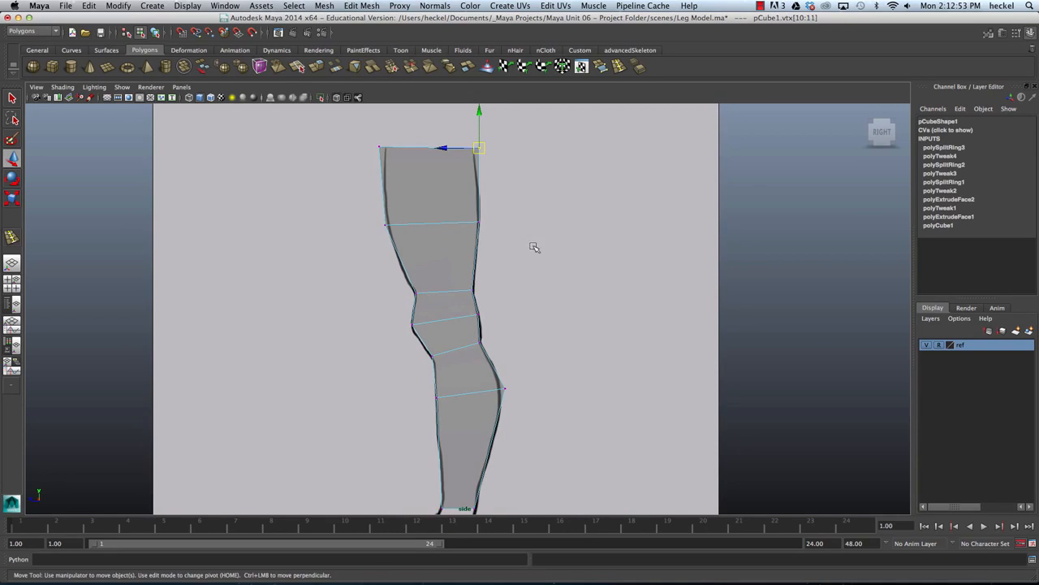
Select the bottom face at the ankle in perspective and extrude it about 1.74 down to the sole of the reference foot.
key(space)
key(space)
alt+right_drag(656, 190, 444, 178)
alt+drag(443, 178, 569, 219)
alt+right_drag(568, 220, 499, 201)
alt+drag(499, 201, 557, 190)
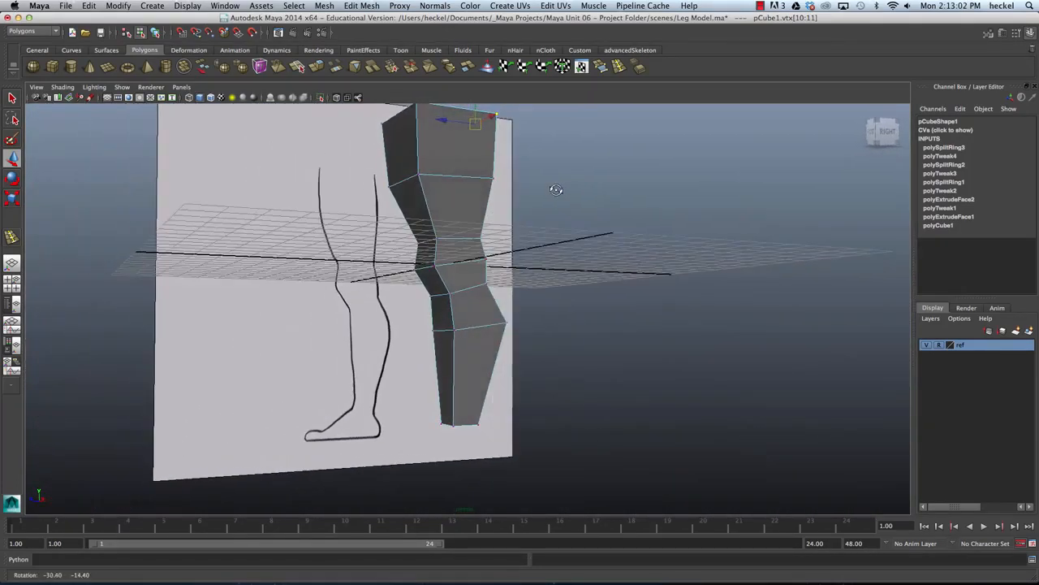
alt+drag(475, 368, 476, 314)
right_click(457, 373)
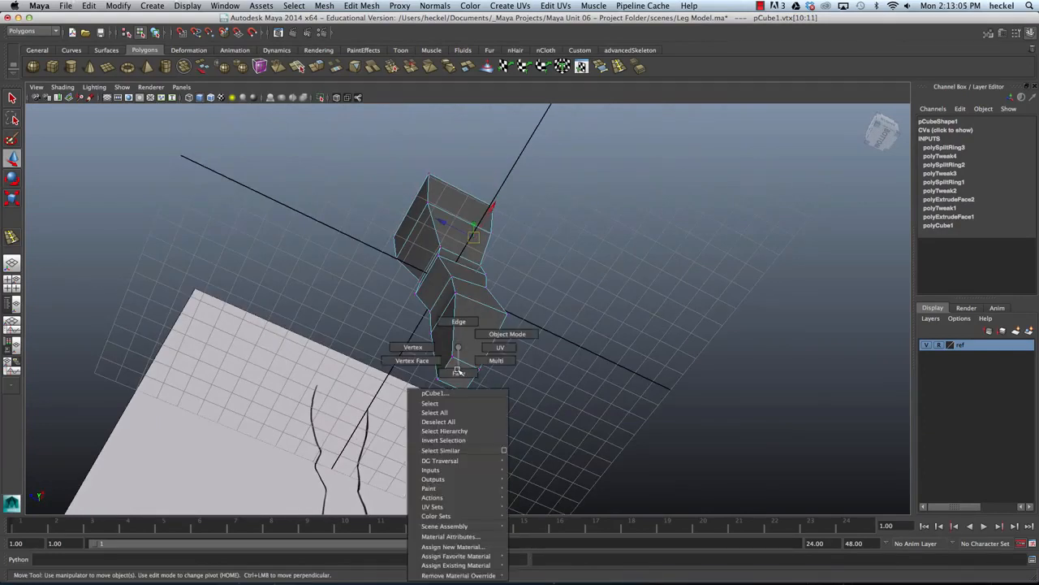
click(460, 374)
click(457, 372)
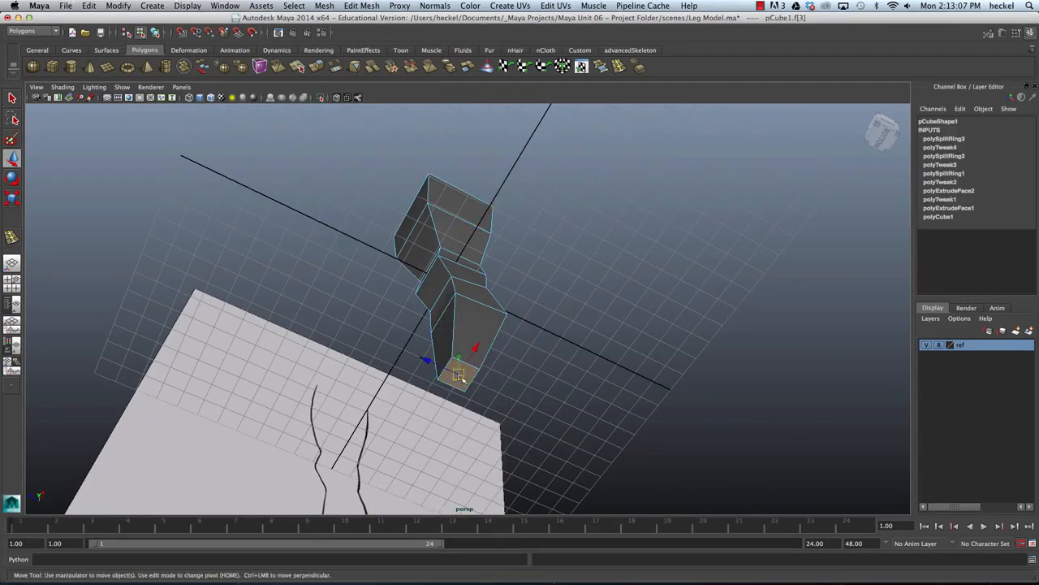
key(space)
key(space)
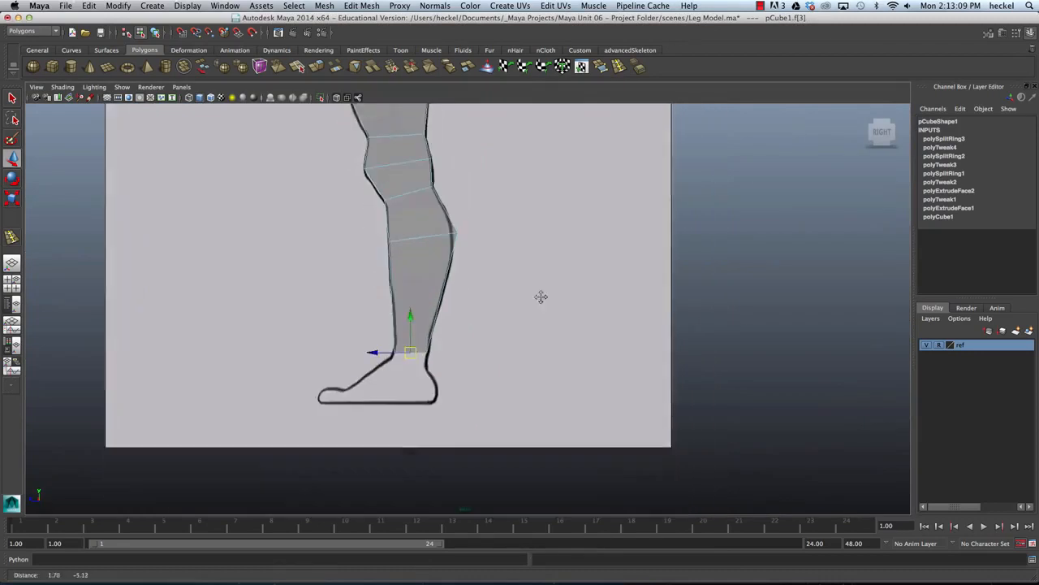
click(317, 68)
drag(419, 349, 424, 400)
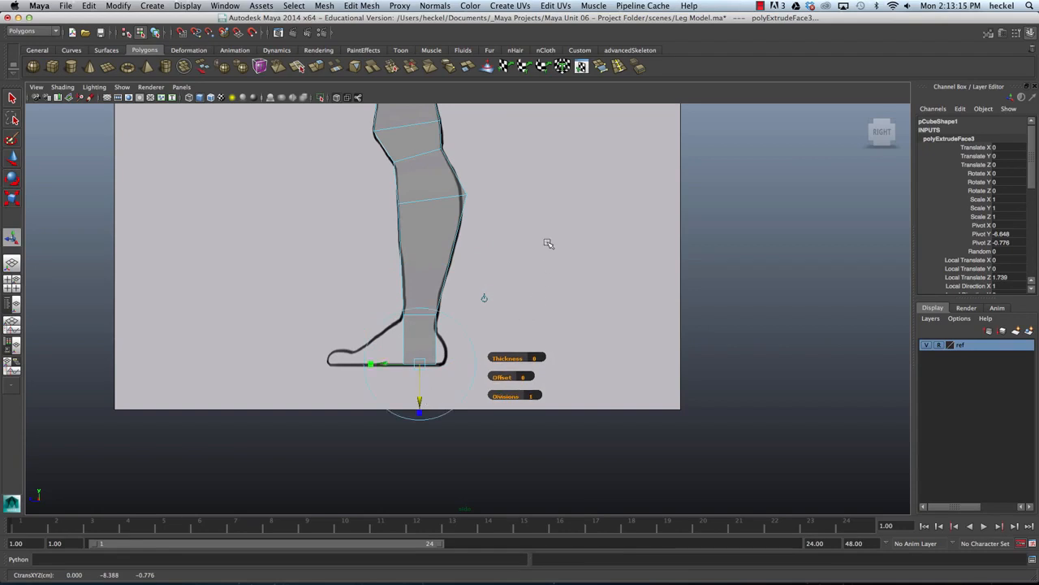
Select the front face of the new ankle block and extrude it forward to form the middle of the foot.
key(space)
key(space)
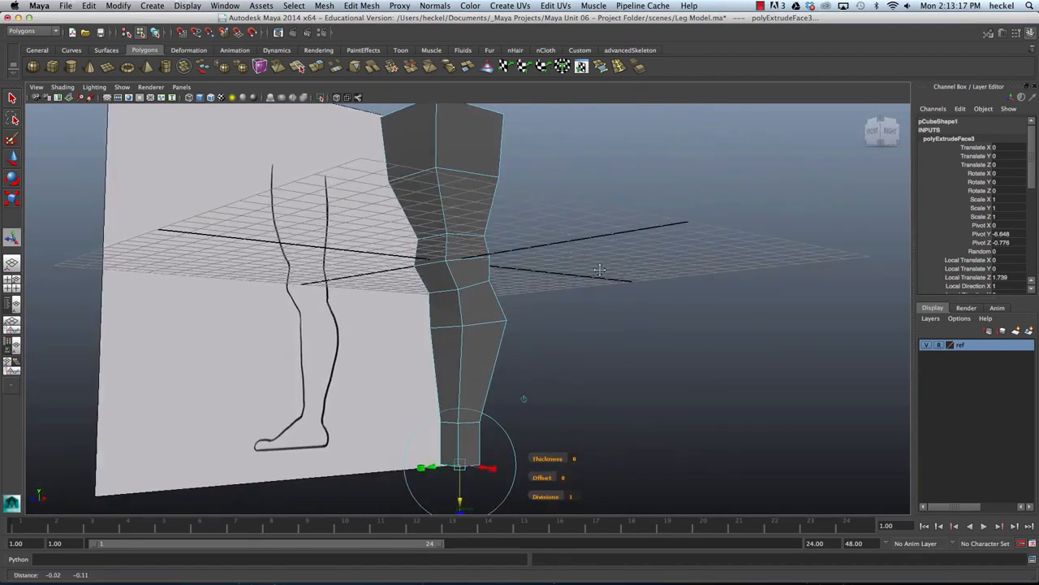
alt+middle_drag(553, 364, 570, 301)
alt+drag(457, 385, 622, 343)
click(481, 383)
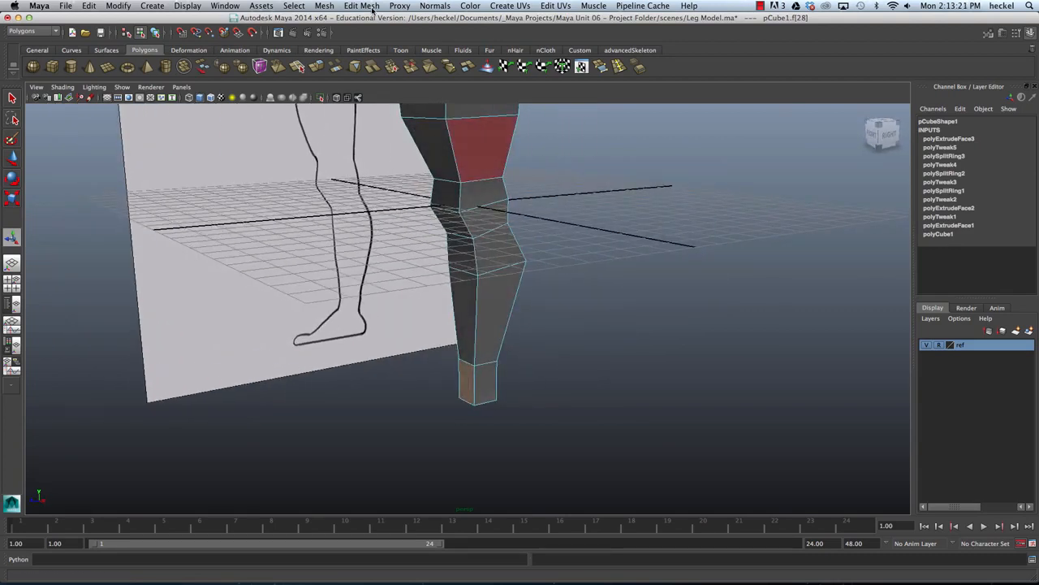
click(318, 66)
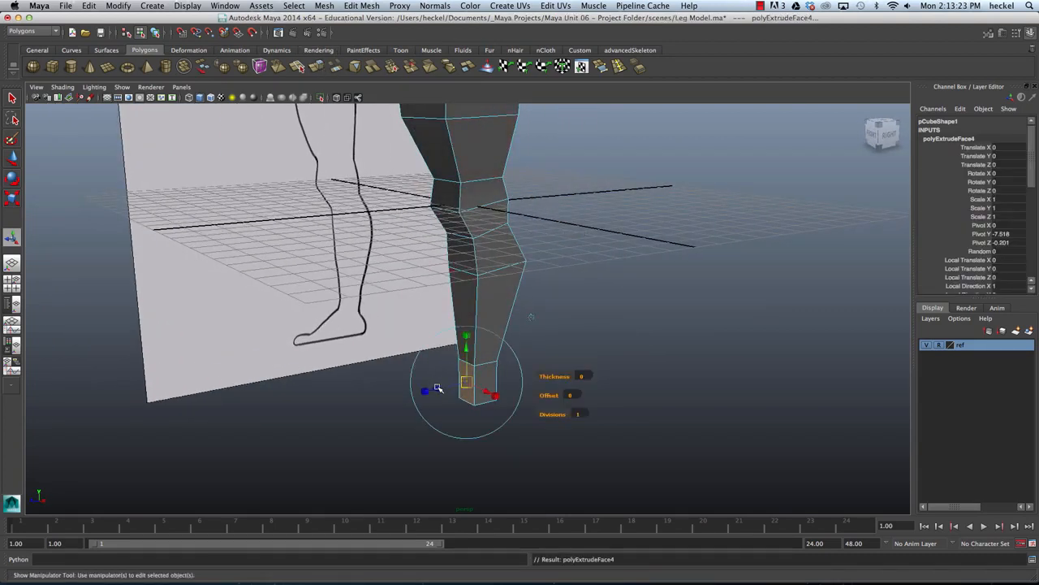
drag(438, 389, 388, 400)
Extrude the foot's front face again by about 0.86 to reach the tip of the toes in the side view.
key(space)
drag(586, 433, 597, 436)
alt+middle_drag(605, 437, 557, 389)
alt+right_drag(558, 389, 641, 392)
alt+middle_drag(495, 372, 546, 411)
alt+right_drag(545, 411, 771, 425)
alt+middle_drag(615, 395, 741, 402)
click(317, 66)
drag(599, 420, 561, 421)
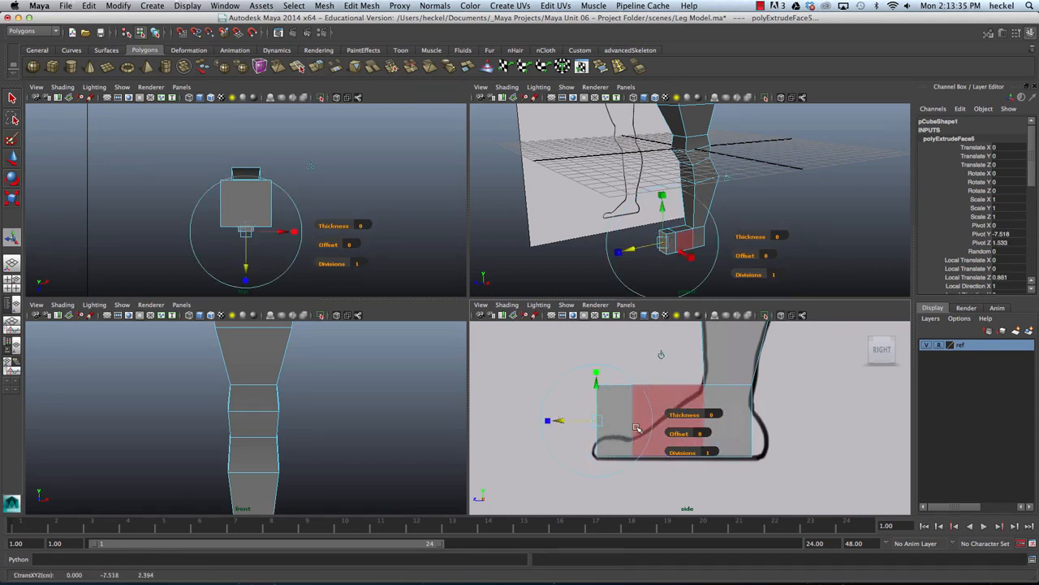
Select the back face of the foot block and extrude it about 0.41 to the back of the heel outline.
alt+drag(740, 169, 629, 193)
alt+right_drag(629, 193, 736, 228)
alt+middle_drag(736, 228, 707, 183)
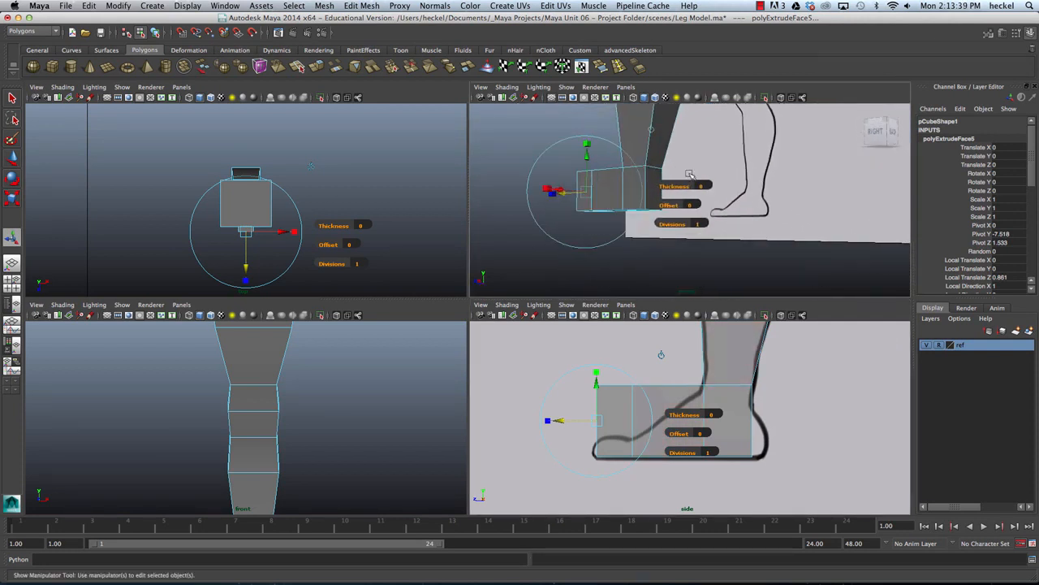
click(656, 193)
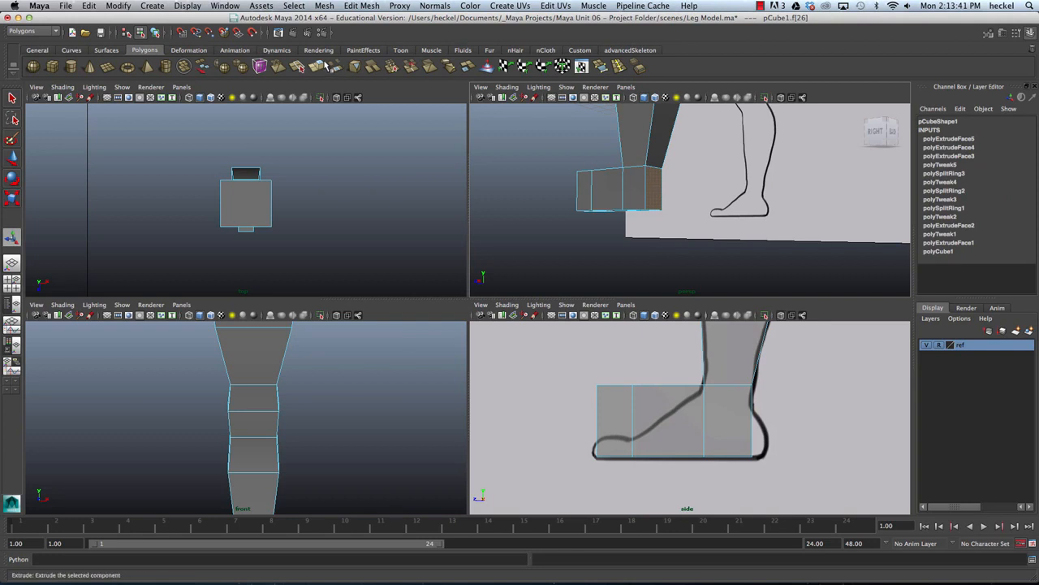
key(ctrl+e)
drag(780, 421, 796, 421)
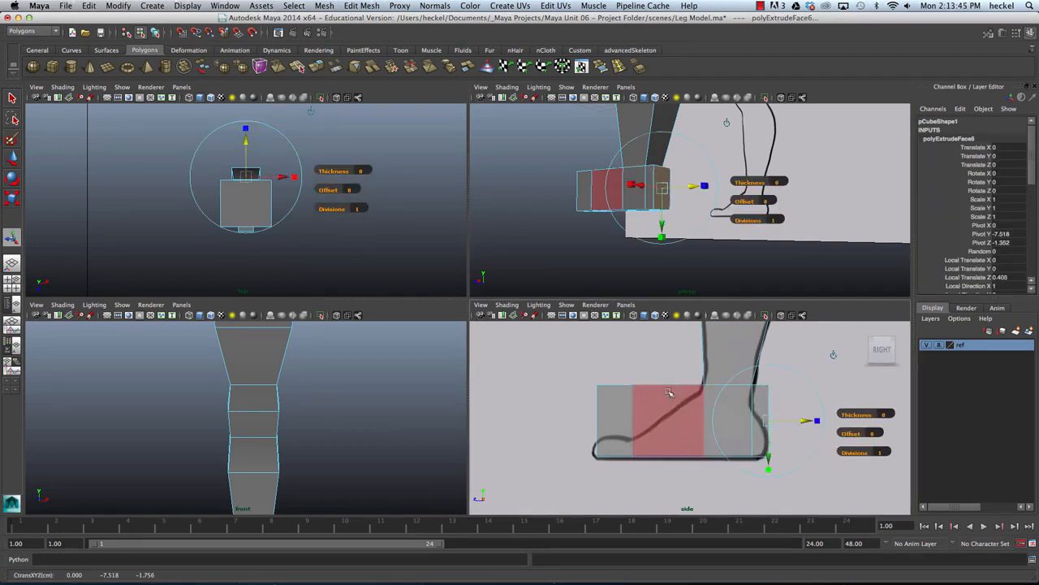
Move the toe, instep, ankle and heel vertices in the side view to match the reference foot outline.
right_drag(671, 397, 632, 372)
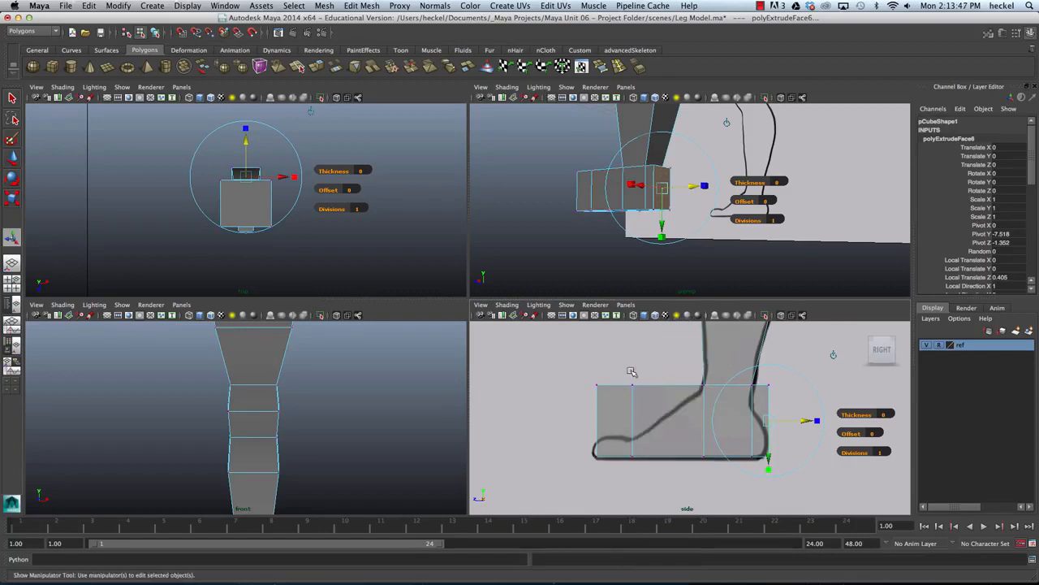
drag(593, 368, 630, 439)
key(w)
click(634, 412)
drag(690, 373, 776, 464)
drag(769, 456, 768, 454)
drag(579, 432, 623, 458)
click(664, 476)
click(632, 414)
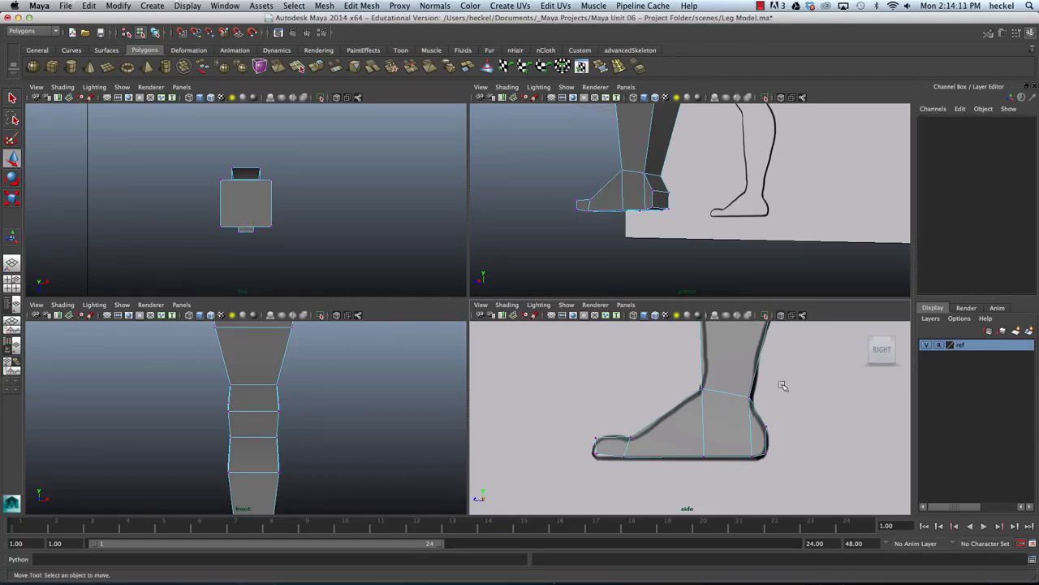
Select the edges across the foot behind the toes and scale them to about 1.37 along X.
alt+drag(647, 180, 748, 198)
alt+drag(763, 206, 641, 183)
right_drag(599, 189, 597, 188)
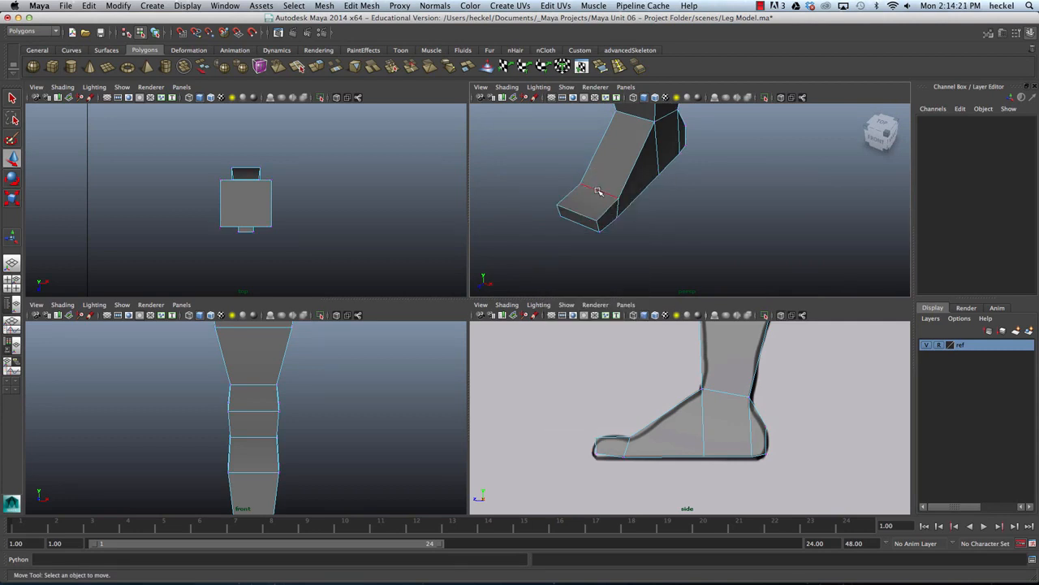
click(597, 191)
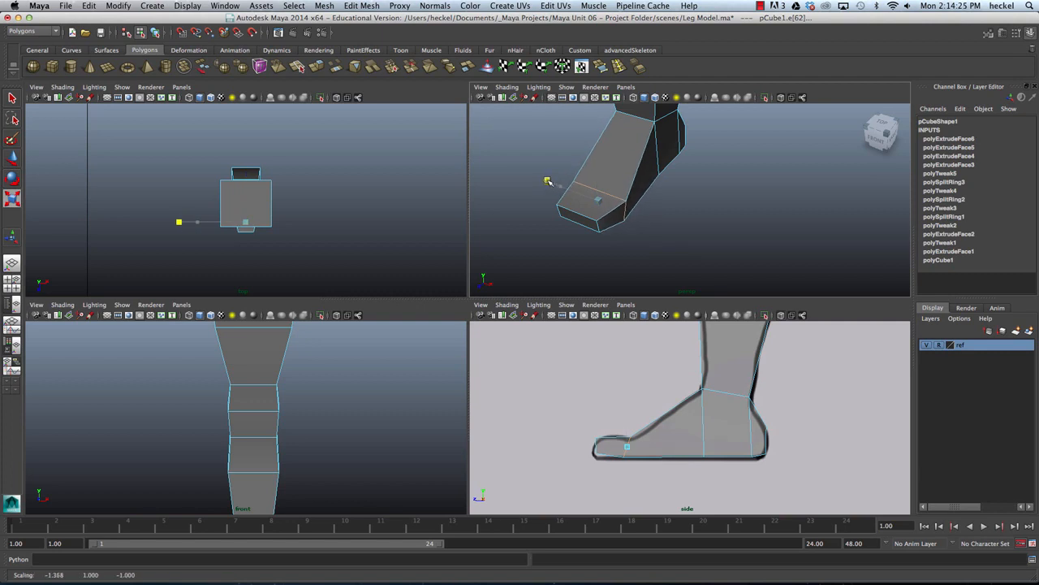
Display the top view in wireframe and widen the edges behind the toes slightly more along X.
alt+middle_drag(391, 188, 378, 193)
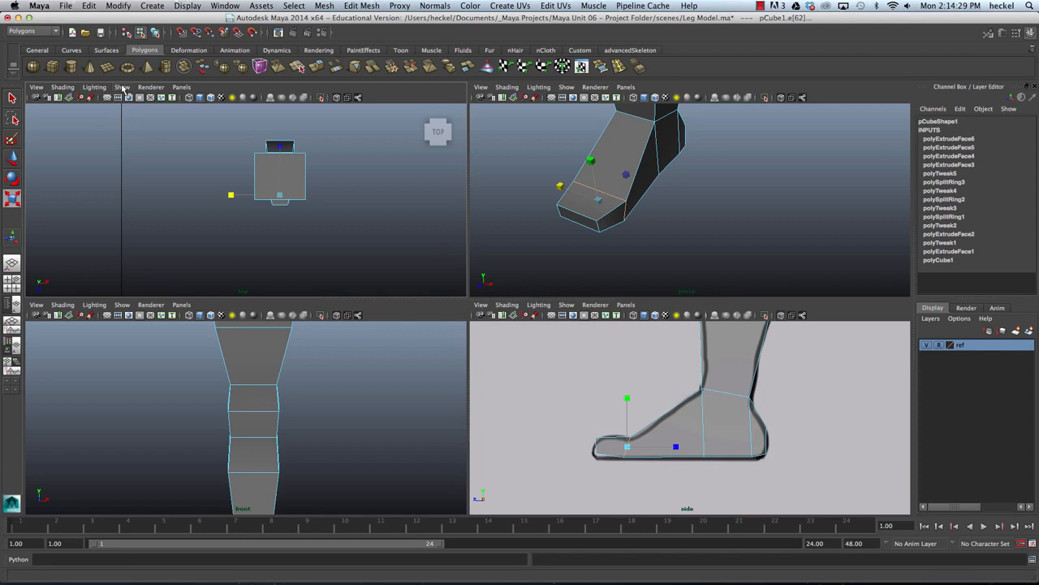
click(64, 87)
click(93, 200)
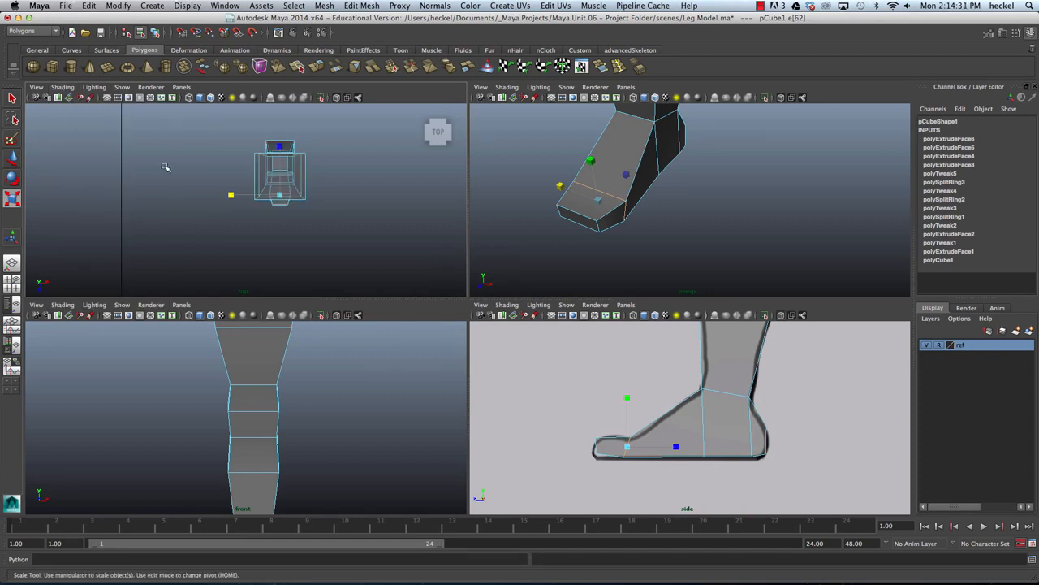
scroll(364, 202, up, 3)
scroll(268, 209, up, 2)
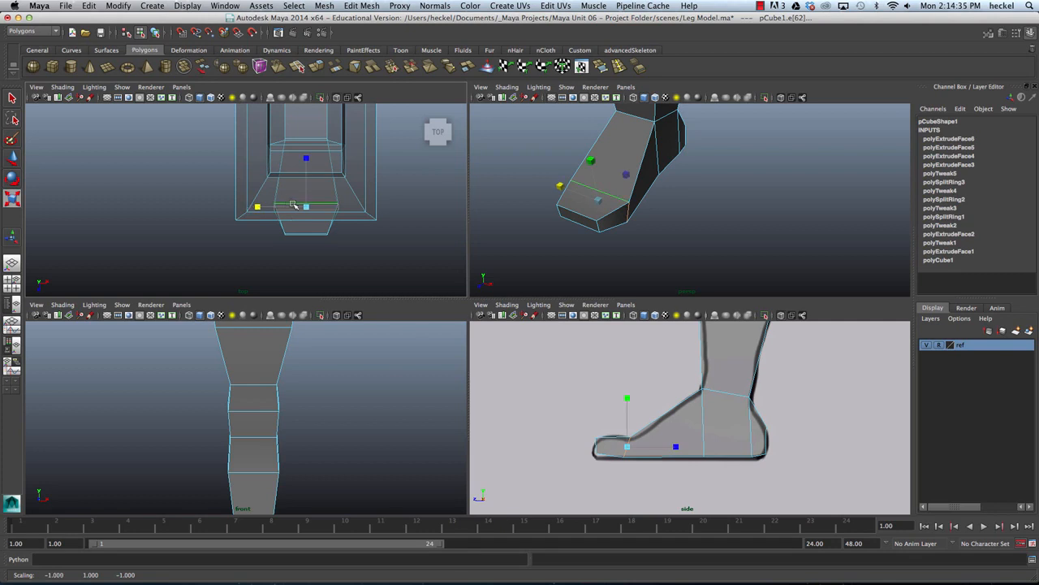
Select the back face of the heel in perspective and scale its width along X.
mouse_move(701, 220)
alt+mouse_down()
mouse_move(650, 188)
mouse_move(631, 191)
mouse_move(640, 203)
mouse_move(706, 207)
alt+mouse_up()
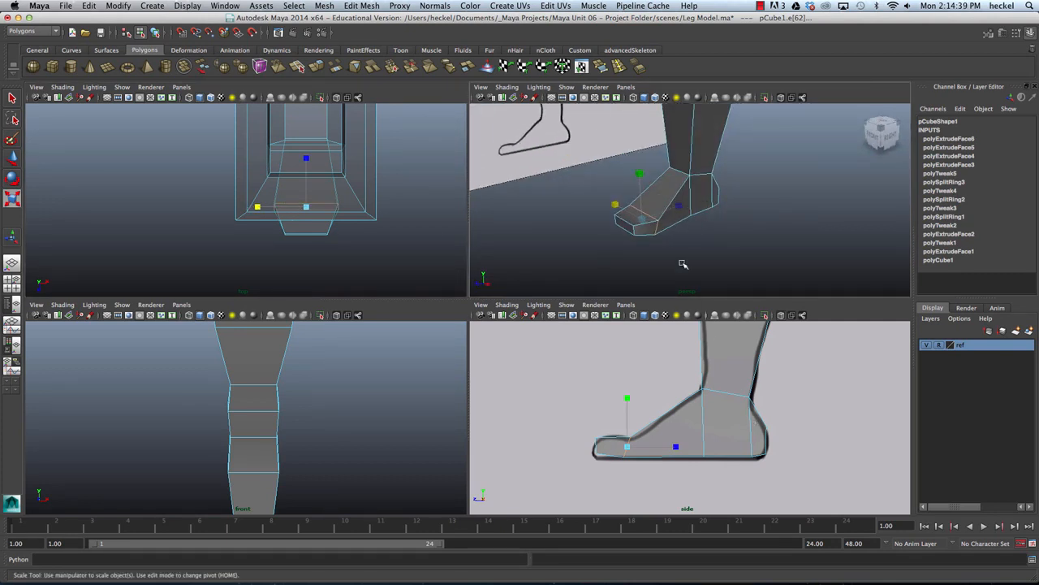
key(space)
alt+drag(715, 183, 543, 314)
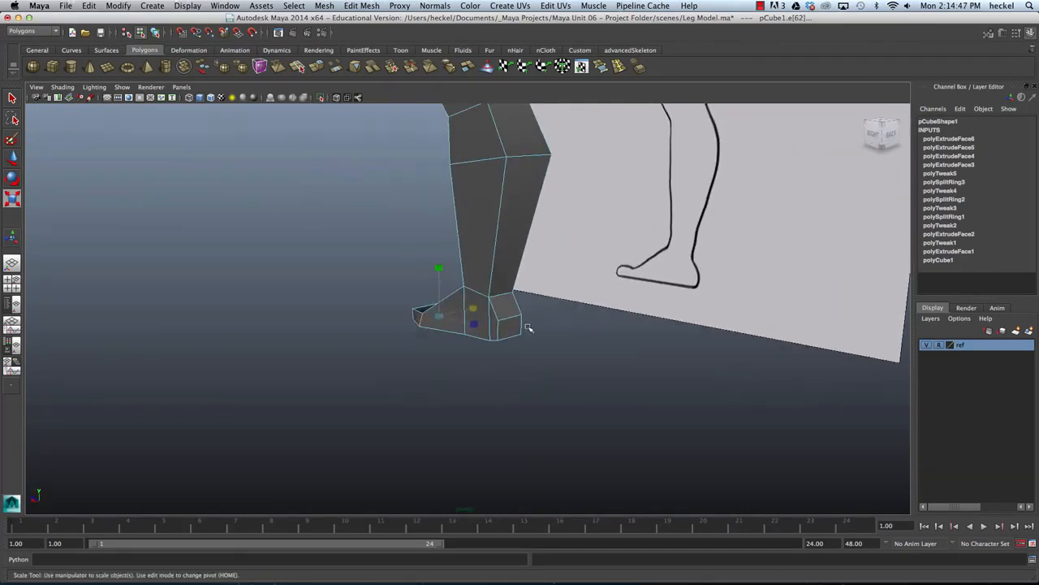
right_drag(508, 330, 506, 354)
click(507, 326)
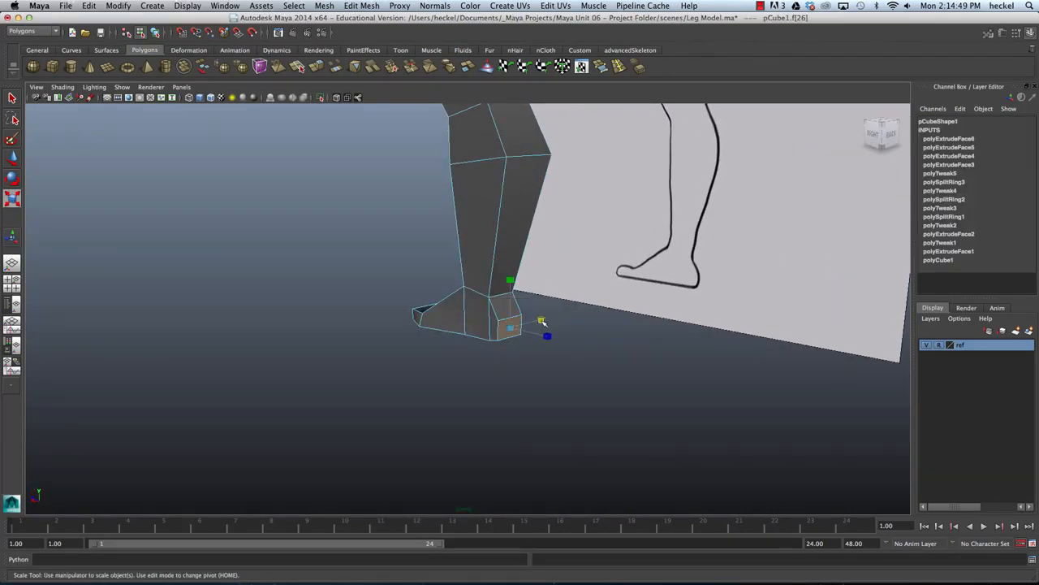
alt+drag(532, 326, 575, 341)
Examine the whole leg against the reference outline in the side view and from several angles in perspective.
key(space)
key(space)
alt+right_drag(684, 325, 503, 278)
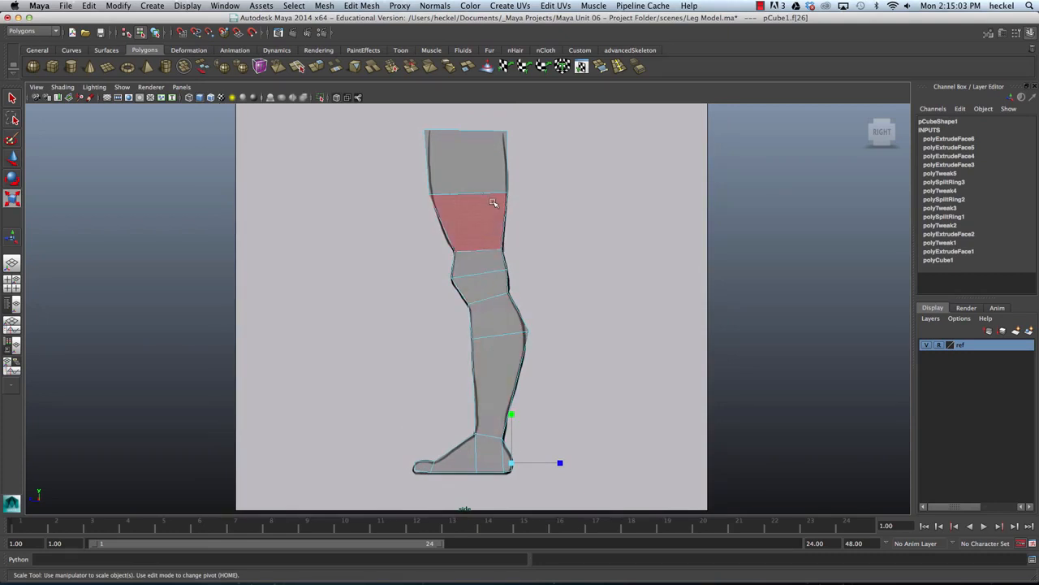
key(space)
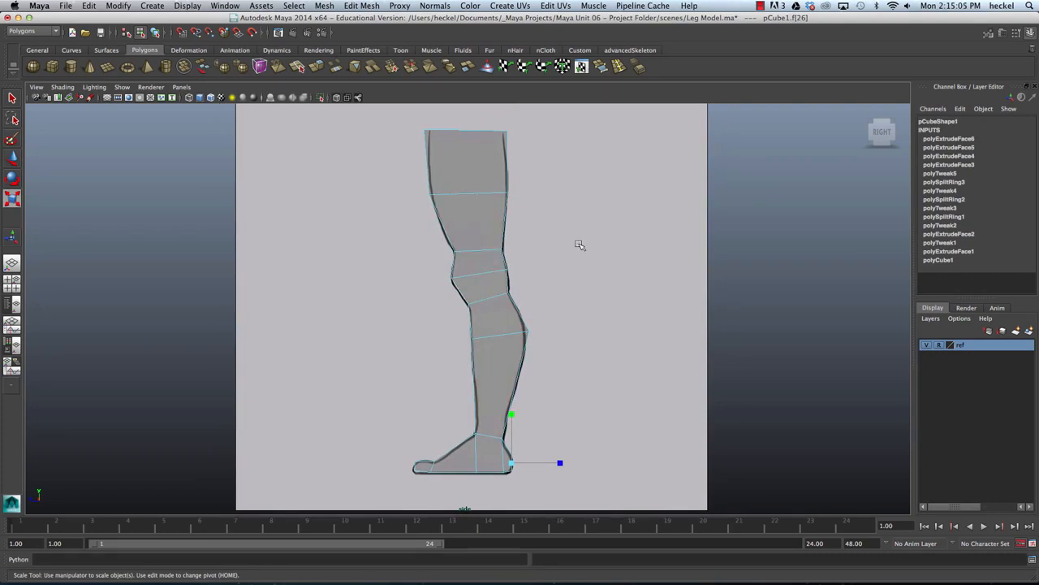
key(space)
alt+drag(612, 228, 540, 260)
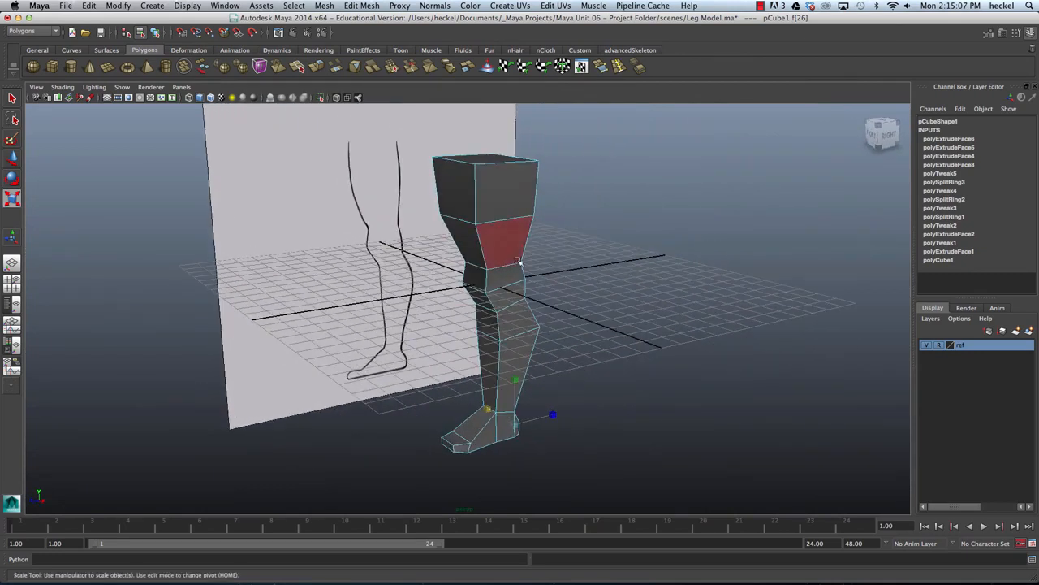
alt+drag(499, 370, 503, 303)
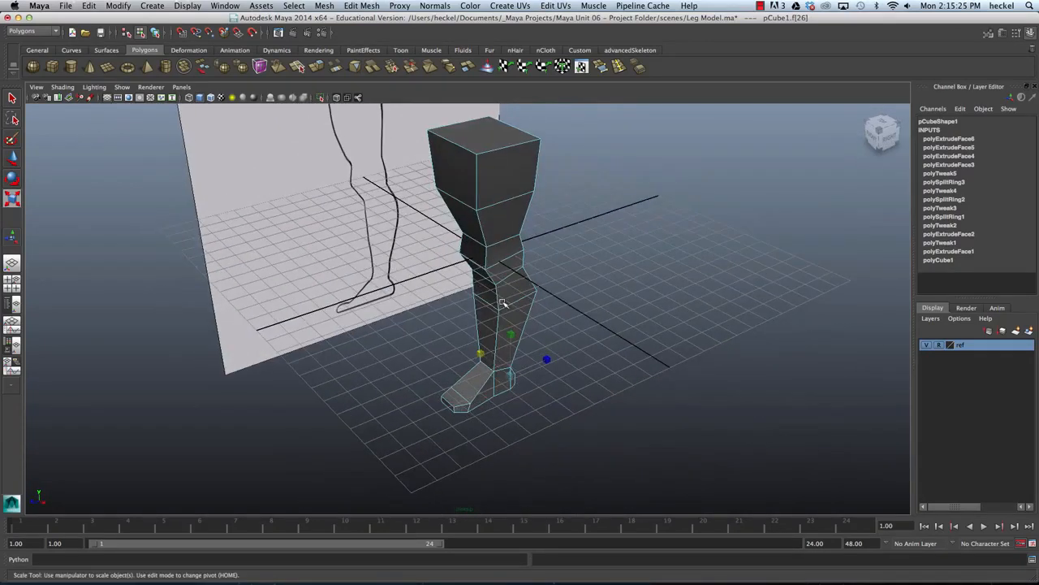
alt+drag(492, 262, 498, 240)
Return the leg to object mode and insert a vertical edge loop down the centre of its front with the Insert Edge Loop Tool.
right_drag(497, 239, 538, 225)
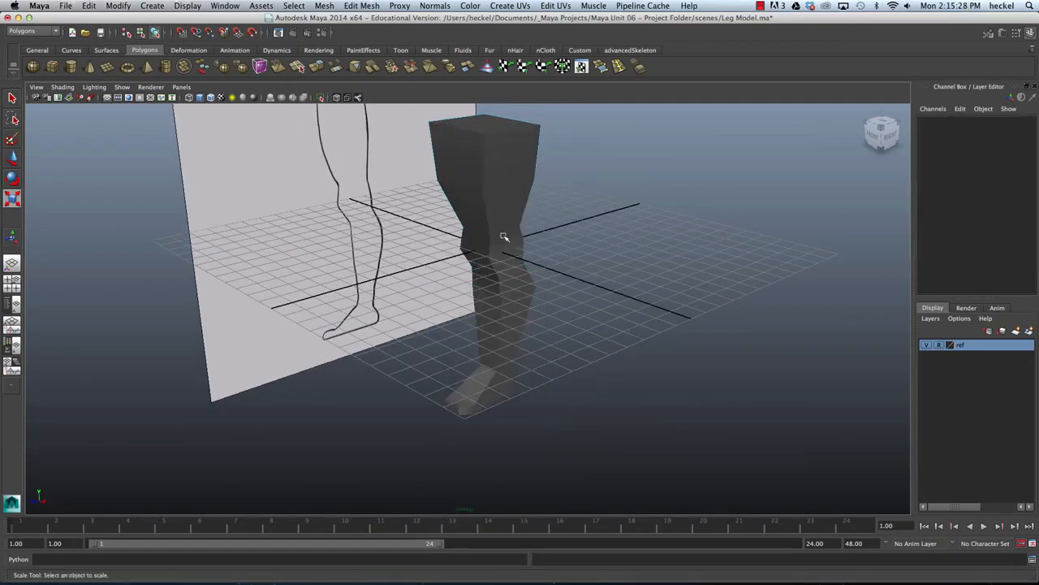
click(520, 242)
alt+drag(519, 243, 622, 282)
click(619, 68)
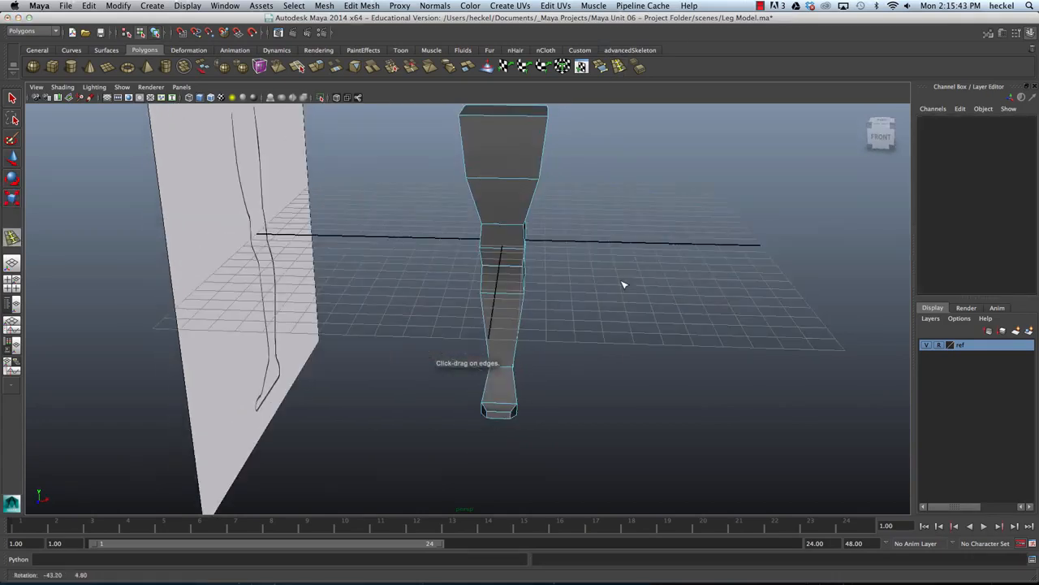
click(501, 295)
alt+drag(494, 333, 506, 308)
key(space)
key(space)
scroll(374, 373, down, 5)
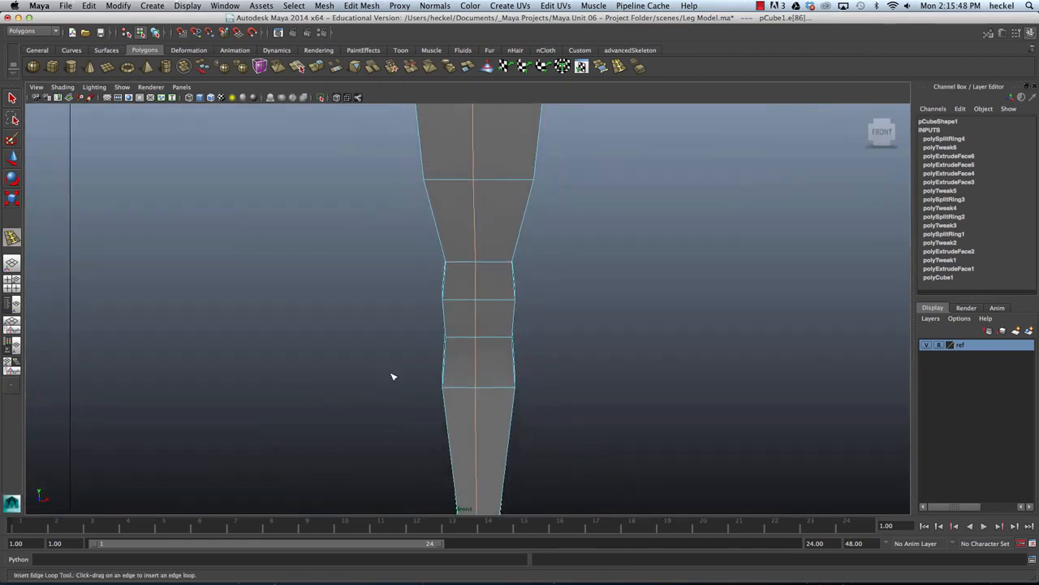
Centre the front edge loop along X in the front view and insert a vertical edge loop down the leg's side.
alt+middle_drag(492, 337, 475, 259)
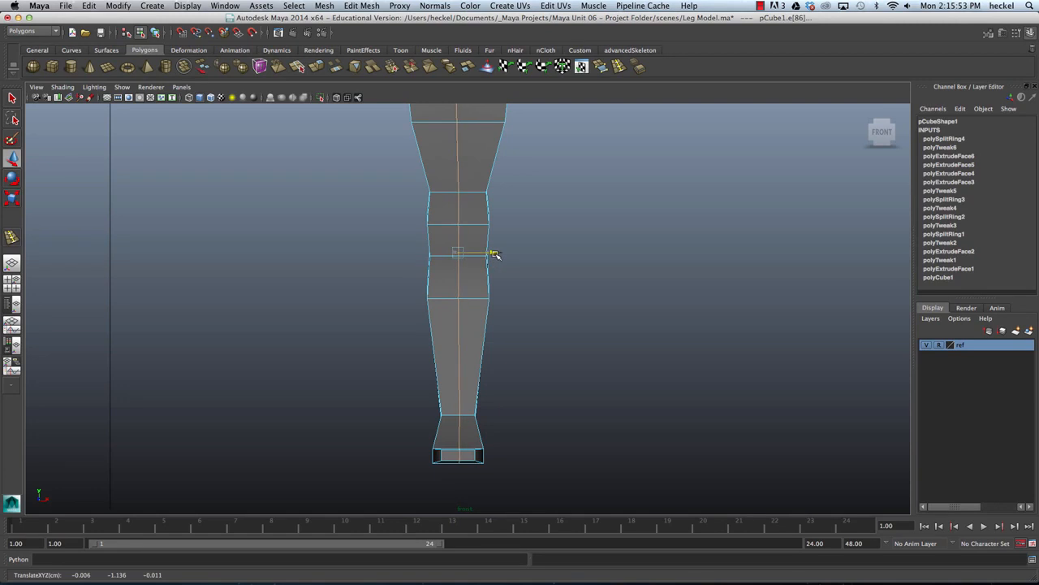
key(space)
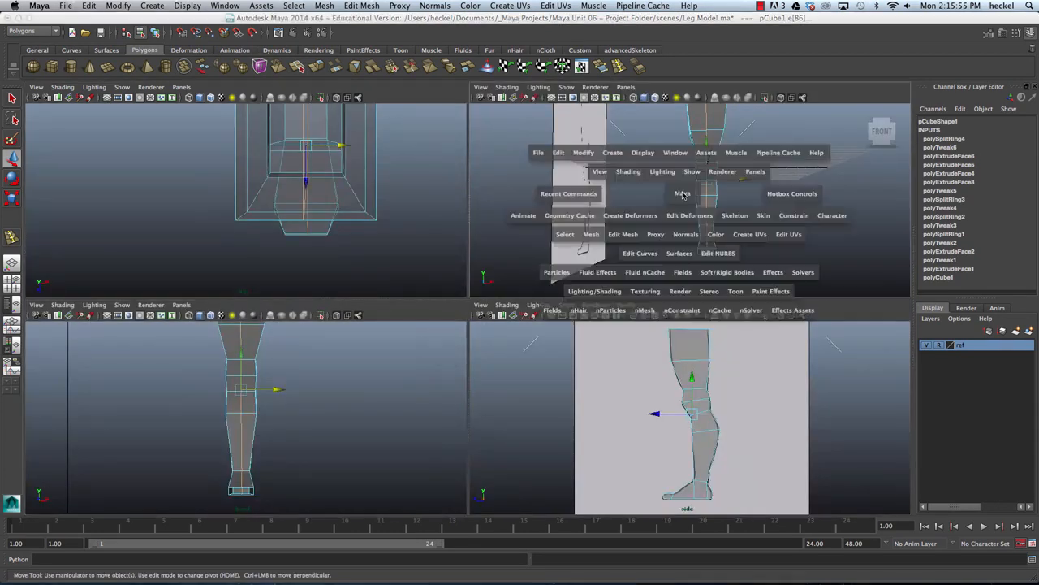
key(space)
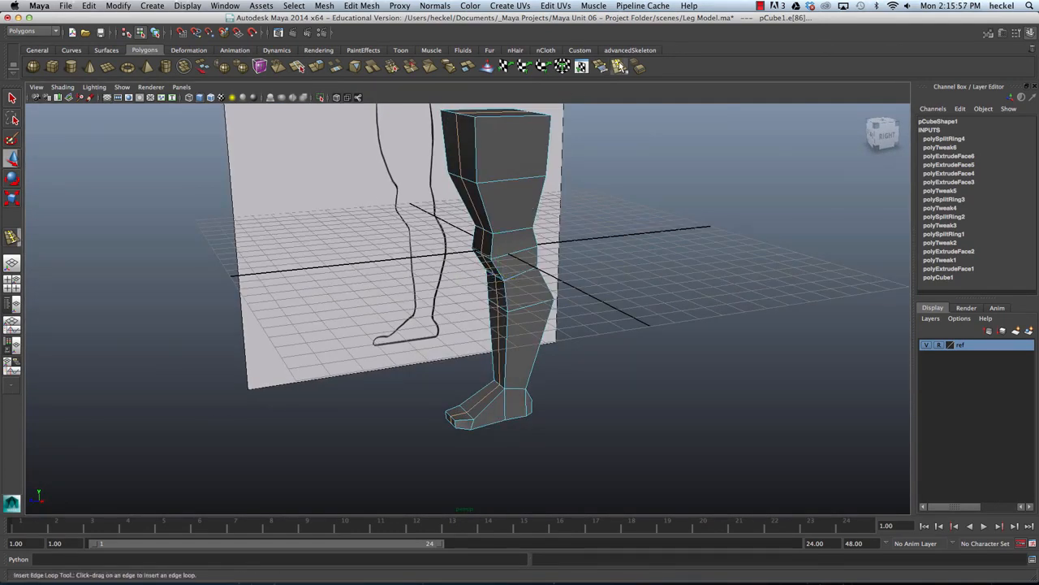
alt+drag(549, 196, 517, 235)
alt+right_drag(516, 236, 558, 244)
alt+drag(559, 245, 492, 294)
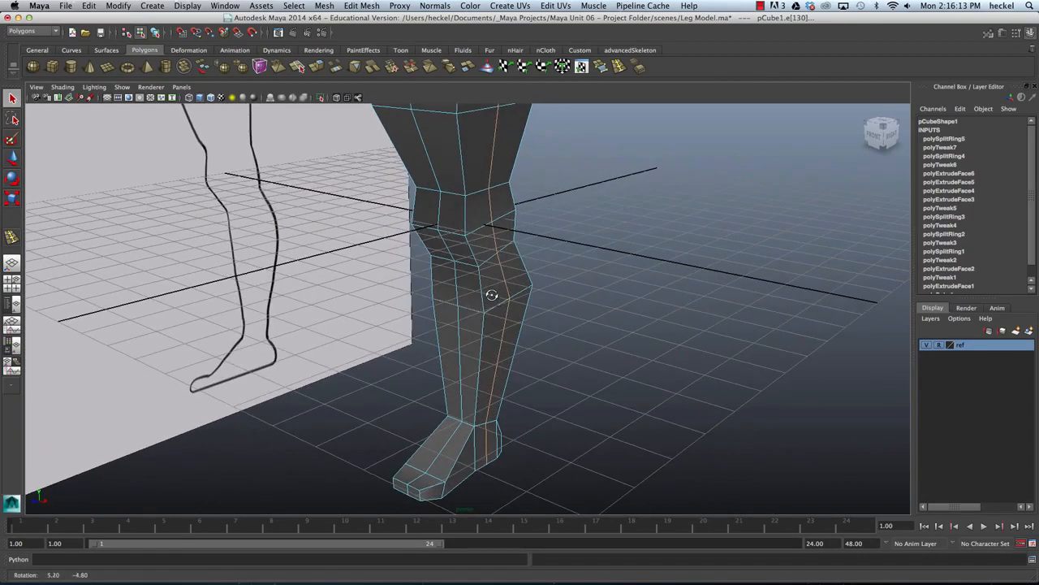
Hide the reference layer and scale the ankle ring's four corner vertices inward along X and Z.
alt+middle_drag(484, 382, 479, 353)
right_drag(478, 286, 439, 283)
alt+middle_drag(506, 332, 498, 306)
alt+right_drag(498, 306, 553, 331)
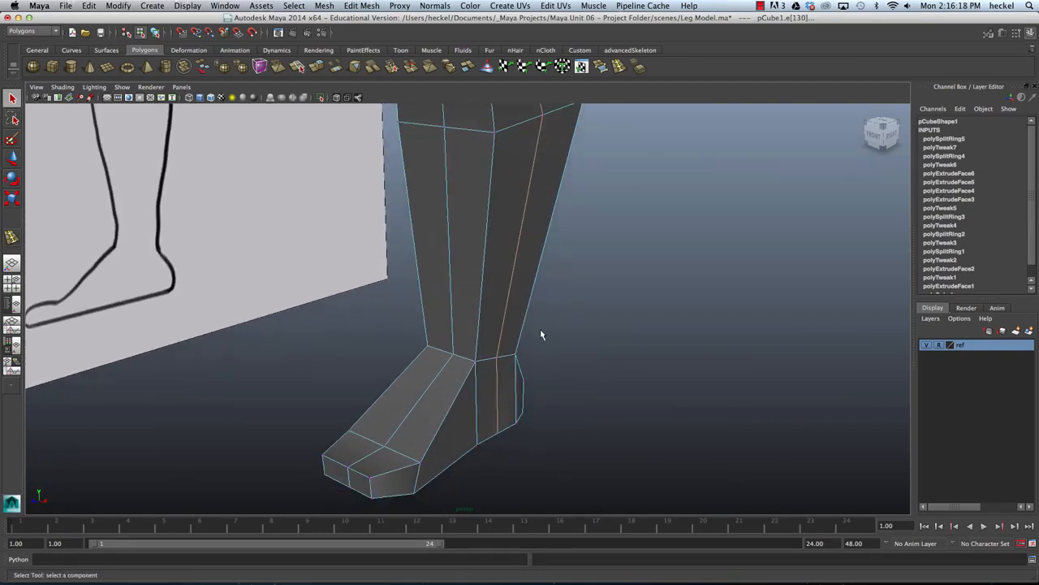
click(474, 364)
mouse_move(476, 365)
alt+mouse_down()
mouse_move(561, 390)
mouse_move(531, 395)
mouse_move(453, 379)
mouse_move(606, 364)
mouse_move(527, 327)
mouse_move(449, 329)
mouse_move(598, 315)
alt+mouse_up()
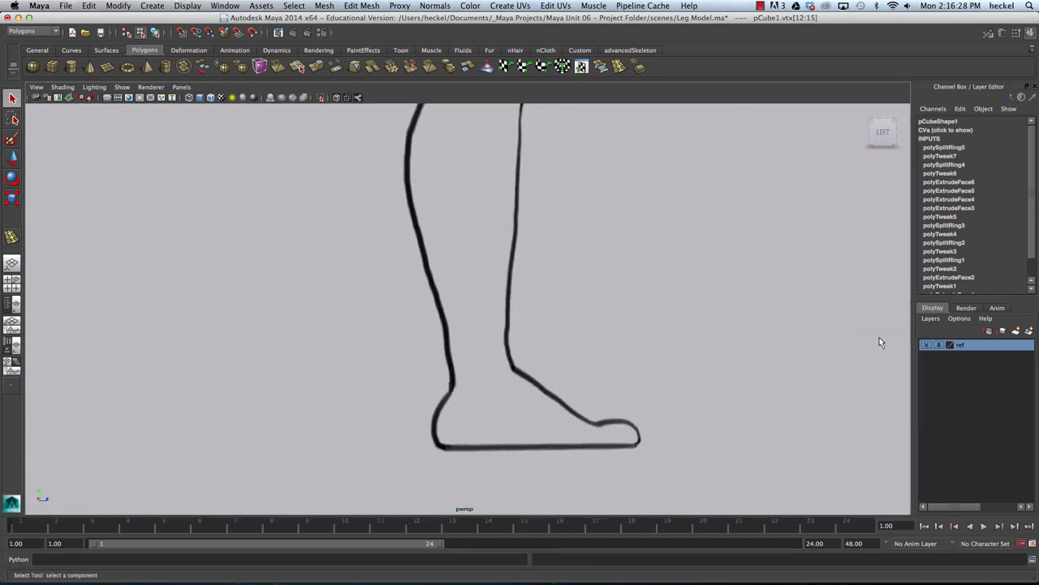
click(928, 346)
alt+drag(635, 290, 640, 323)
alt+middle_drag(640, 323, 576, 330)
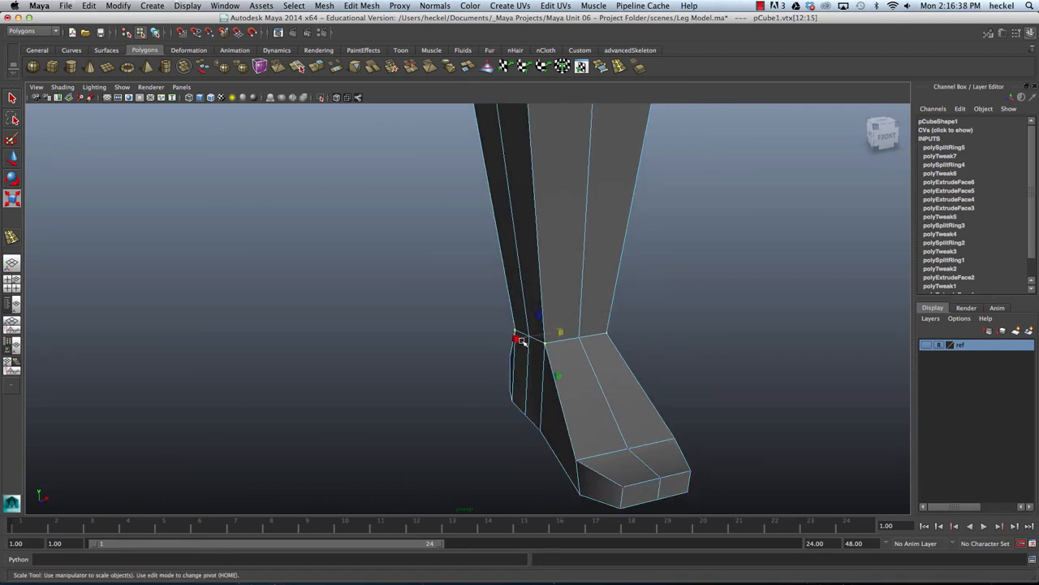
drag(518, 340, 586, 339)
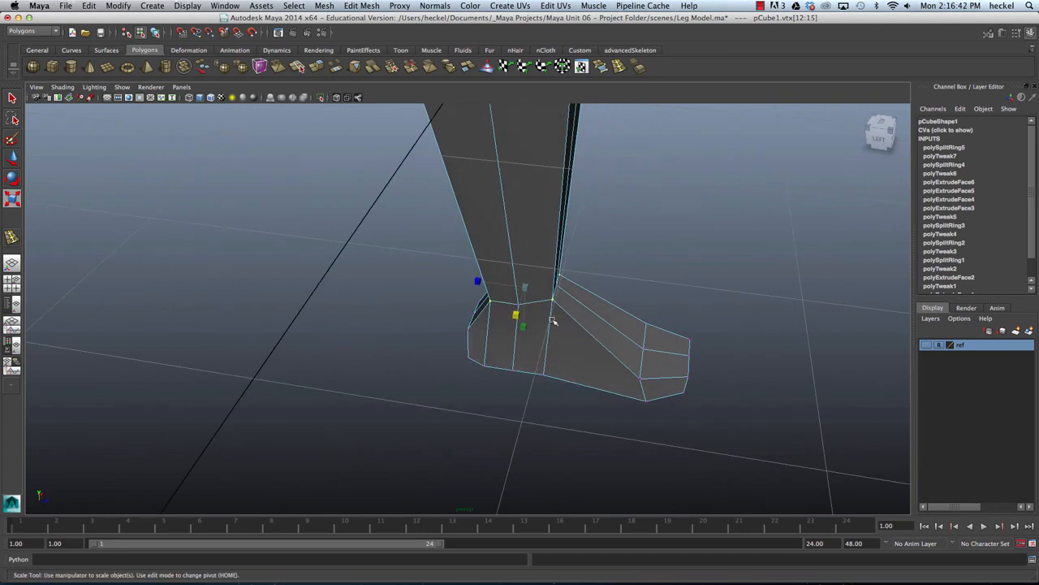
drag(479, 281, 445, 294)
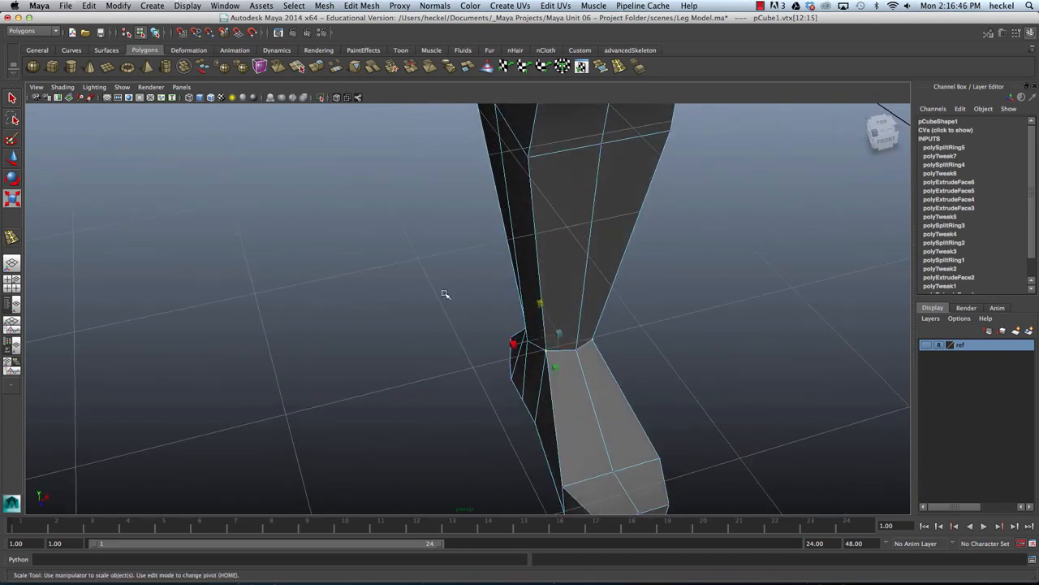
Select the four corner vertices of the calf ring and scale them inward to round the calf, checking the side view.
alt+drag(518, 342, 459, 265)
alt+drag(551, 231, 513, 262)
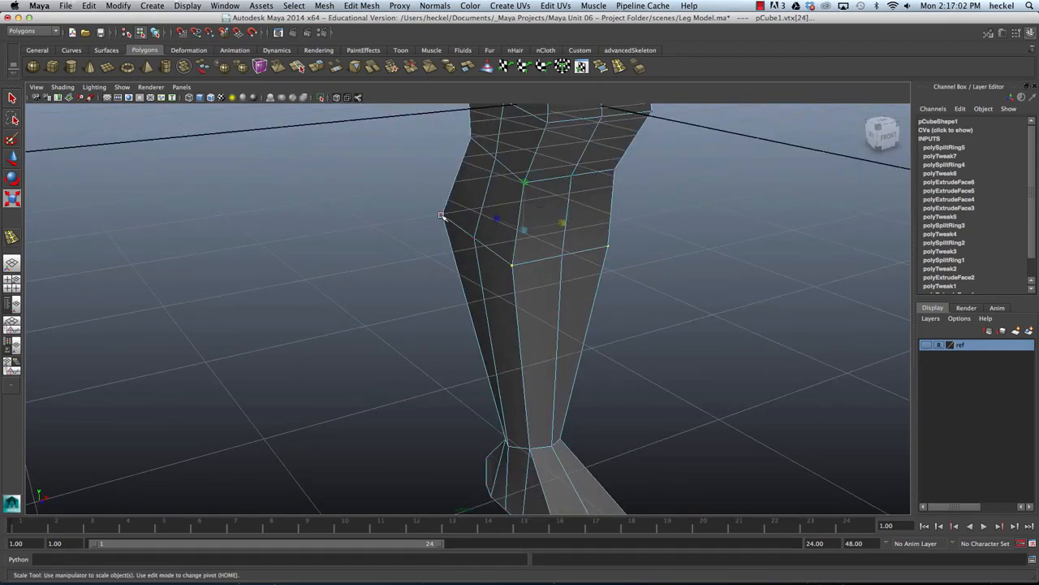
alt+drag(472, 234, 462, 282)
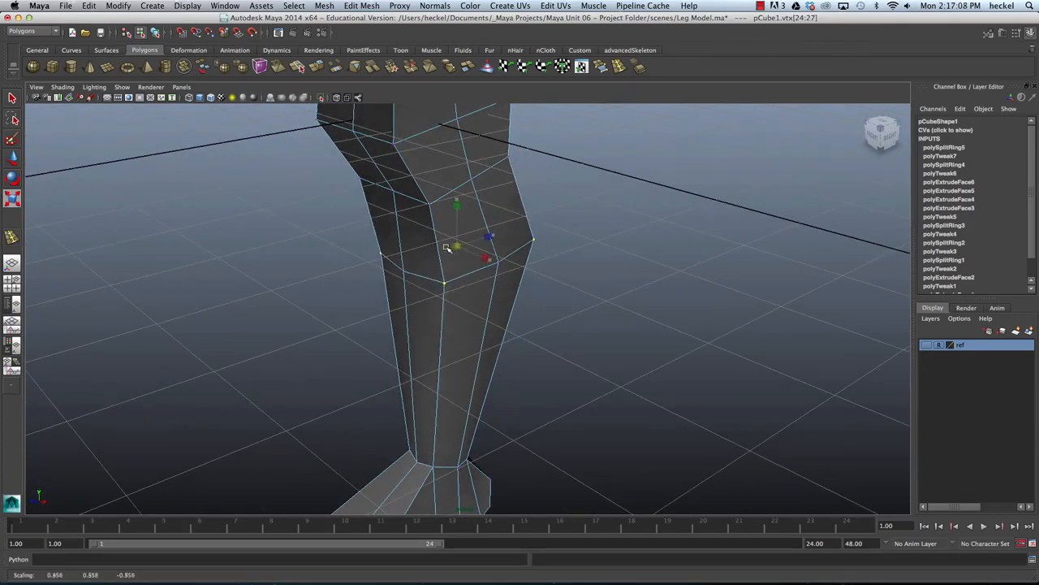
alt+drag(443, 247, 433, 223)
key(space)
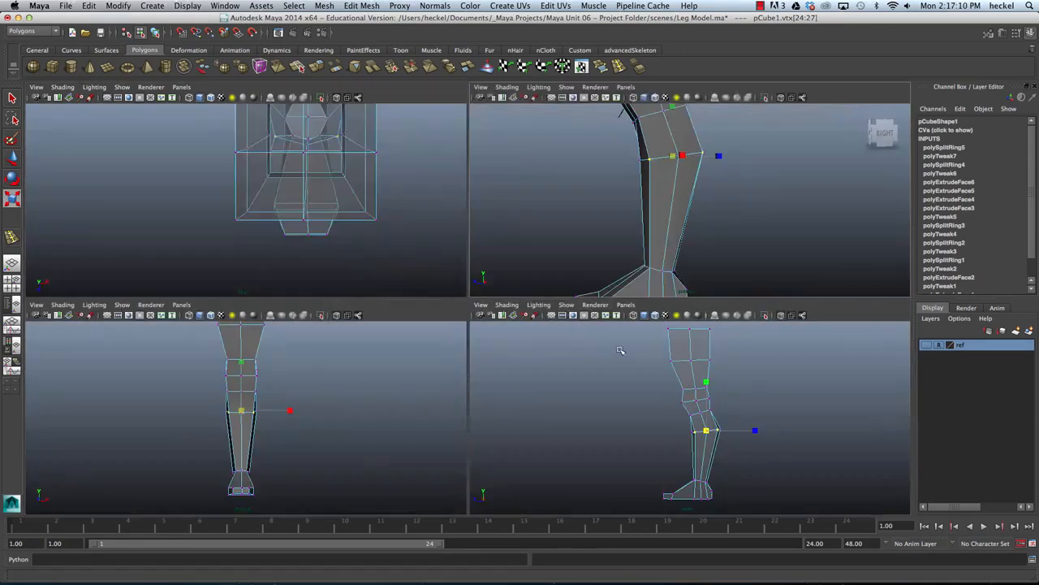
key(space)
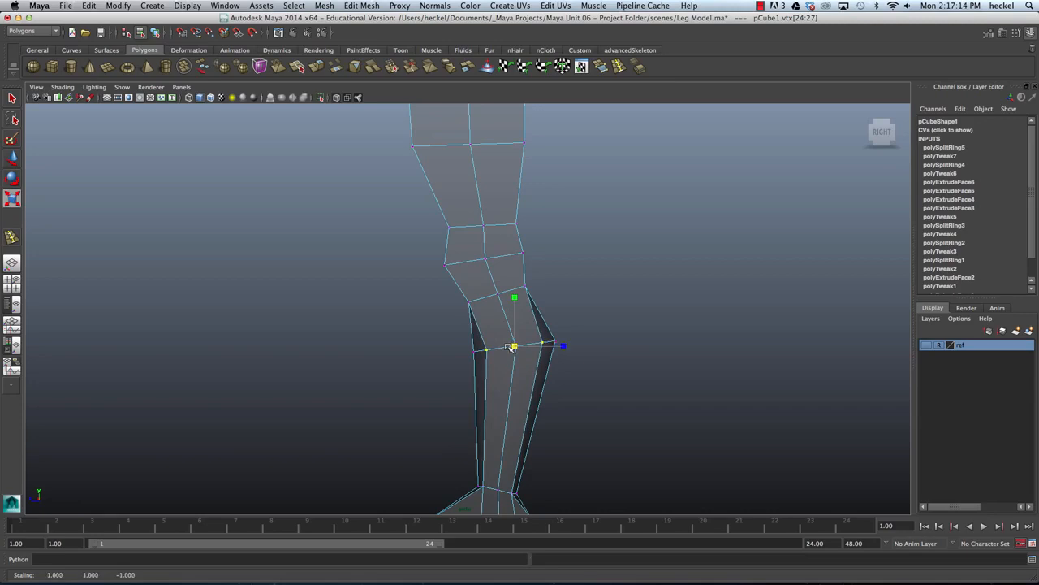
key(space)
alt+drag(628, 176, 487, 237)
key(space)
key(space)
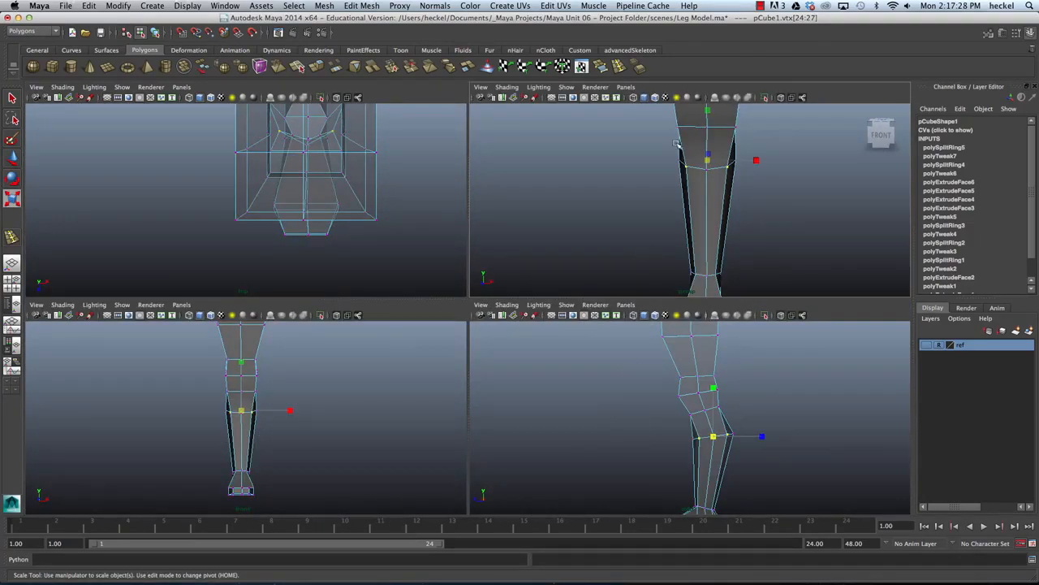
key(space)
alt+drag(634, 216, 506, 268)
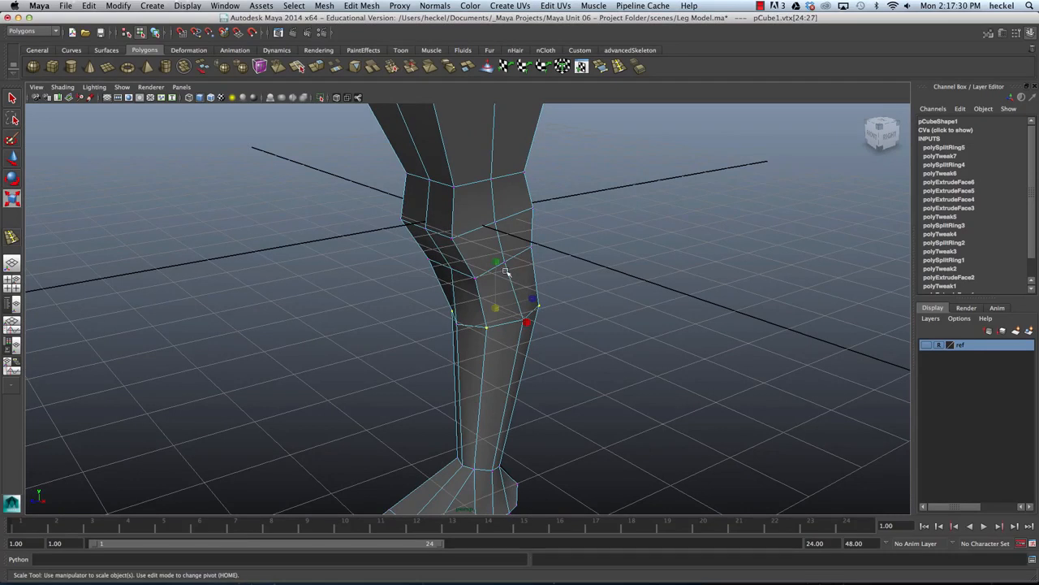
Select the four corner vertices of the ring just below the knee and scale them inward.
click(534, 253)
key(super+z)
alt+drag(536, 250, 498, 260)
alt+drag(430, 267, 544, 267)
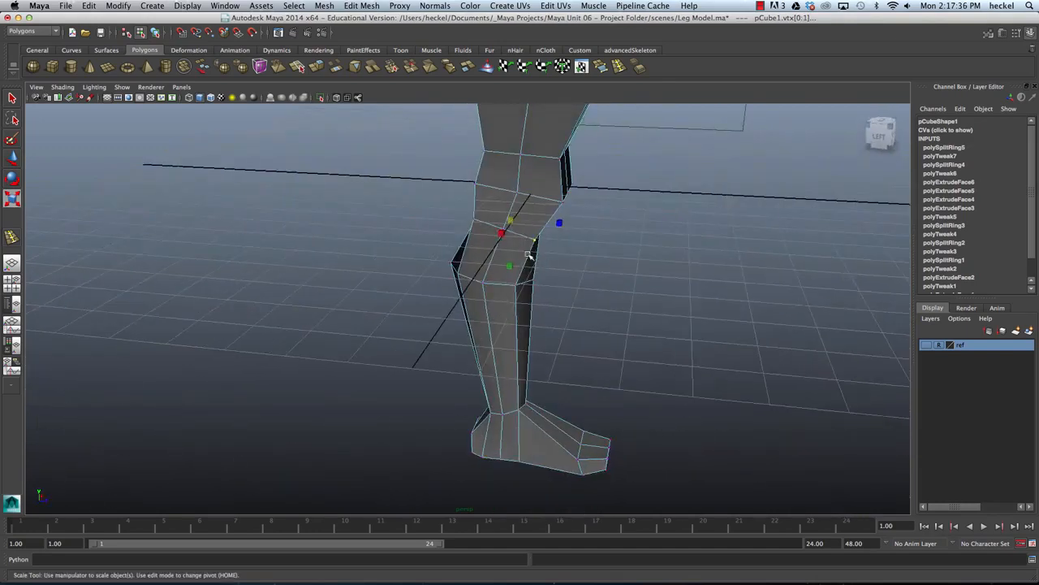
mouse_move(452, 246)
alt+mouse_down()
mouse_move(545, 236)
mouse_move(480, 246)
mouse_move(543, 231)
mouse_move(534, 259)
mouse_move(530, 241)
mouse_move(457, 235)
mouse_move(460, 259)
mouse_move(451, 246)
alt+mouse_up()
key(r)
shift+click(431, 242)
alt+drag(550, 246, 528, 300)
shift+click(503, 250)
shift+click(482, 240)
drag(459, 254, 566, 243)
Select the corner vertices of the next ring up, at the knee, and scale them inward.
alt+drag(626, 260, 495, 318)
click(471, 315)
key(q)
shift+click(422, 316)
alt+drag(592, 323, 496, 303)
shift+click(493, 302)
alt+drag(420, 303, 501, 245)
key(r)
drag(496, 282, 510, 260)
Select the four corner vertices of the mid-thigh ring and scale them inward.
click(528, 274)
shift+click(582, 246)
alt+drag(494, 269, 415, 267)
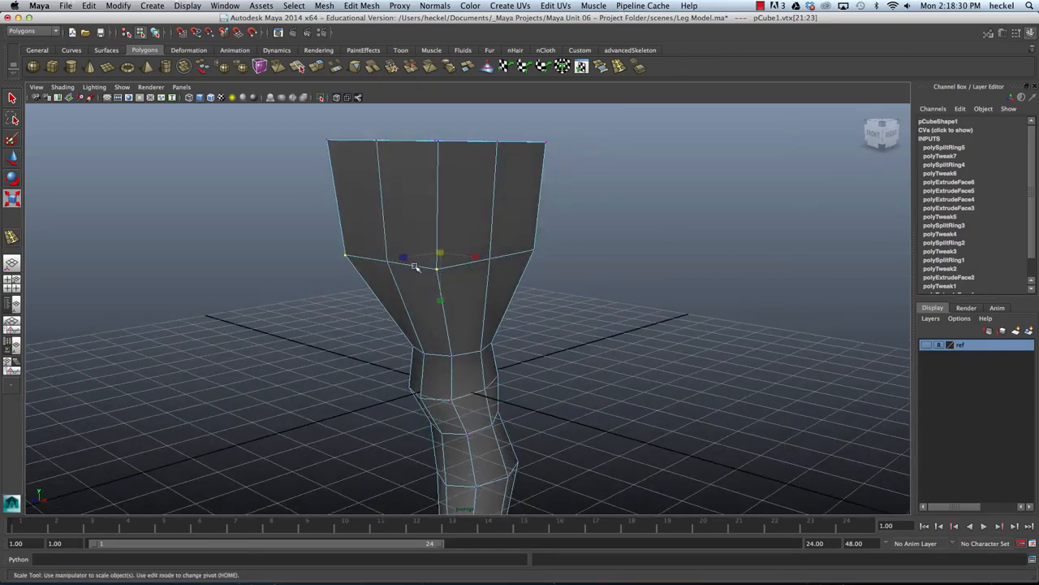
shift+drag(518, 234, 538, 264)
alt+drag(552, 279, 469, 249)
Scale the four corner vertices of the thigh's top ring inward to round the opening, and return the leg to object mode.
drag(539, 139, 559, 200)
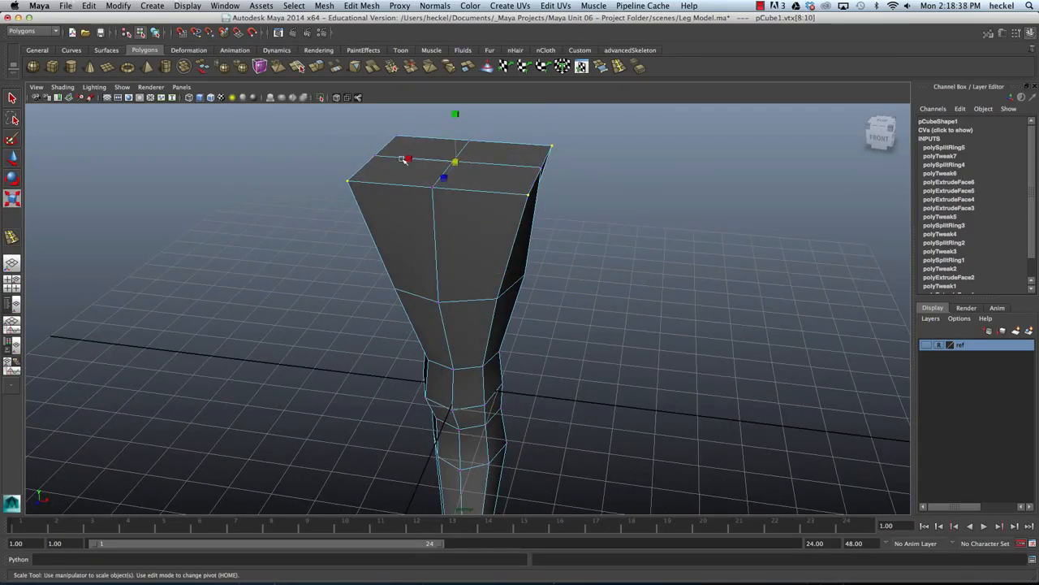
alt+drag(420, 144, 505, 268)
alt+right_drag(505, 268, 483, 260)
mouse_move(482, 260)
alt+mouse_down()
mouse_move(496, 267)
mouse_move(478, 264)
alt+mouse_up()
right_click(460, 209)
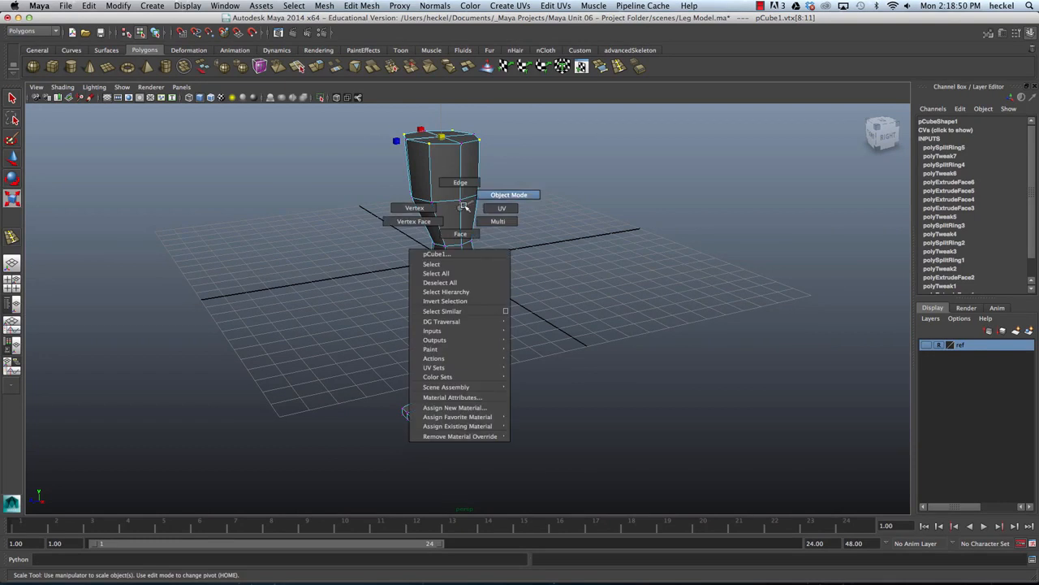
right_drag(460, 209, 476, 203)
alt+middle_drag(550, 263, 545, 254)
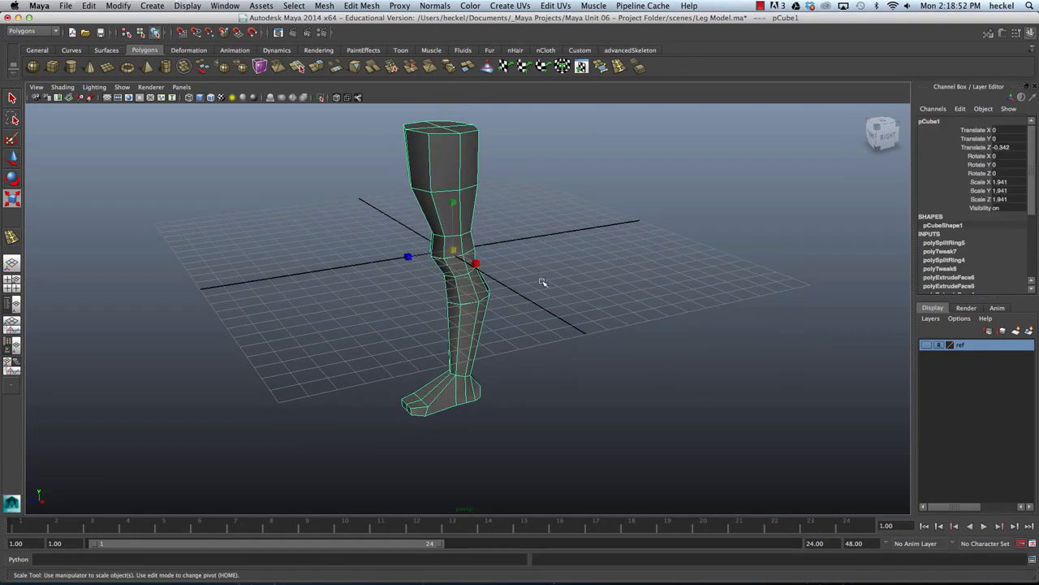
Show the reference layer again and compare the whole leg with the outline in the side and front views.
key(space)
key(space)
alt+right_drag(548, 355, 454, 286)
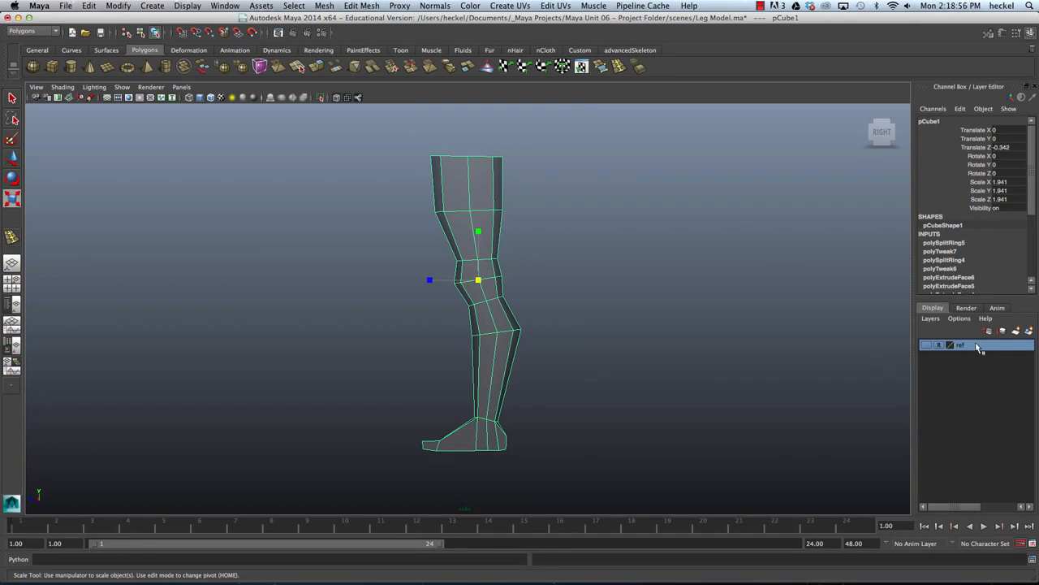
click(928, 345)
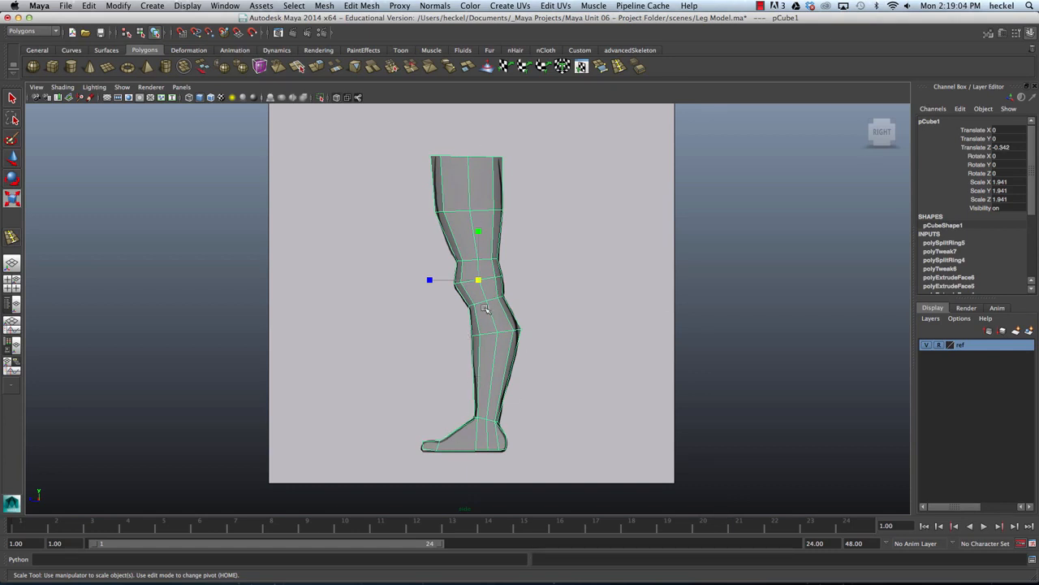
key(space)
alt+right_drag(355, 391, 310, 383)
alt+middle_drag(310, 383, 333, 411)
alt+right_drag(333, 411, 291, 397)
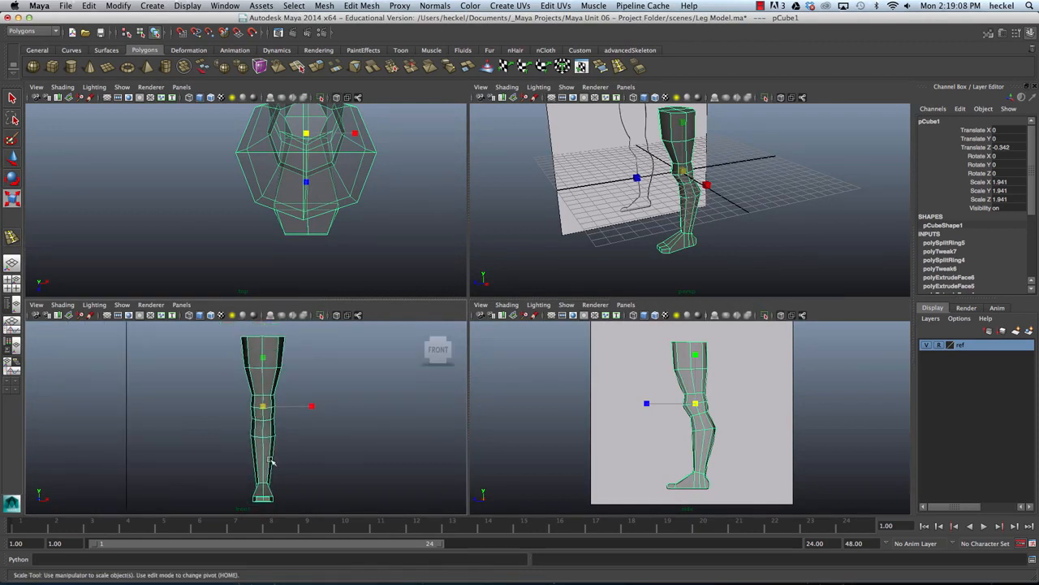
key(space)
Preview the leg smoothed in perspective, inspect the foot, and return to the unsmoothed display.
alt+drag(591, 206, 476, 387)
key(3)
click(569, 241)
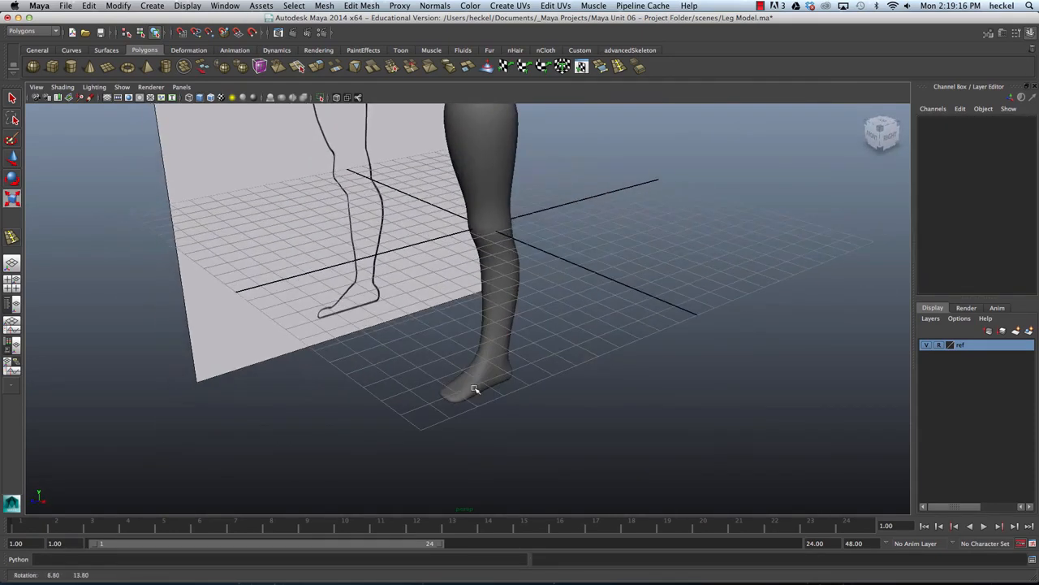
click(504, 251)
alt+drag(504, 250, 471, 366)
Switch the leg to edge mode and raise the centre edge along the top of the foot.
right_click(471, 347)
right_drag(472, 358, 472, 324)
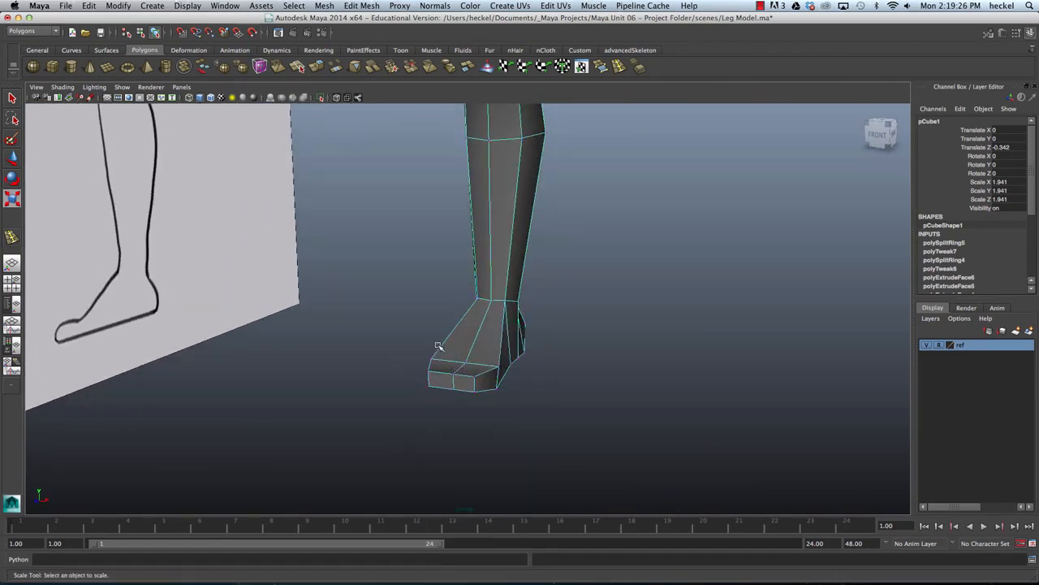
click(479, 334)
key(w)
drag(480, 323, 396, 303)
alt+drag(525, 307, 429, 309)
Reposition the centre edge at the back of the heel with the Move tool, checking it against the side-view outline.
click(518, 344)
mouse_move(518, 345)
alt+mouse_down()
mouse_move(601, 339)
mouse_move(586, 355)
alt+mouse_up()
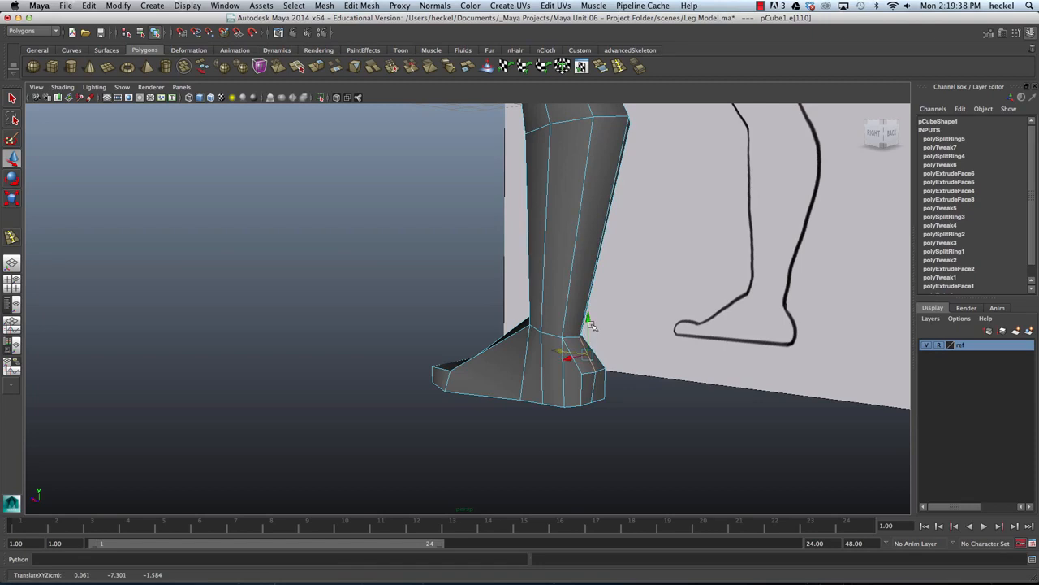
mouse_move(590, 319)
alt+mouse_down()
mouse_move(587, 300)
mouse_move(564, 287)
mouse_move(601, 314)
mouse_move(690, 329)
mouse_move(554, 319)
mouse_move(647, 301)
mouse_move(596, 313)
mouse_move(427, 303)
mouse_move(550, 301)
mouse_move(527, 365)
alt+mouse_up()
key(space)
key(space)
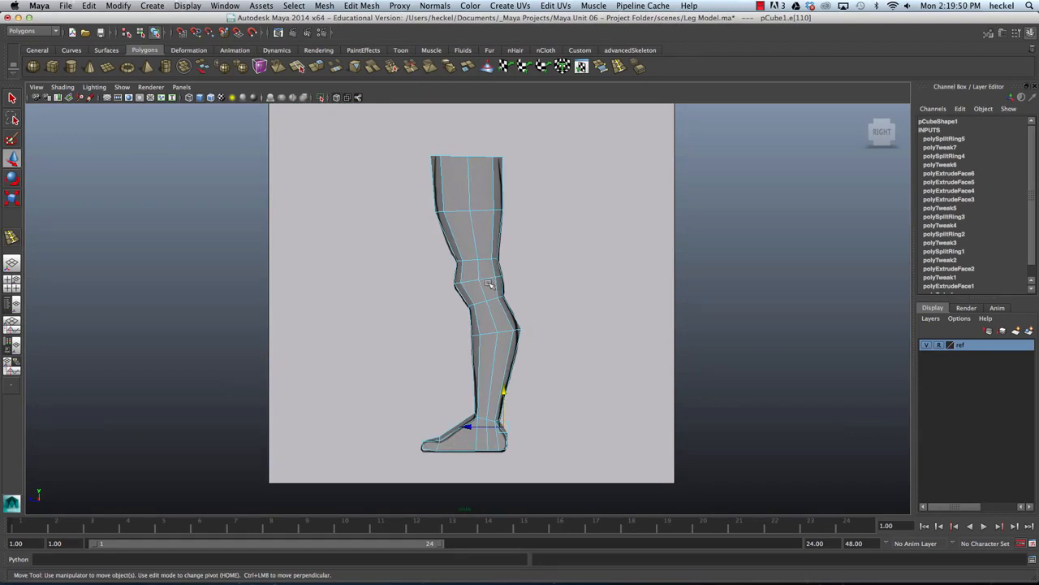
key(space)
key(space)
alt+drag(609, 226, 566, 271)
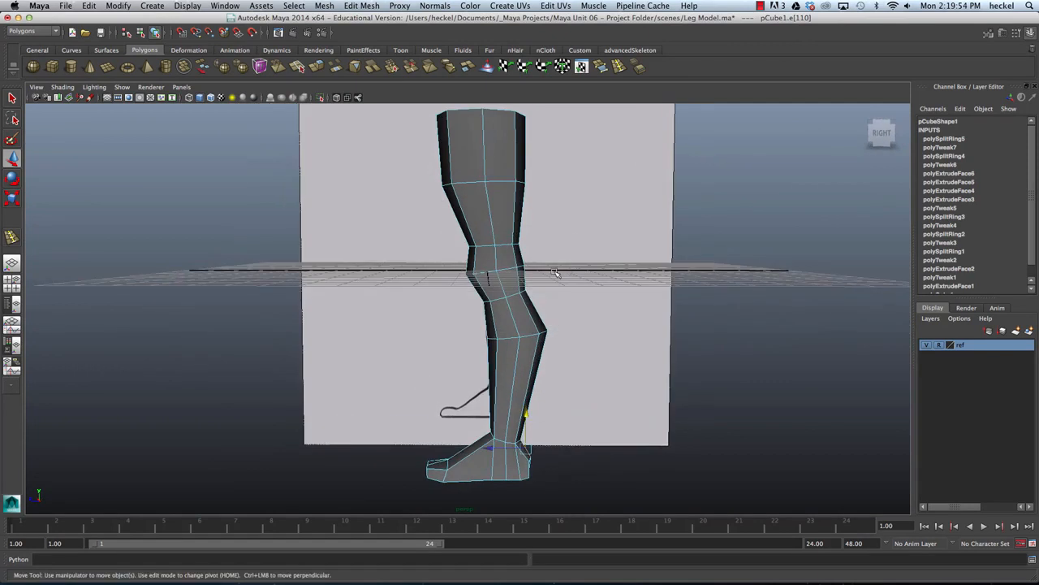
Return the leg to object mode, display its smooth preview and compare it with the reference outline in the side view.
right_drag(497, 278, 534, 267)
key(3)
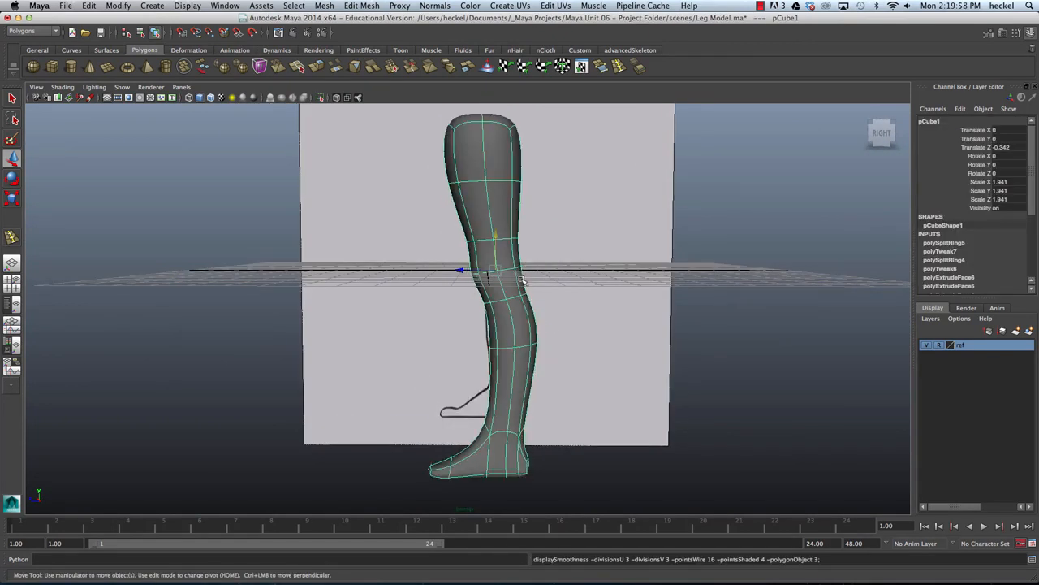
alt+drag(515, 310, 539, 313)
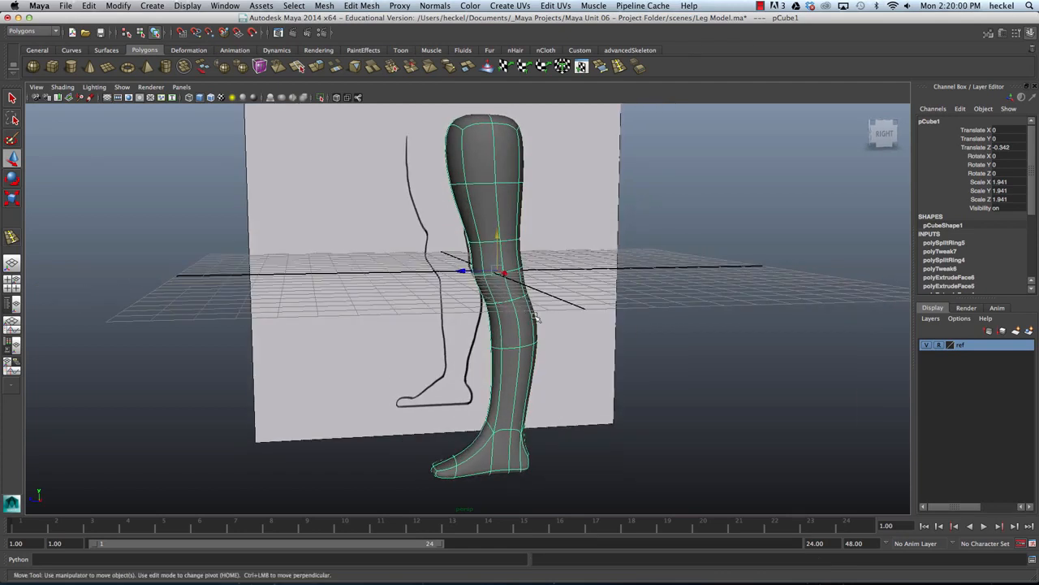
key(space)
key(space)
key(space)
scroll(480, 295, up, 3)
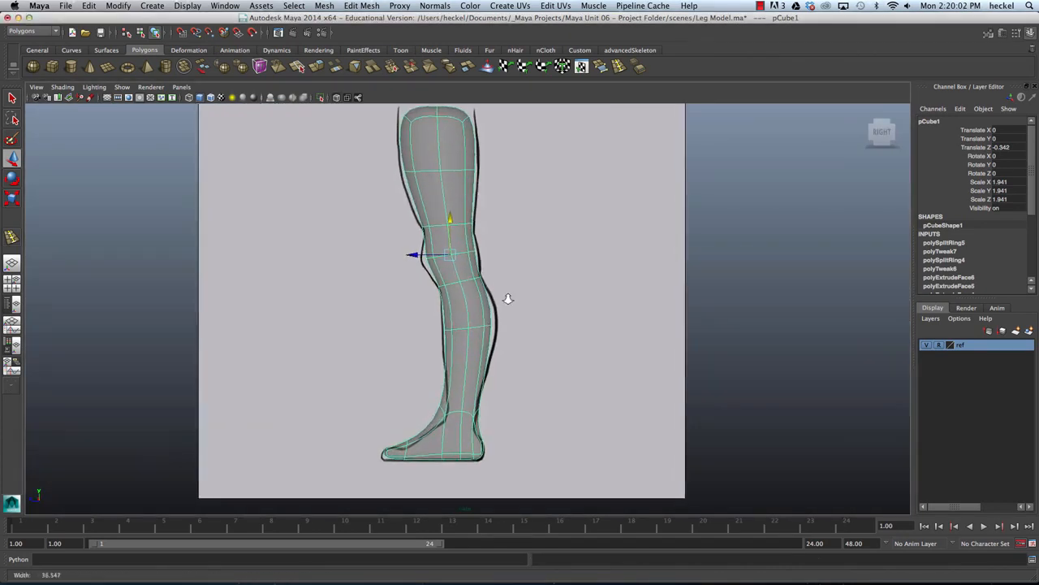
In vertex mode, widen the calf ring along Z and shift it to match the outline in the side view.
right_drag(471, 328, 438, 329)
drag(527, 342, 527, 342)
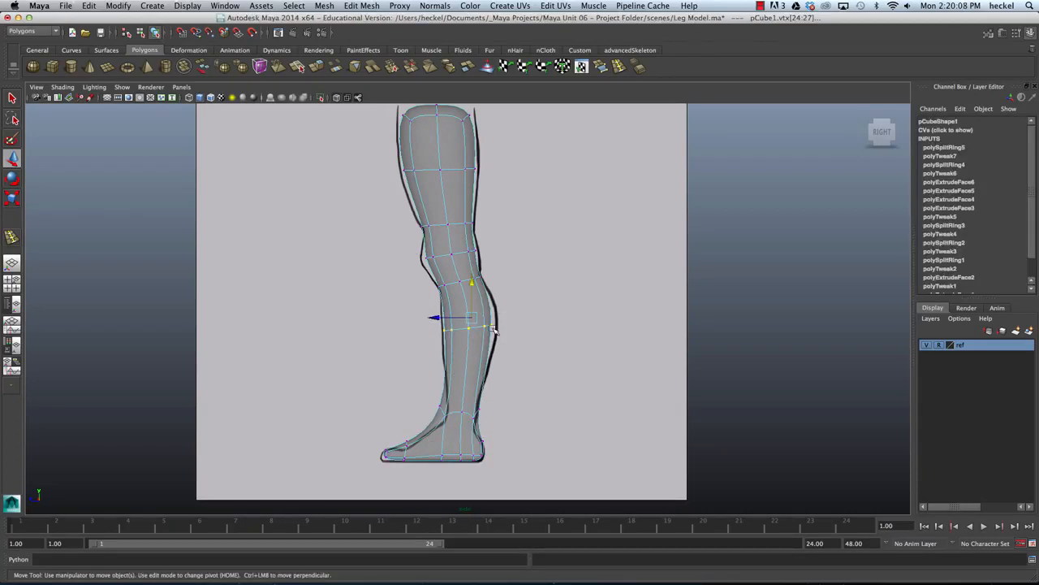
key(r)
drag(471, 317, 451, 317)
key(w)
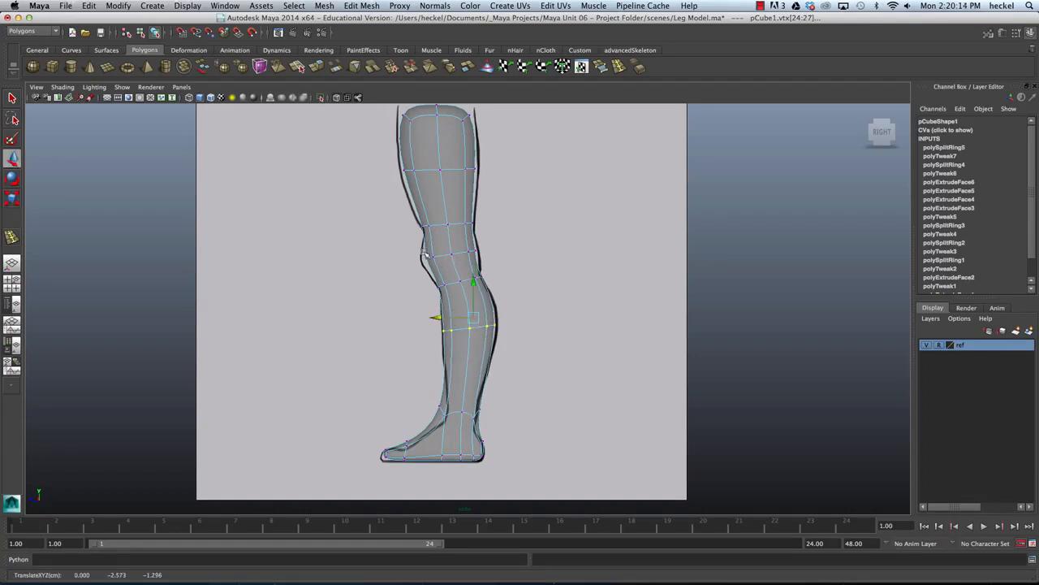
Move the knee vertices out to the reference outline and widen the mid-thigh ring along Z.
mouse_move(417, 248)
mouse_down()
mouse_move(440, 264)
mouse_move(401, 257)
mouse_up()
click(473, 250)
drag(381, 156, 423, 186)
drag(526, 159, 370, 183)
key(r)
drag(484, 170, 491, 173)
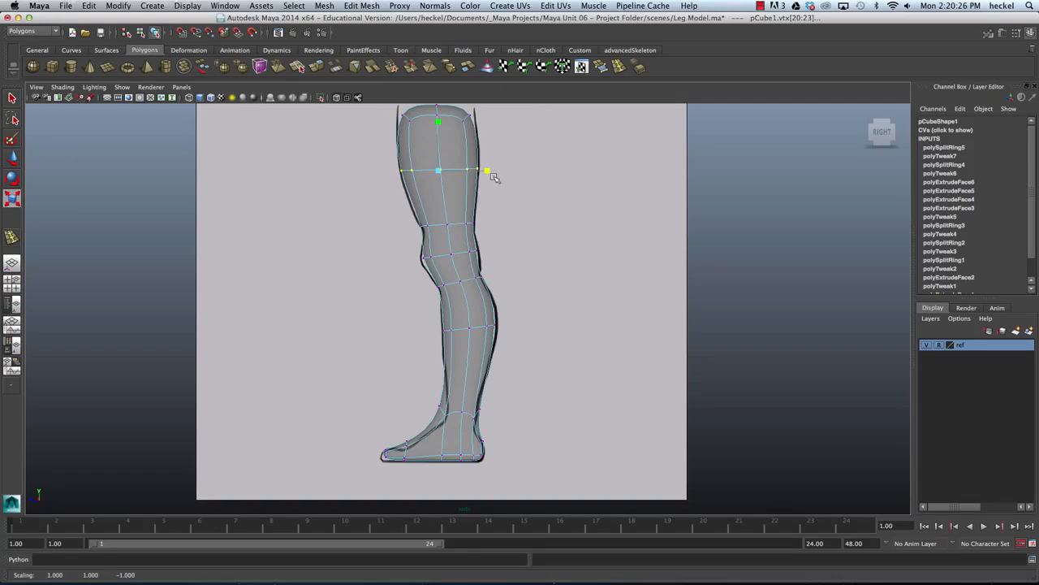
Move the mid-thigh ring slightly down in the side view.
drag(398, 215, 446, 229)
drag(378, 154, 486, 177)
key(w)
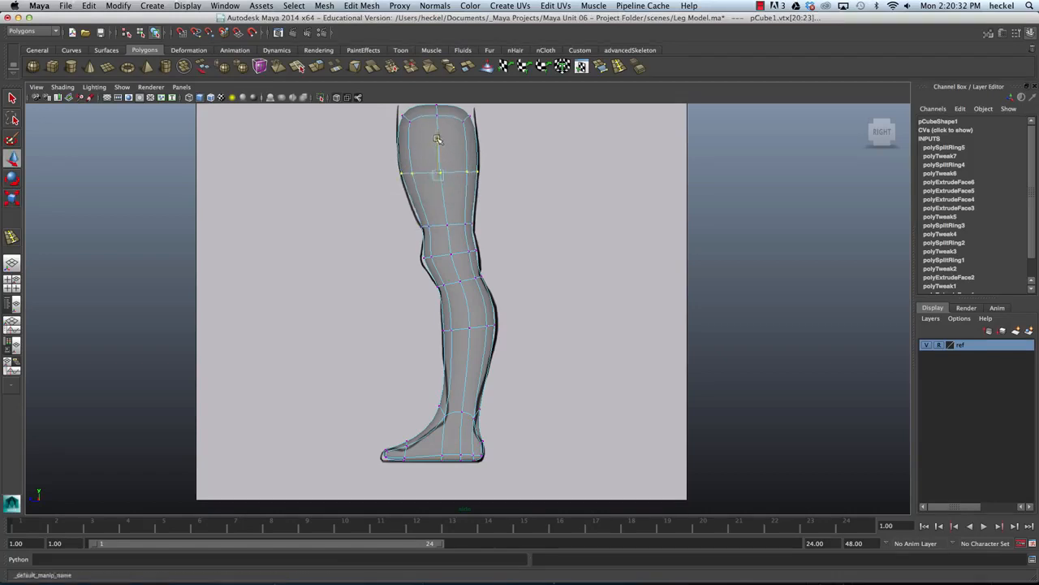
Return the leg to object mode and turn off its smooth preview.
alt+right_drag(537, 161, 517, 175)
alt+middle_drag(518, 175, 518, 158)
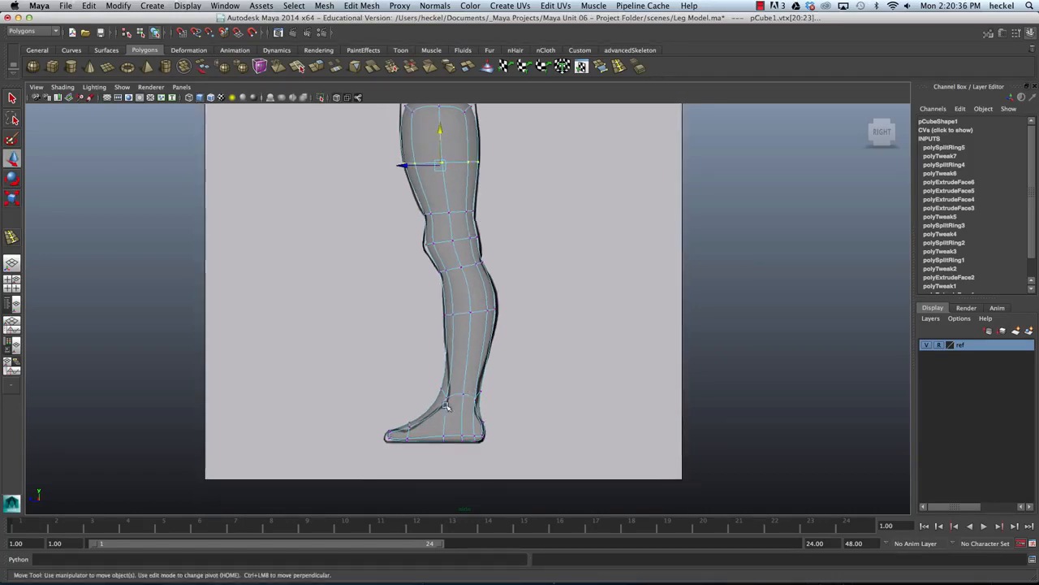
right_drag(461, 351, 499, 331)
click(479, 345)
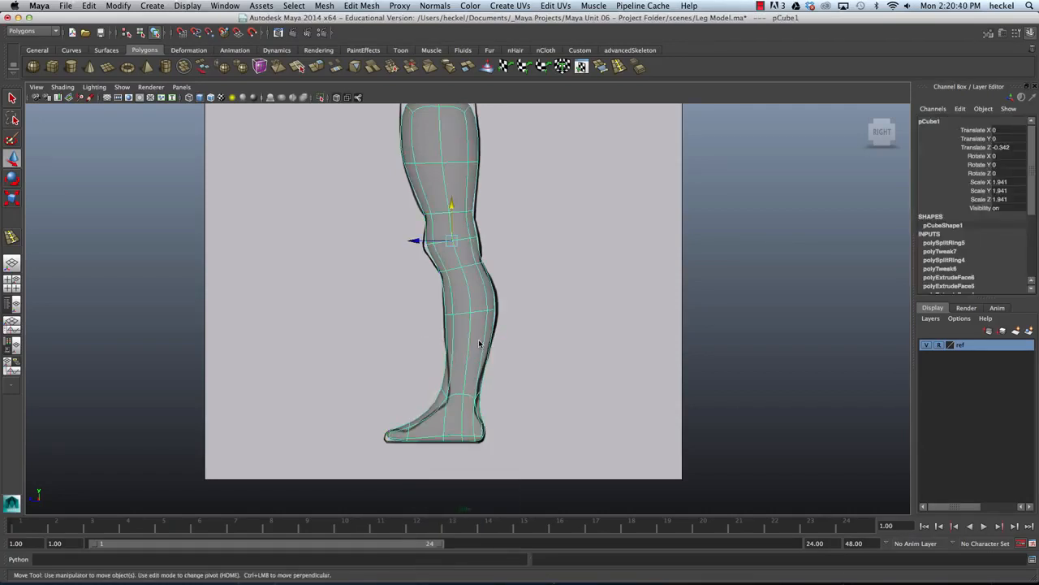
key(q)
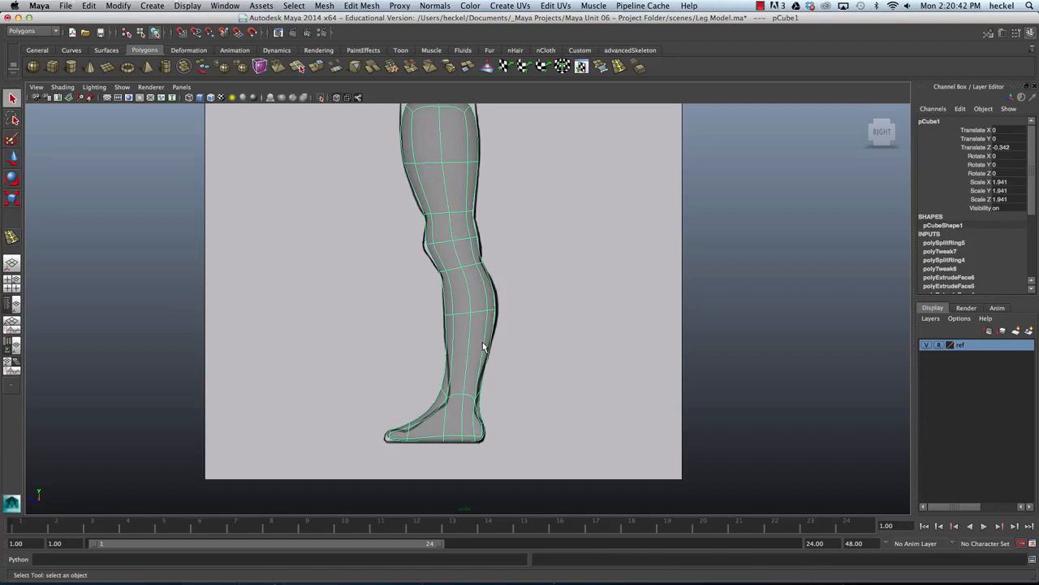
key(1)
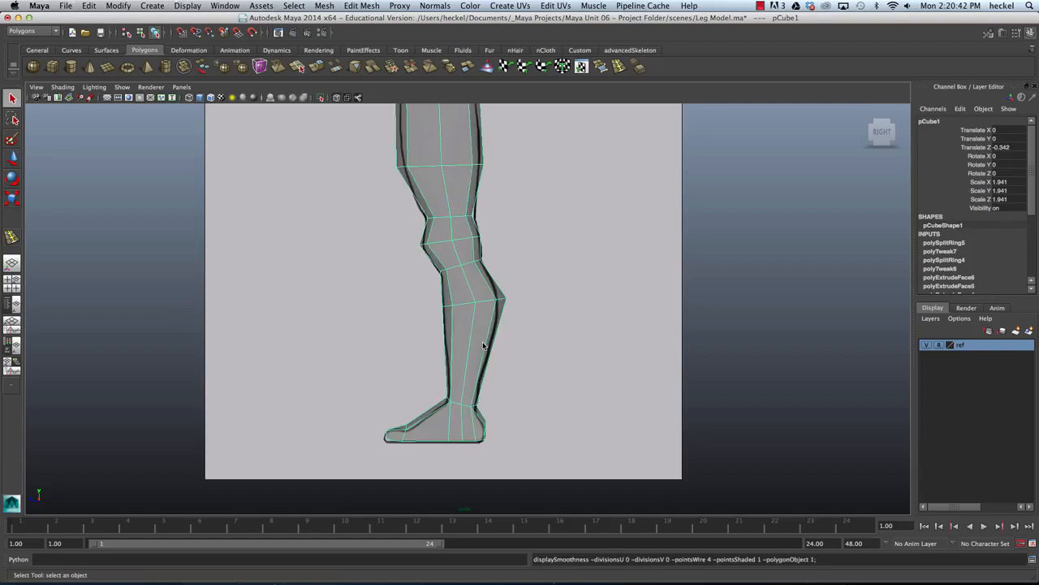
Insert an edge loop just above the ankle, then return to object mode and show the smooth preview.
click(620, 67)
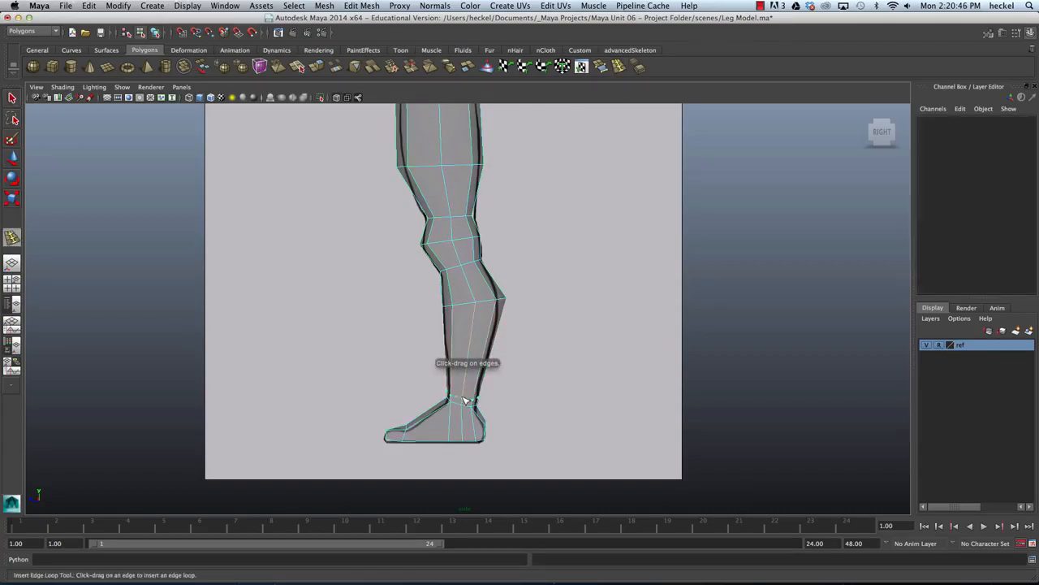
click(465, 400)
key(q)
right_click(488, 344)
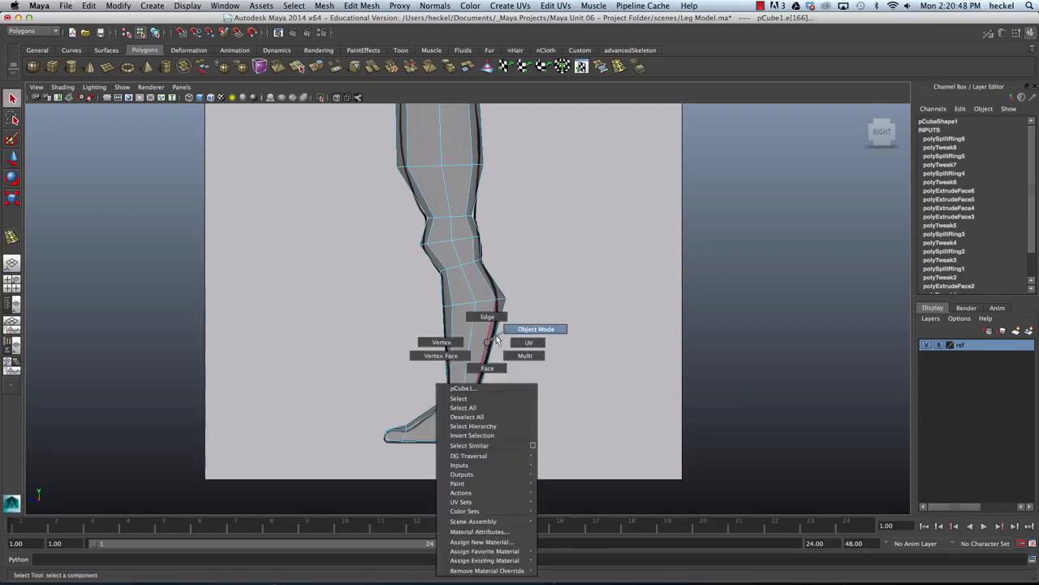
click(479, 339)
key(3)
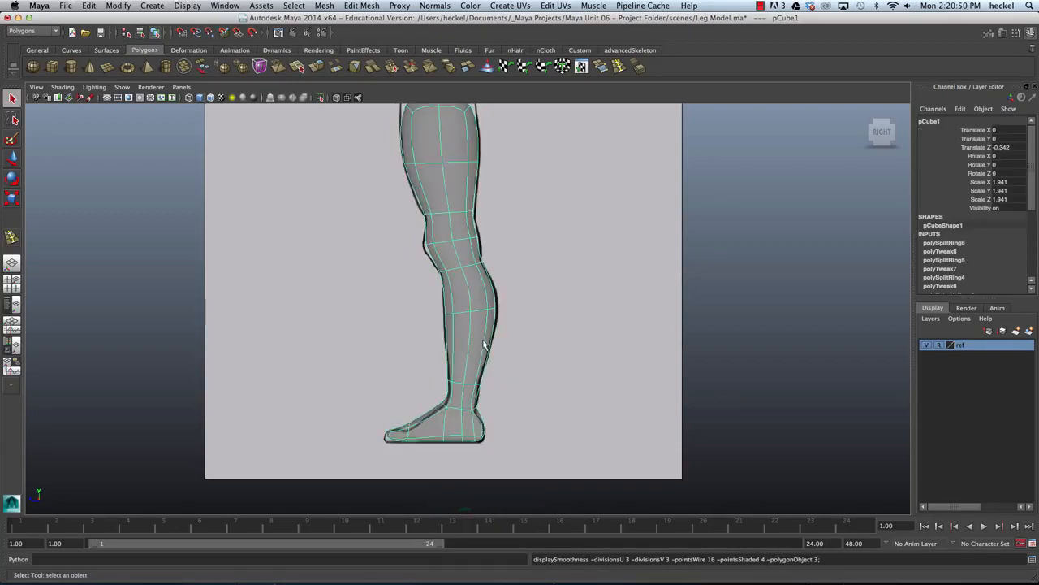
In vertex mode, adjust the vertices on top of the forefoot and toe tip toward the outline in the side view.
alt+right_drag(439, 413, 551, 410)
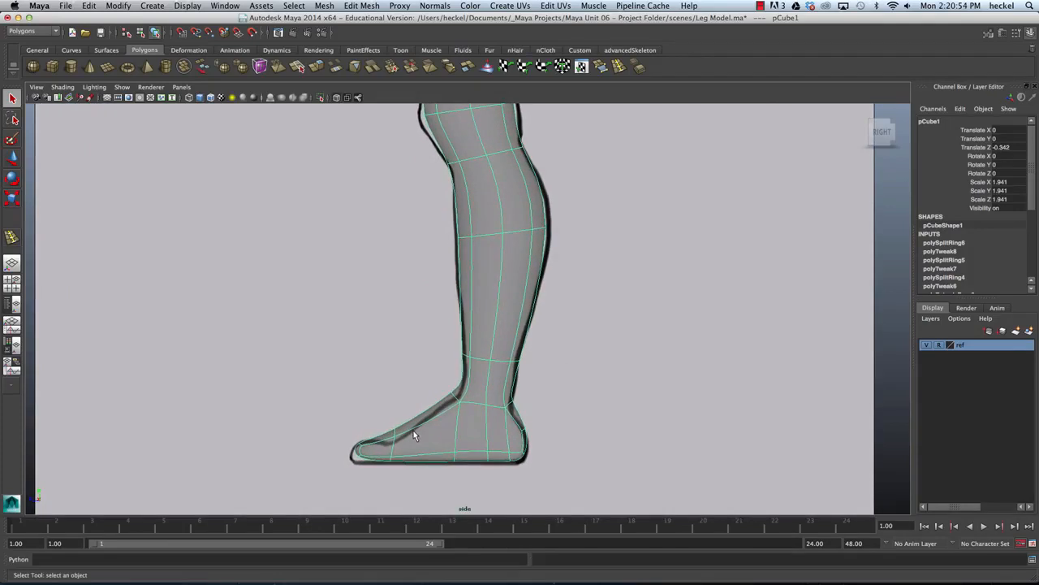
right_drag(398, 439, 358, 355)
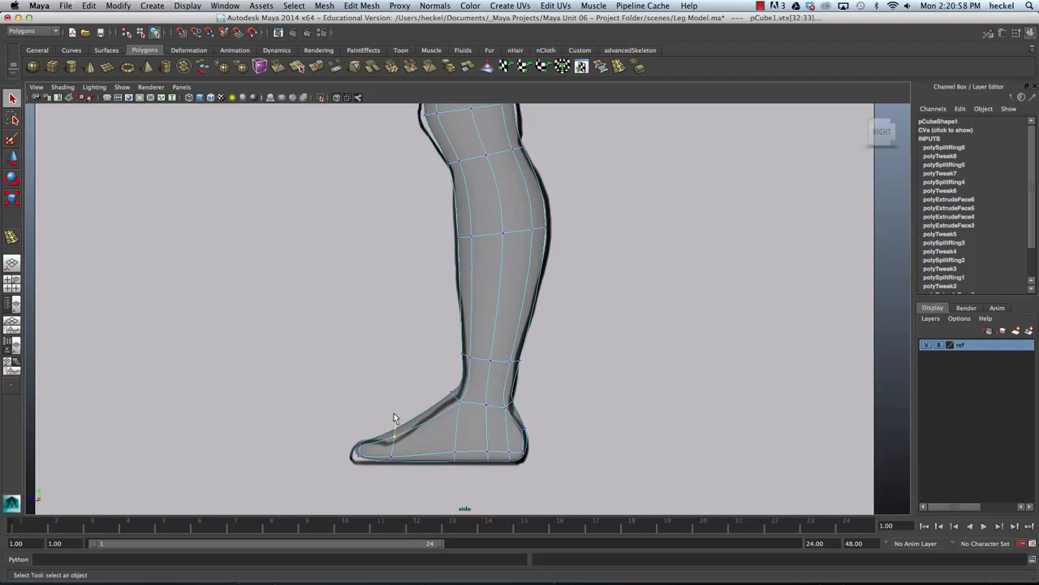
key(w)
mouse_move(348, 431)
mouse_down()
mouse_move(372, 450)
mouse_move(355, 416)
mouse_up()
alt+right_drag(372, 442, 445, 464)
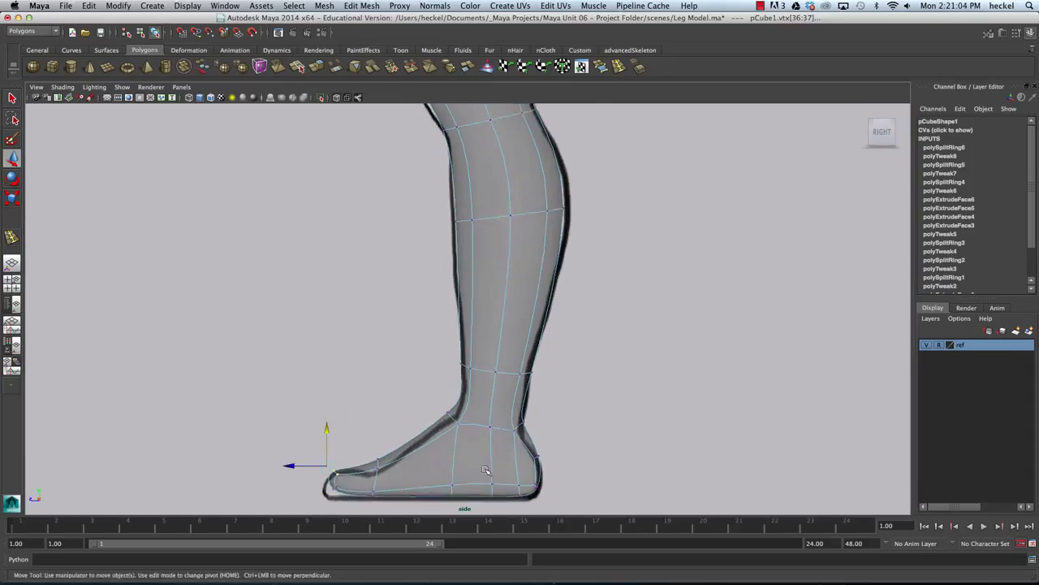
alt+middle_drag(391, 486, 429, 439)
Raise the upper toe-tip vertices toward the reference and shift the vertices at the front of the ankle.
drag(360, 434, 422, 434)
click(371, 444)
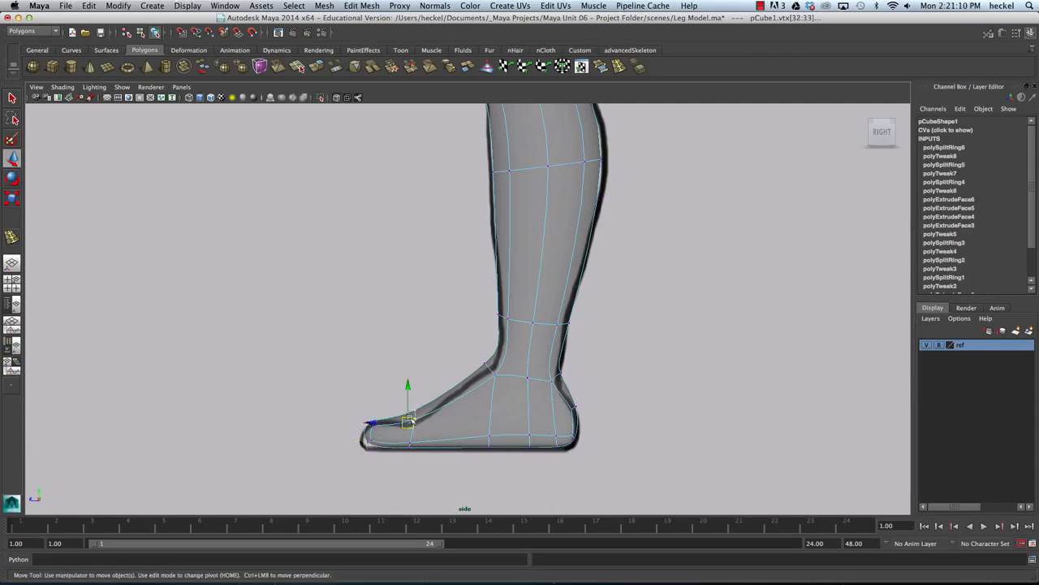
mouse_move(364, 406)
mouse_down()
mouse_move(373, 434)
mouse_move(377, 416)
mouse_up()
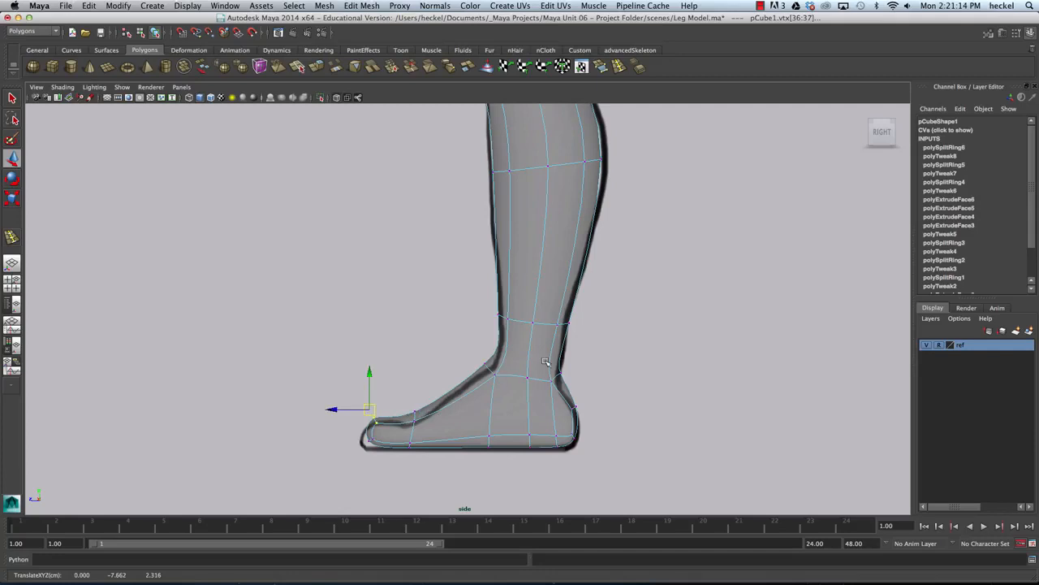
drag(468, 356, 504, 362)
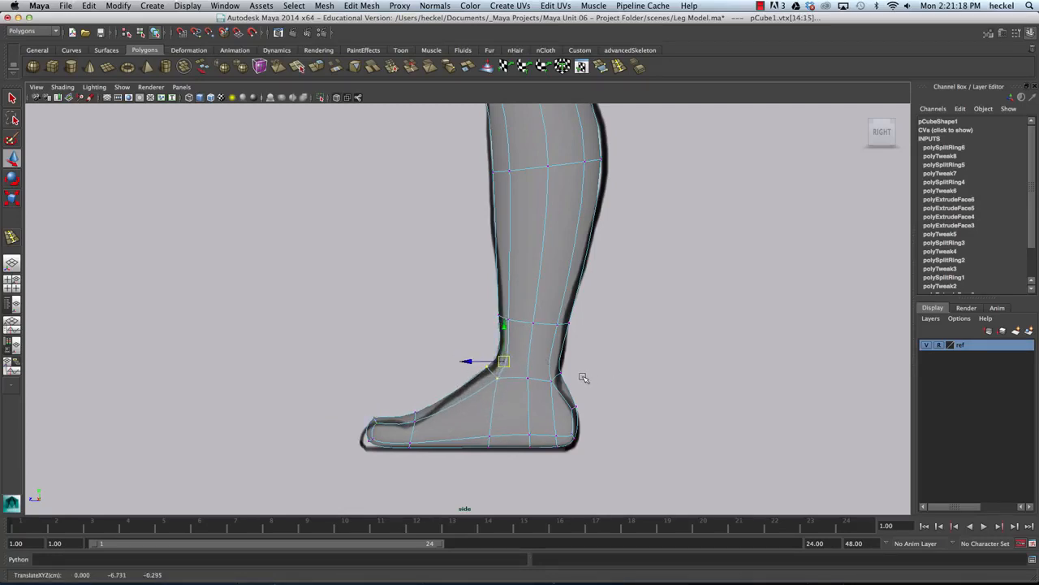
In the front view, select the vertex ring just above the ankle and scale it down slightly.
key(space)
key(space)
alt+drag(608, 262, 638, 290)
key(space)
key(space)
alt+middle_drag(458, 443, 467, 361)
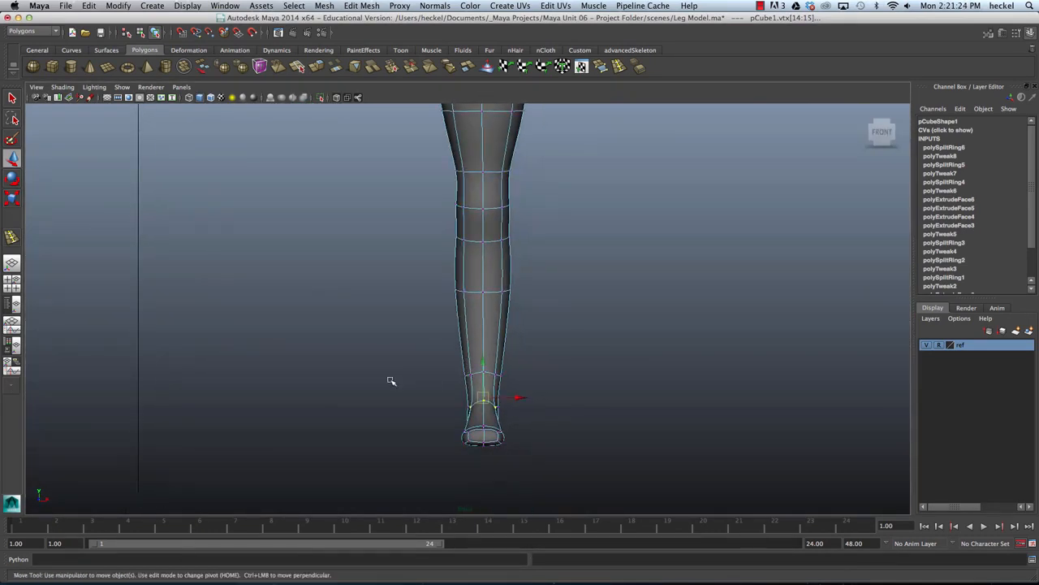
alt+right_drag(391, 381, 510, 389)
drag(447, 372, 554, 413)
key(r)
drag(486, 404, 479, 405)
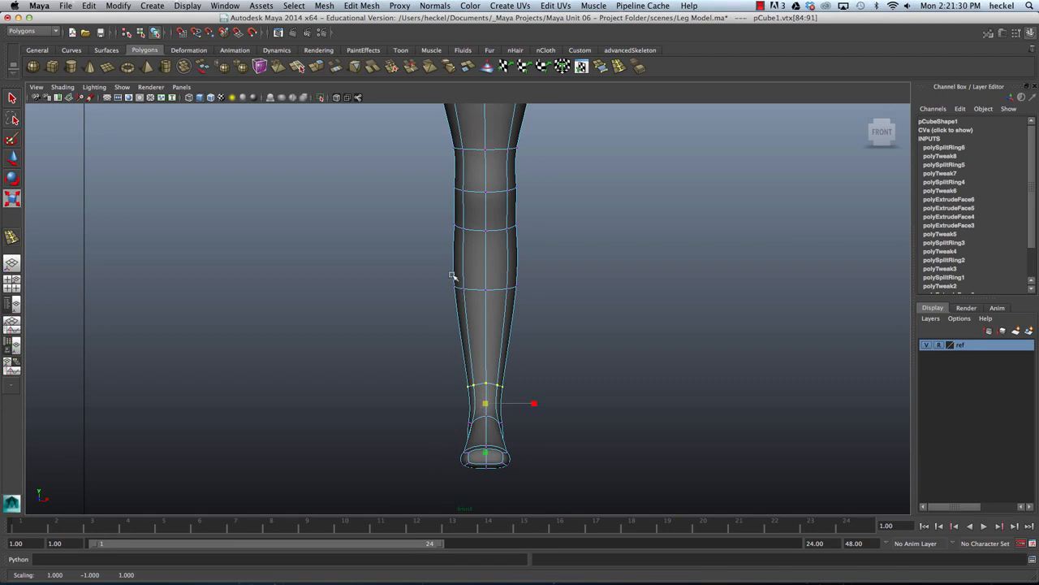
Scale the calf ring up slightly in the front view and move it a little higher in the side view.
drag(441, 269, 588, 313)
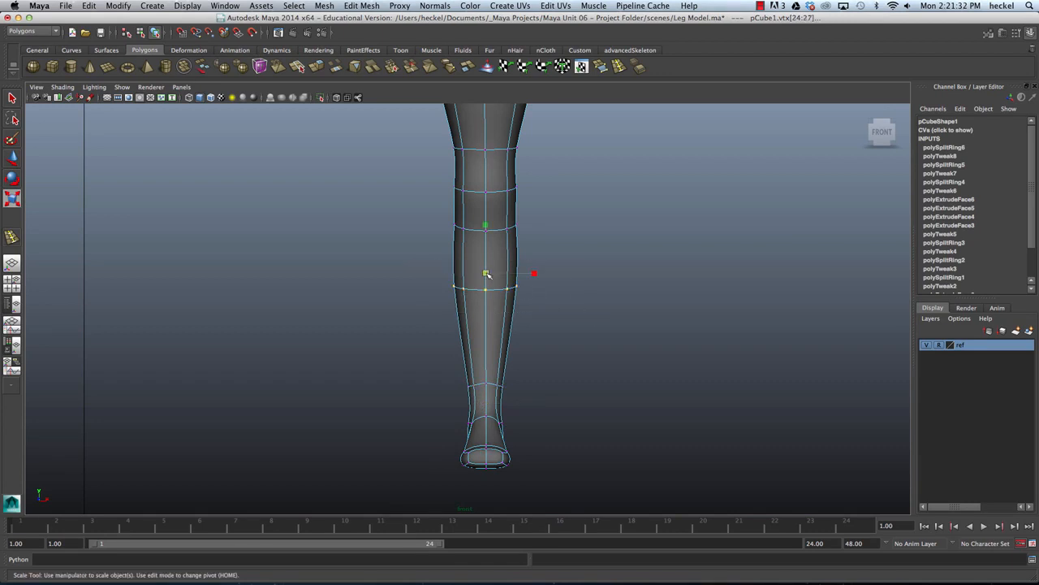
drag(487, 274, 490, 273)
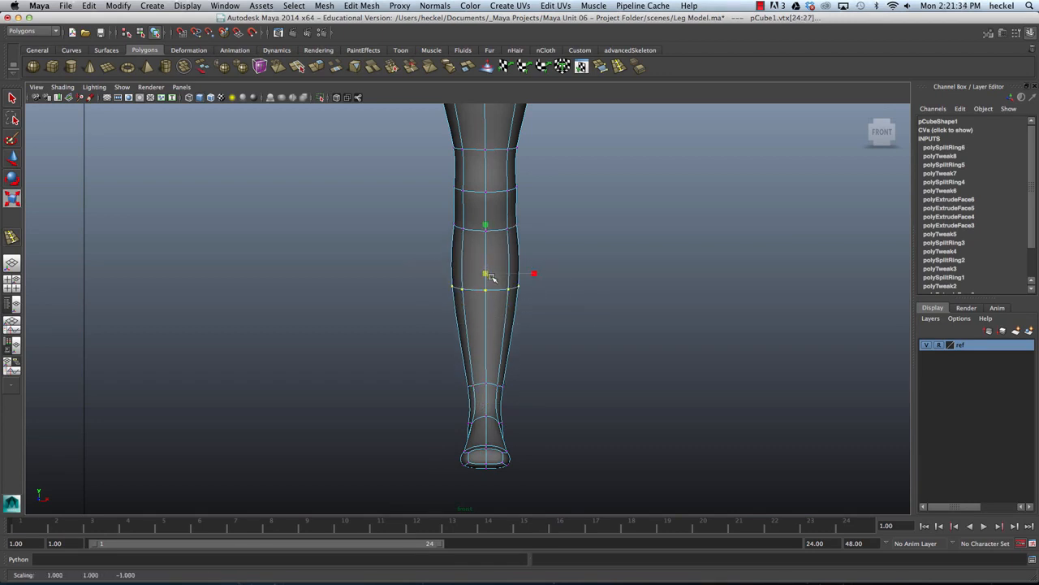
key(space)
key(space)
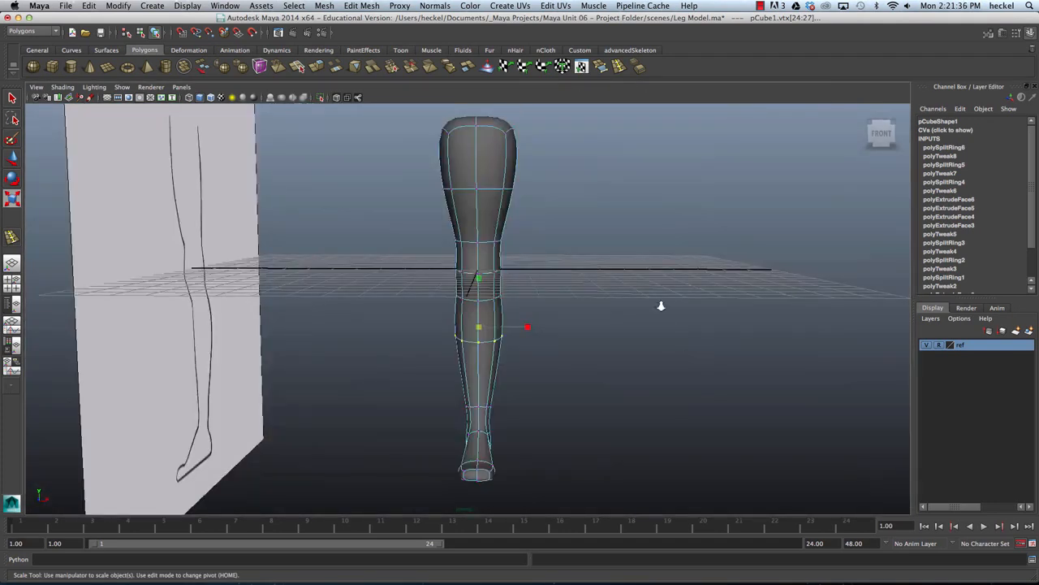
key(space)
key(space)
alt+right_drag(722, 362, 583, 297)
alt+middle_drag(583, 294, 587, 316)
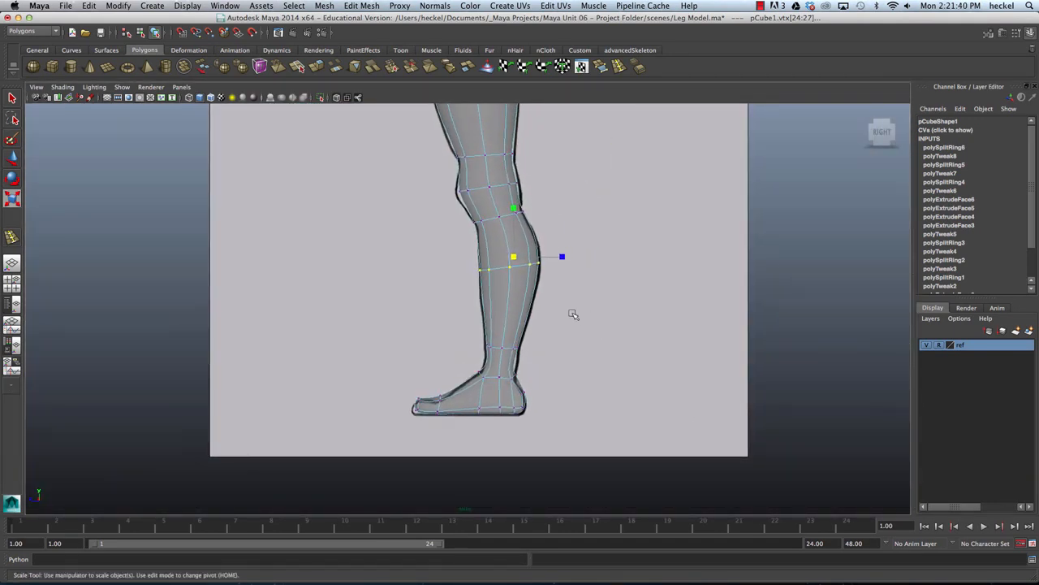
key(w)
drag(515, 238, 514, 227)
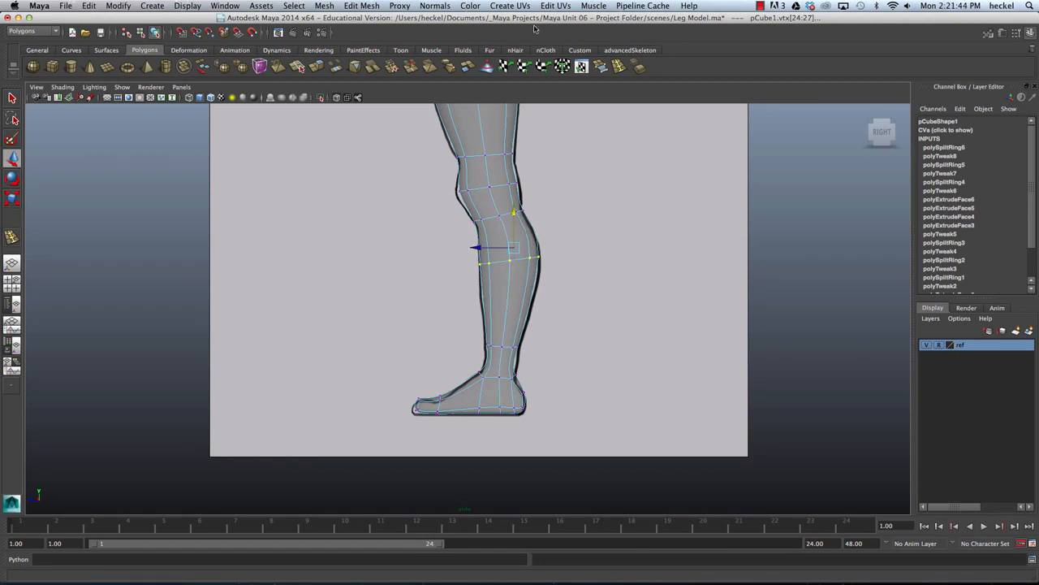
Insert an edge loop across the lower calf of the unsmoothed mesh and scale it up in the front view.
click(619, 66)
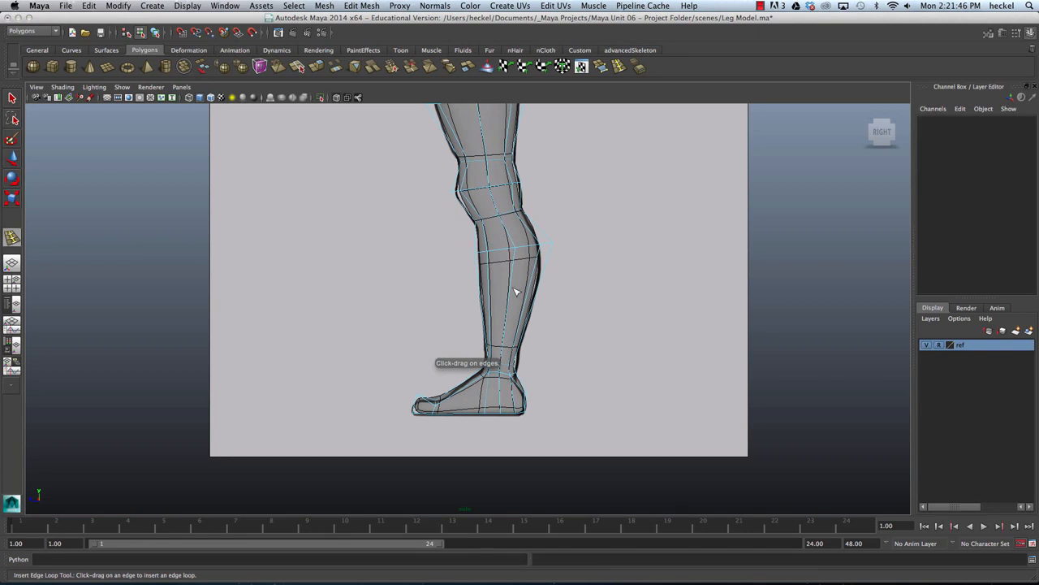
key(1)
drag(508, 285, 513, 298)
key(space)
key(space)
key(r)
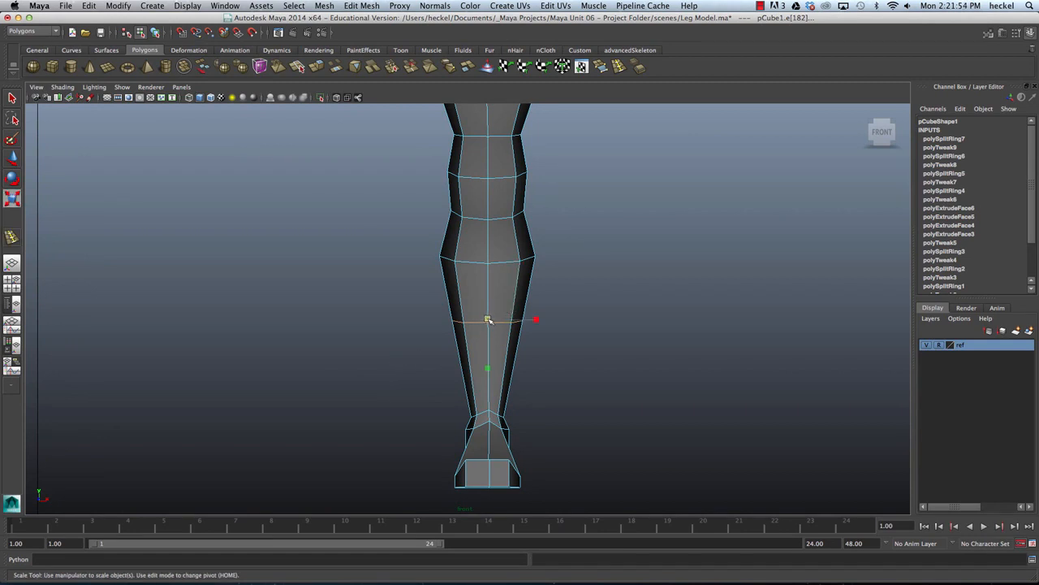
drag(487, 319, 509, 321)
In the side view, move the vertices at the front of the calf ring along Z.
key(space)
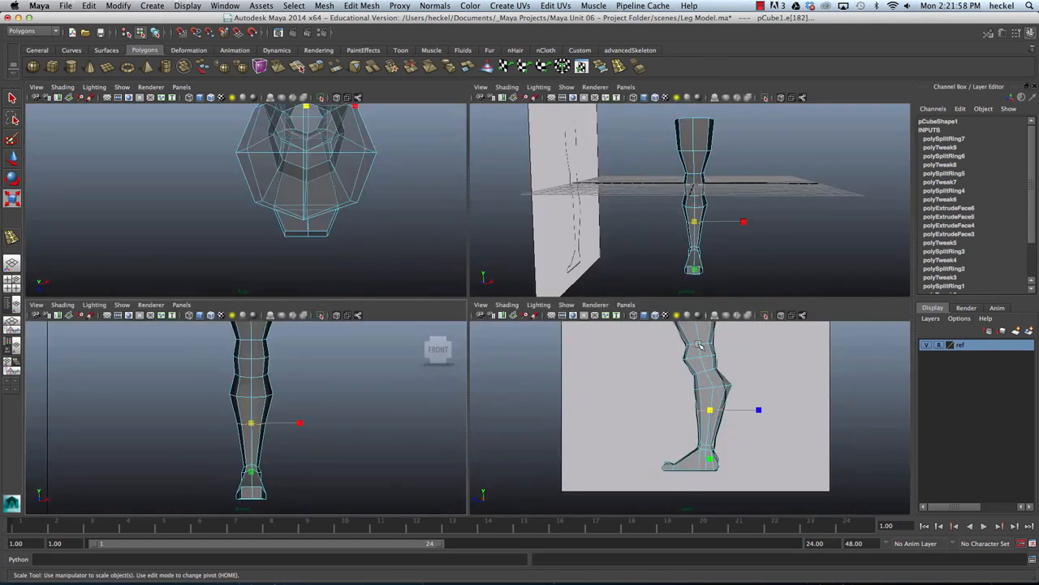
key(space)
alt+right_drag(571, 347, 666, 352)
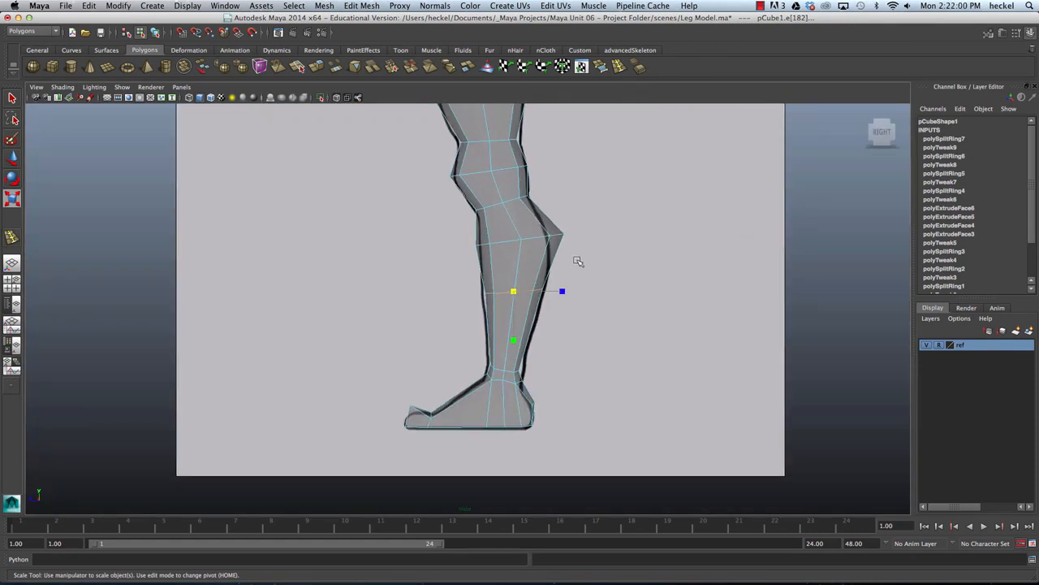
alt+right_drag(641, 272, 584, 261)
scroll(583, 261, up, 3)
right_drag(490, 270, 457, 271)
drag(465, 260, 501, 284)
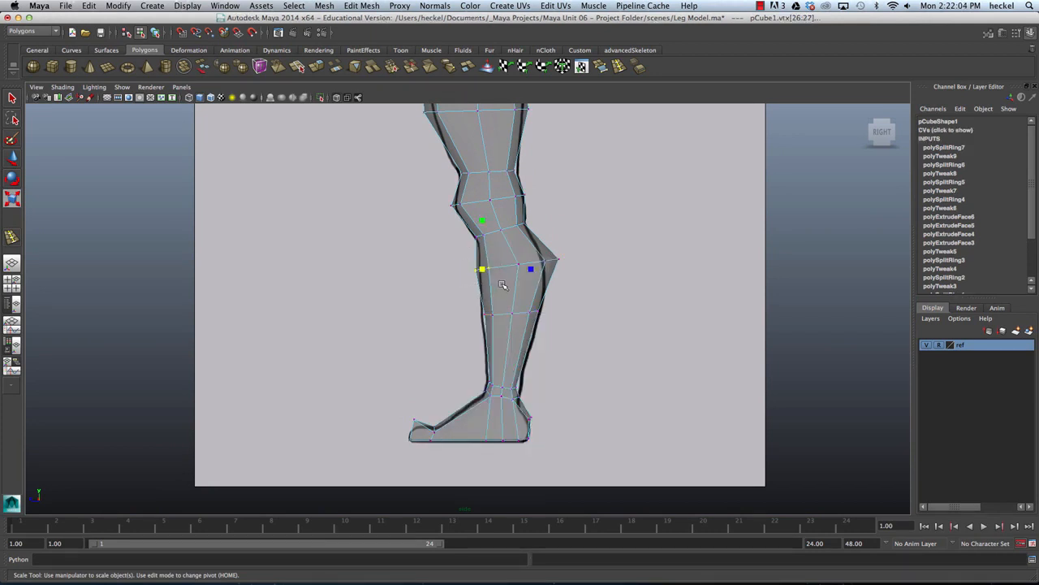
key(w)
scroll(608, 283, down, 4)
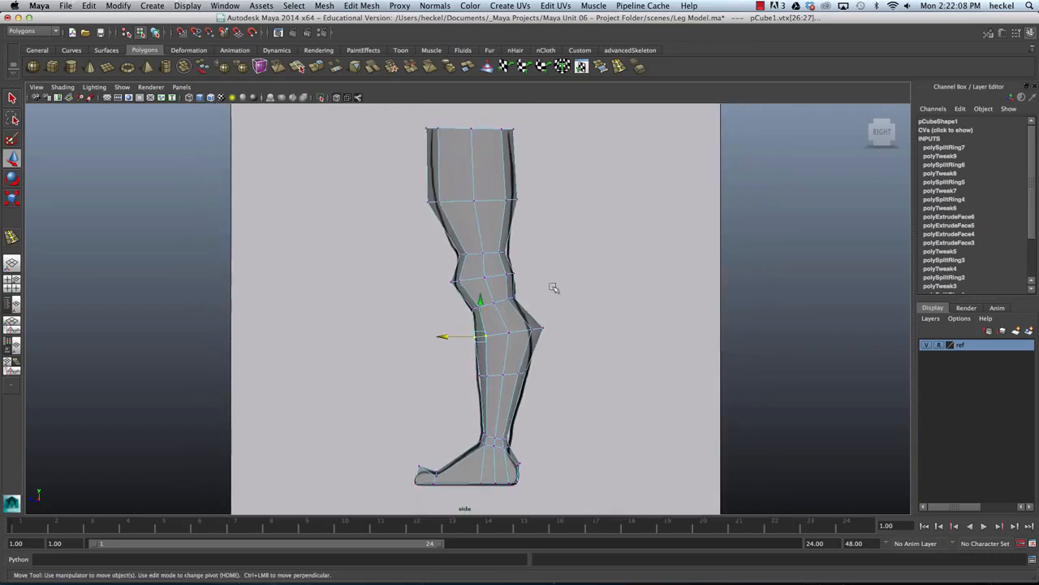
Return to object mode, display the smoothed leg and compare it with the side-view reference outline.
right_drag(484, 247, 530, 237)
click(498, 246)
key(3)
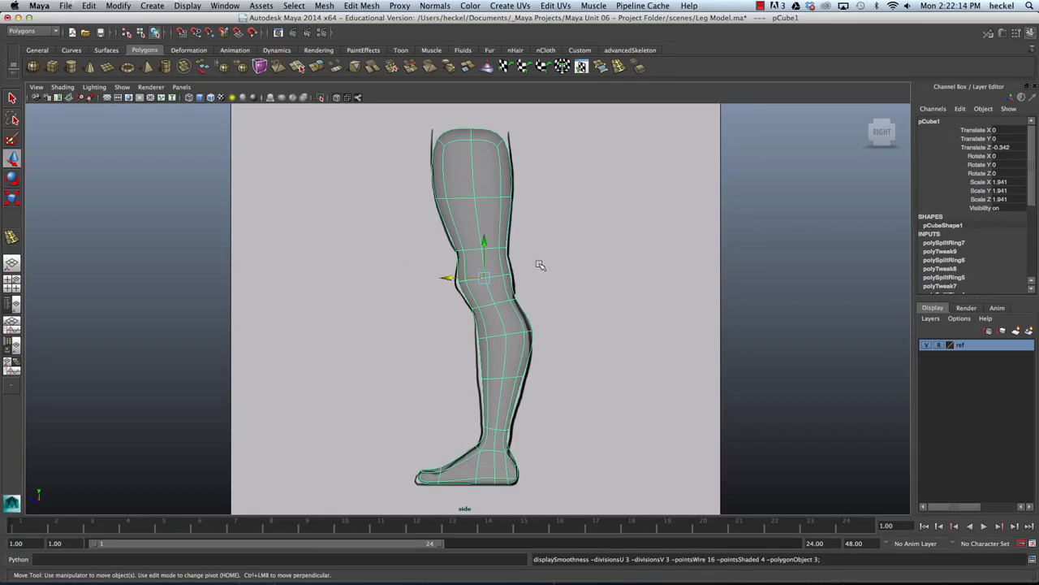
scroll(495, 359, up, 2)
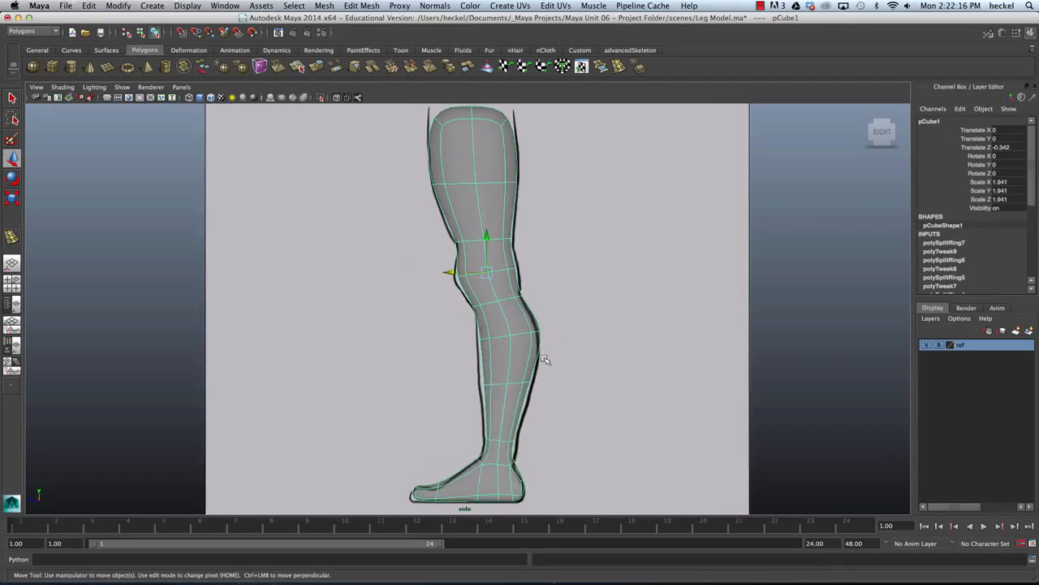
In vertex mode, shift the rear vertices of the calf ring and the loop below it along Z to the outline.
right_drag(519, 381, 529, 384)
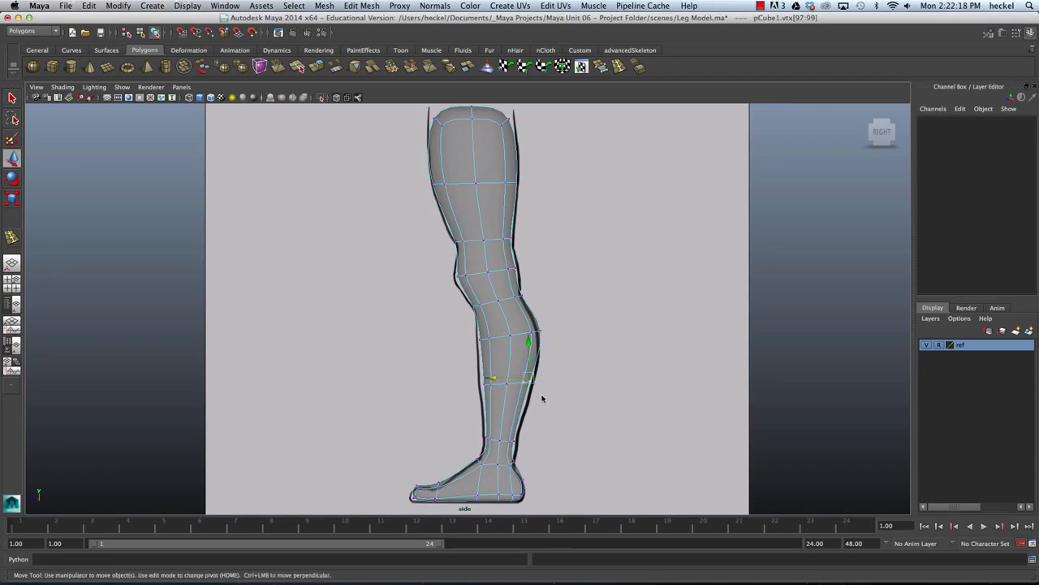
drag(538, 395, 481, 370)
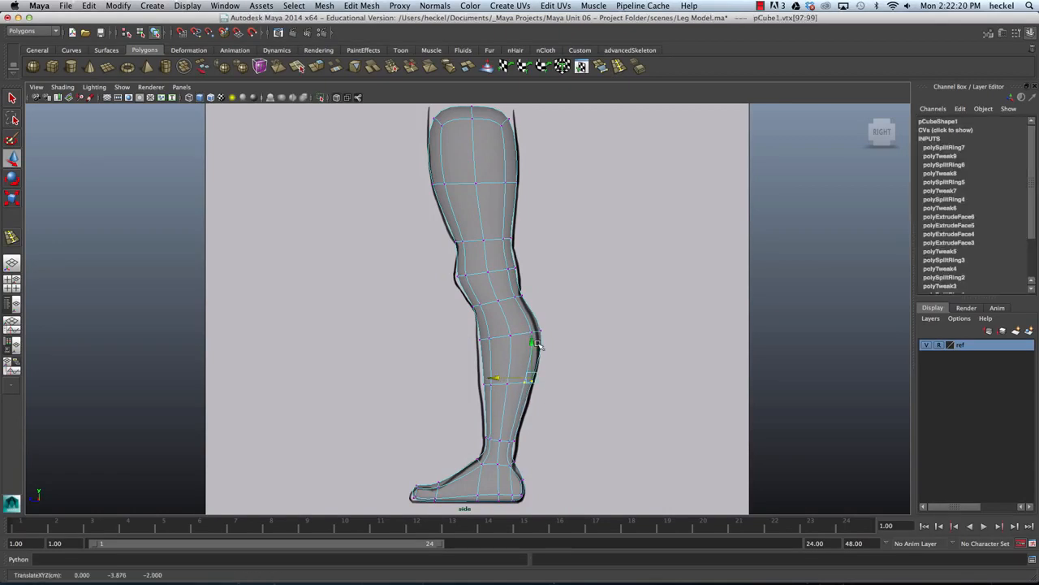
mouse_move(527, 323)
mouse_down()
mouse_move(555, 341)
mouse_move(521, 328)
mouse_up()
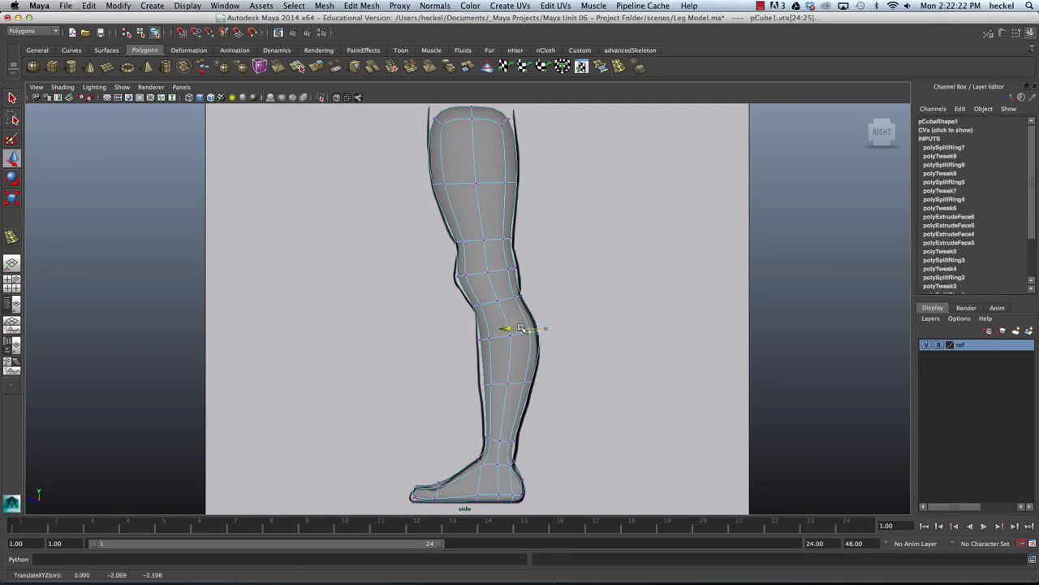
mouse_move(526, 372)
mouse_down()
mouse_move(539, 392)
mouse_move(509, 380)
mouse_up()
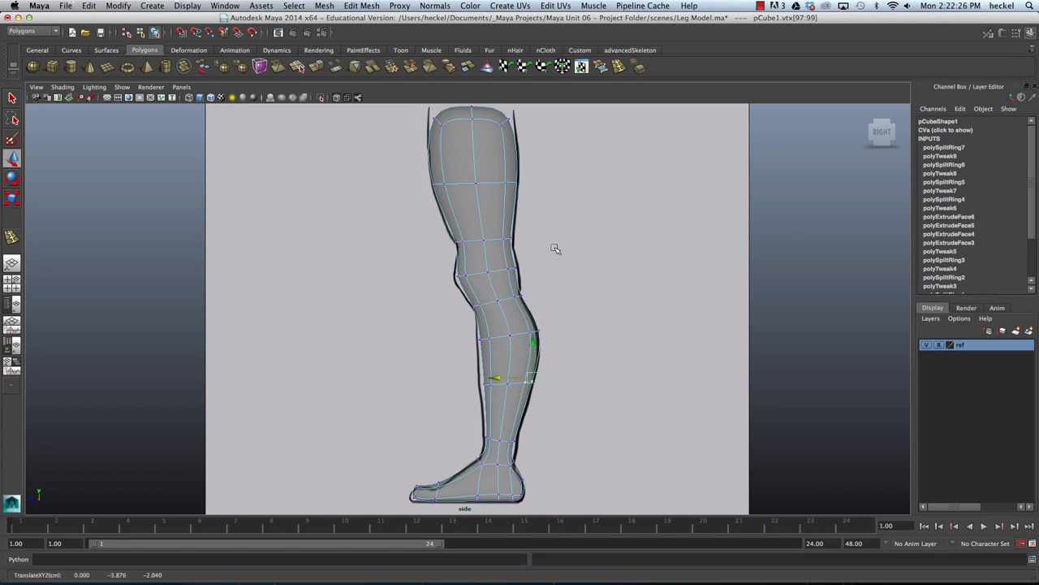
Examine the smoothed leg and the back of its calf in the perspective view.
alt+middle_drag(556, 248, 557, 269)
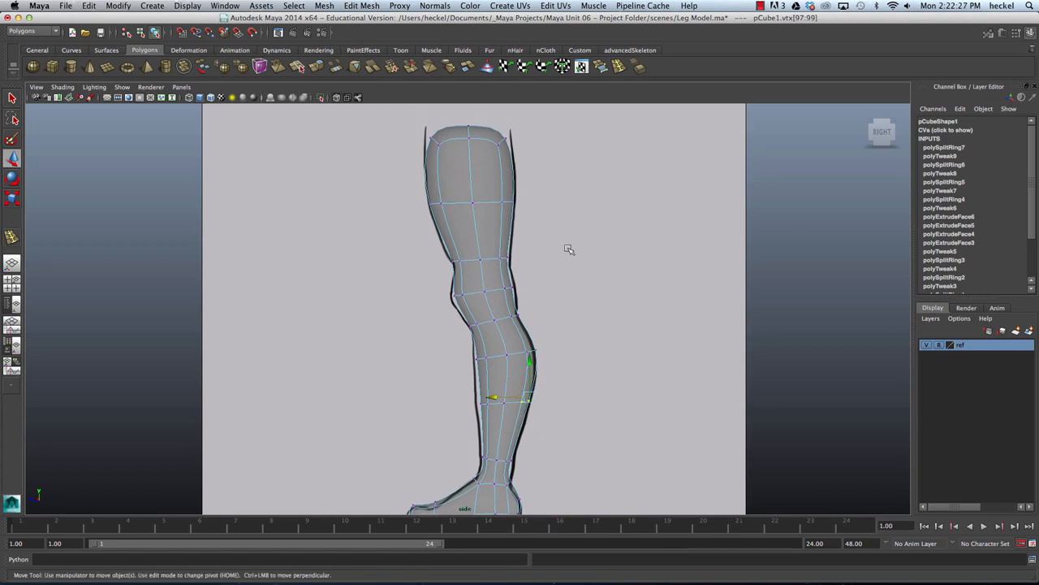
key(space)
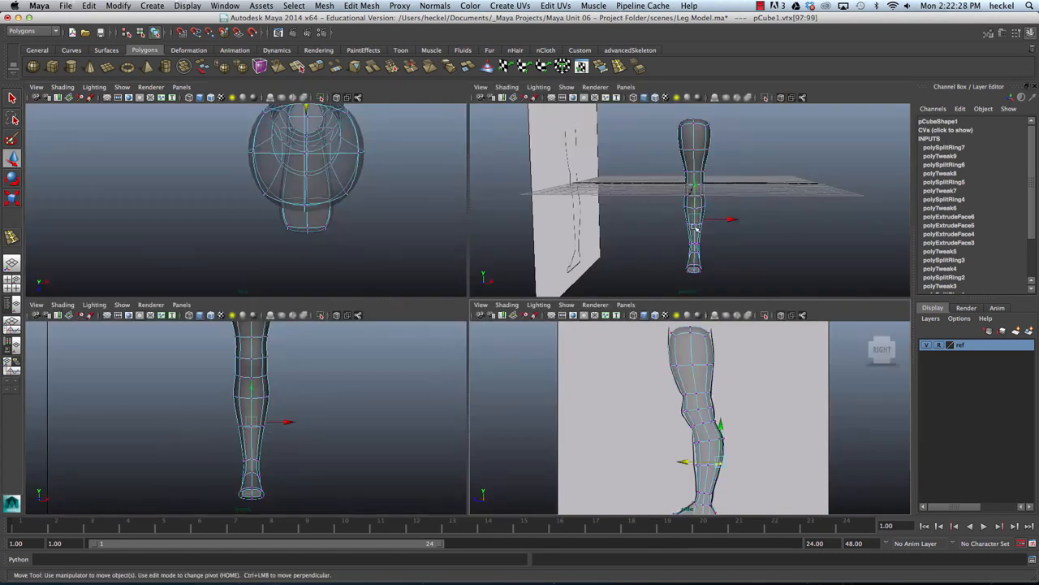
key(space)
alt+drag(645, 255, 561, 264)
scroll(561, 264, up, 5)
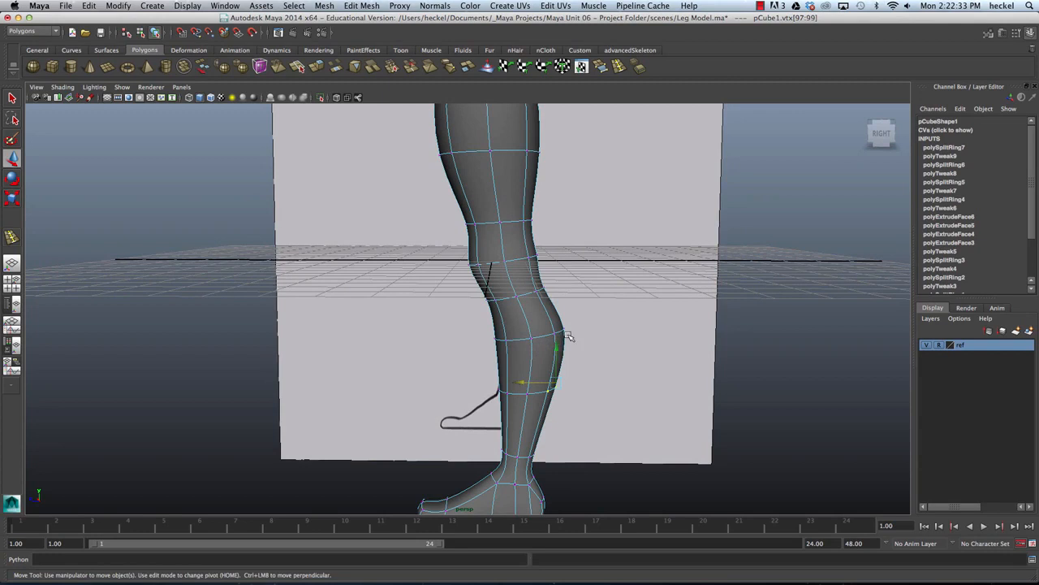
In the side view, select the vertices of the two calf rings and shift them slightly along Z.
mouse_move(569, 336)
alt+mouse_down()
mouse_move(592, 332)
mouse_move(578, 341)
alt+mouse_up()
key(space)
key(space)
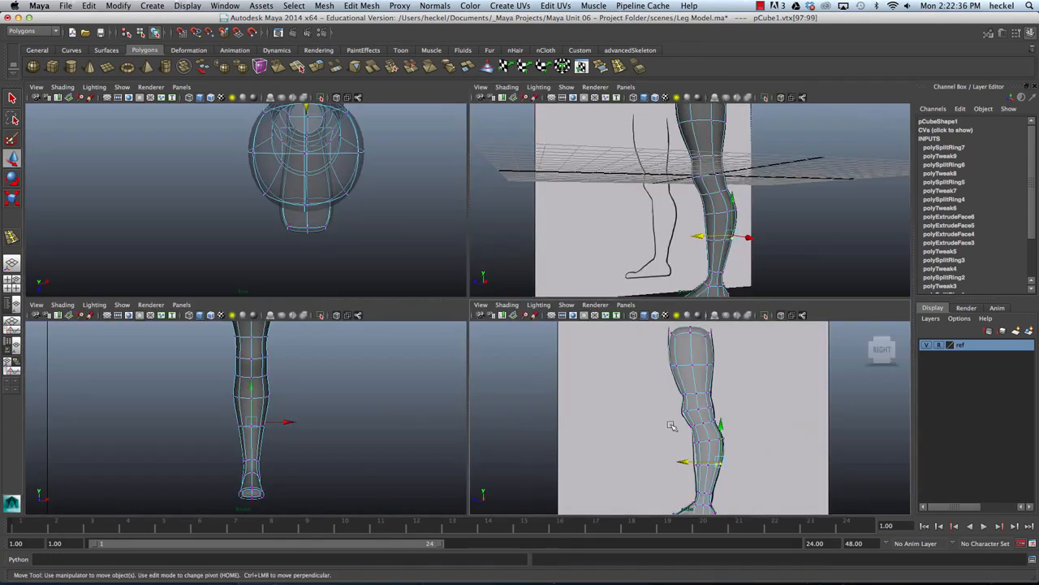
scroll(506, 360, up, 5)
drag(421, 269, 552, 374)
drag(453, 315, 450, 315)
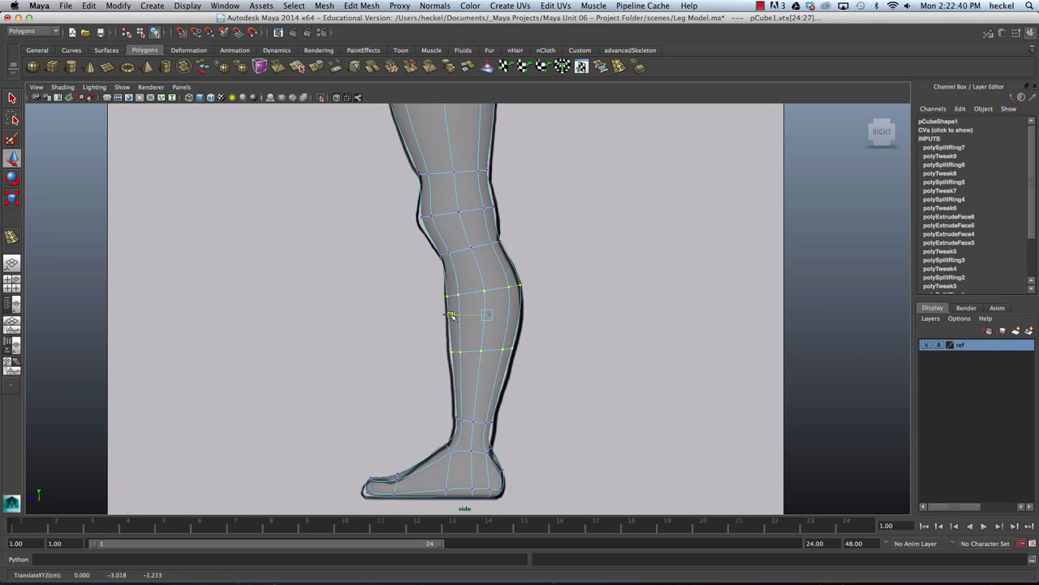
Move the rear vertices of the upper calf ring forward along Z and nudge the vertices around the knee.
mouse_move(498, 269)
mouse_down()
mouse_move(516, 293)
mouse_move(492, 282)
mouse_up()
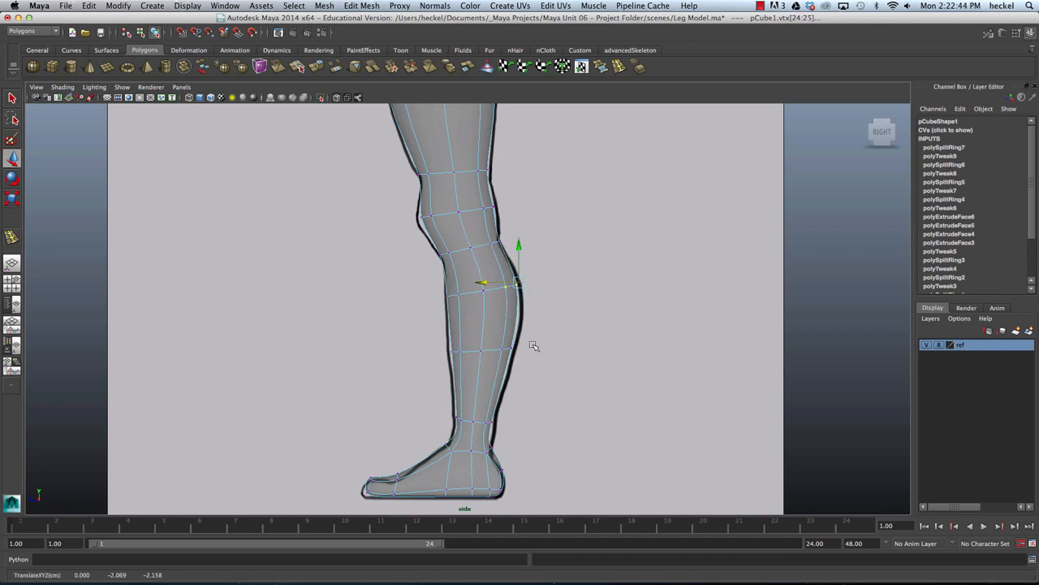
mouse_move(481, 233)
mouse_down()
mouse_move(507, 254)
mouse_move(473, 242)
mouse_up()
drag(471, 198, 497, 217)
click(585, 227)
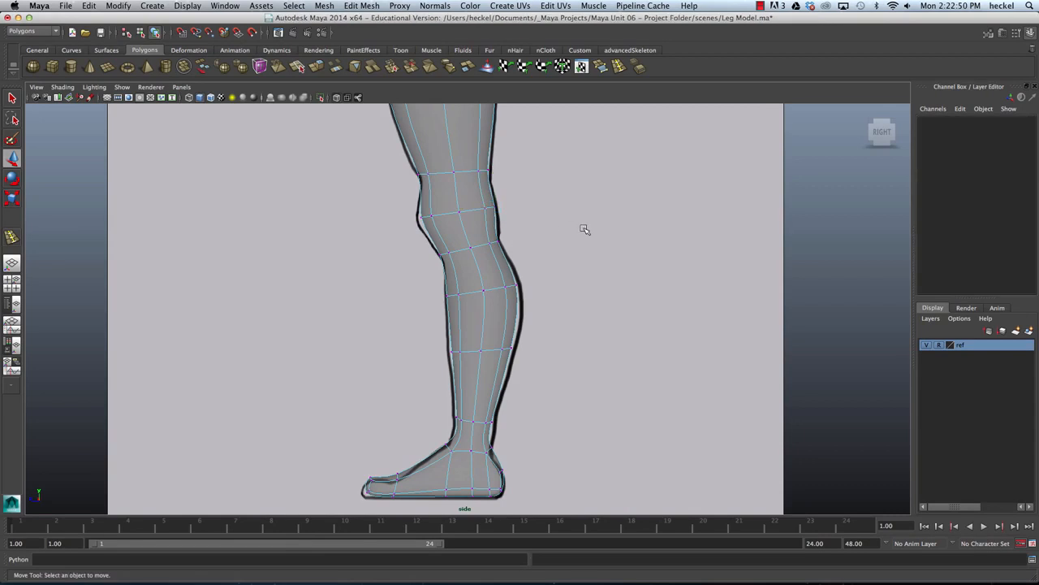
Return to object mode and examine the smoothed leg in the perspective view.
key(space)
key(space)
mouse_move(562, 246)
alt+mouse_down()
mouse_move(619, 249)
mouse_move(443, 253)
mouse_move(569, 259)
mouse_move(538, 262)
mouse_move(559, 264)
alt+mouse_up()
right_drag(490, 223, 518, 213)
click(499, 219)
alt+drag(621, 271, 581, 284)
click(556, 282)
Compare the leg's silhouette in the front view with its shape in the side view.
key(space)
key(space)
alt+right_drag(518, 375, 533, 232)
alt+middle_drag(533, 232, 513, 292)
alt+right_drag(513, 292, 472, 299)
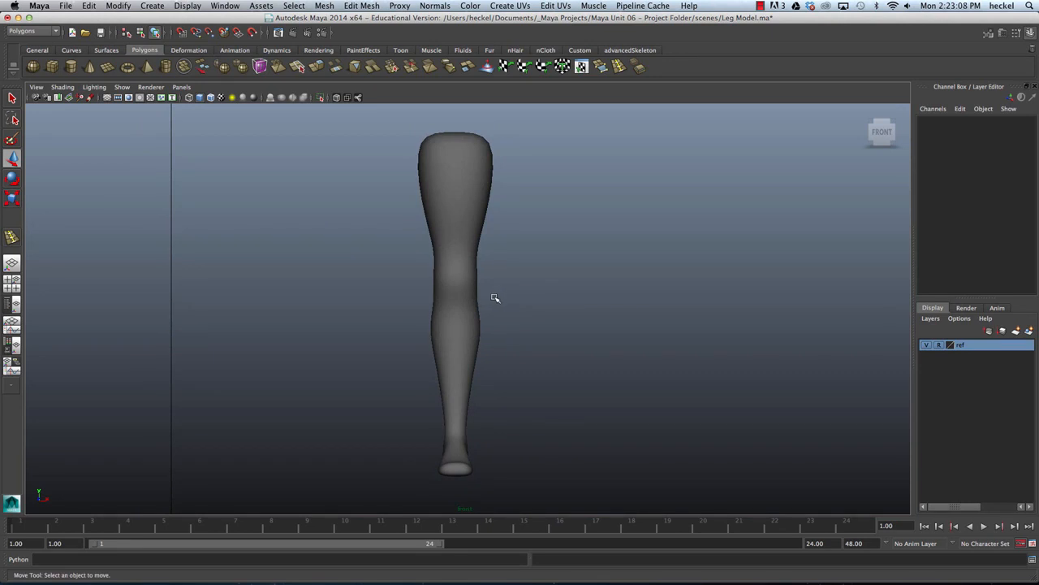
key(space)
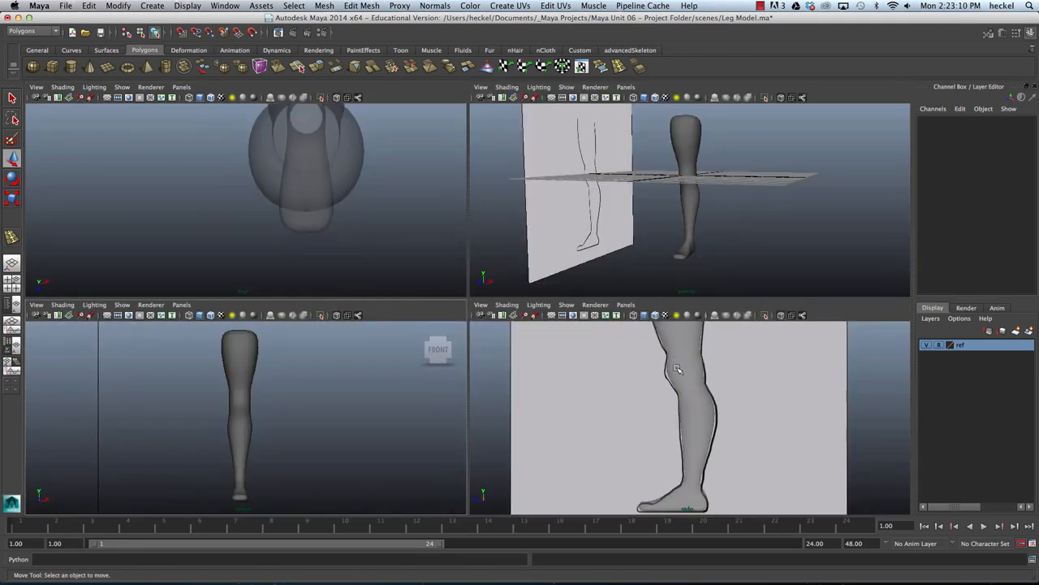
key(space)
alt+right_drag(677, 378, 513, 270)
key(space)
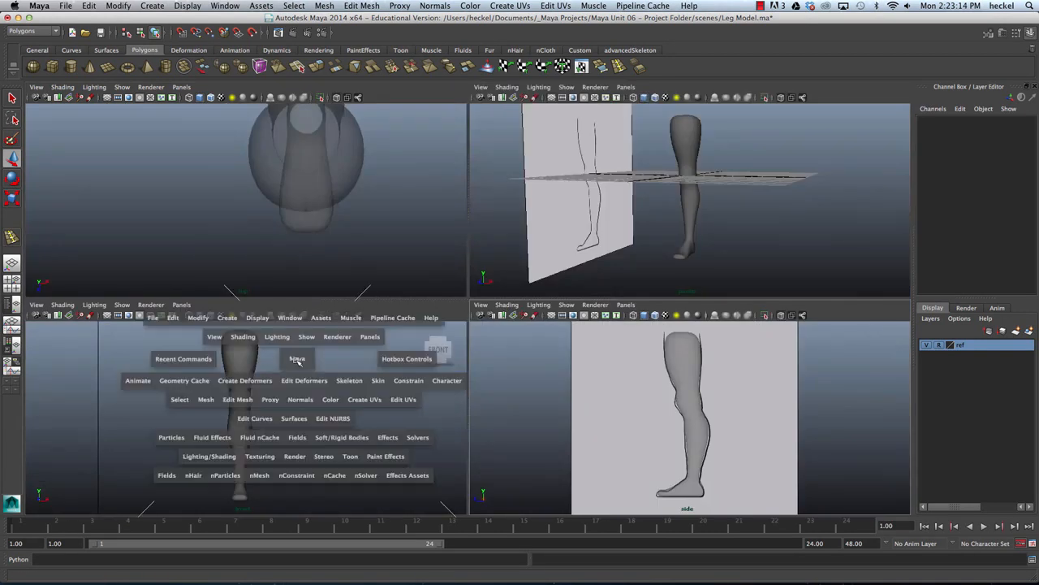
key(space)
alt+right_drag(327, 371, 418, 340)
In edge mode, scale the edge loop just below the knee slightly narrower.
click(488, 286)
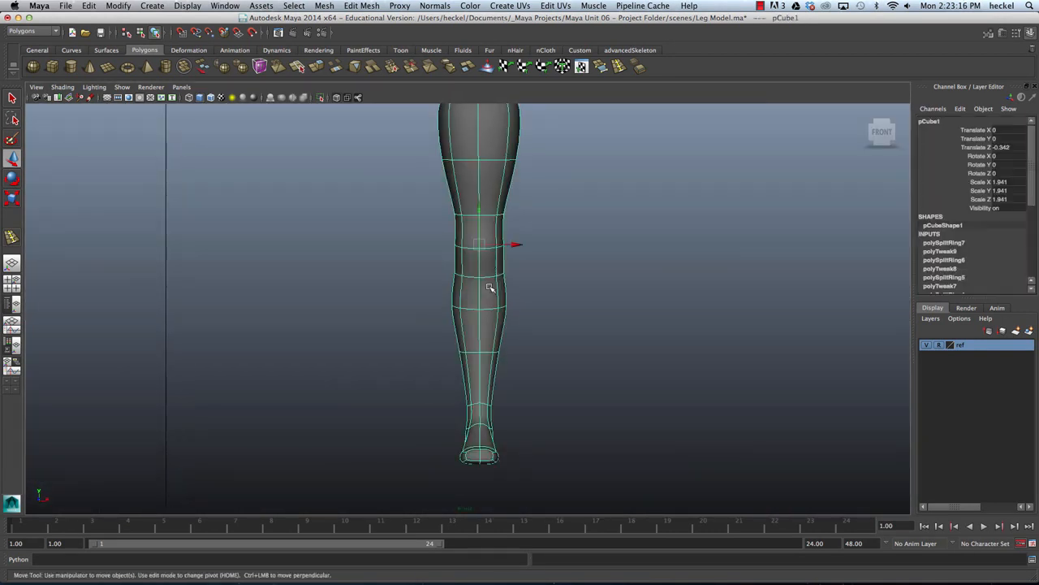
right_drag(477, 276, 475, 255)
double_click(473, 274)
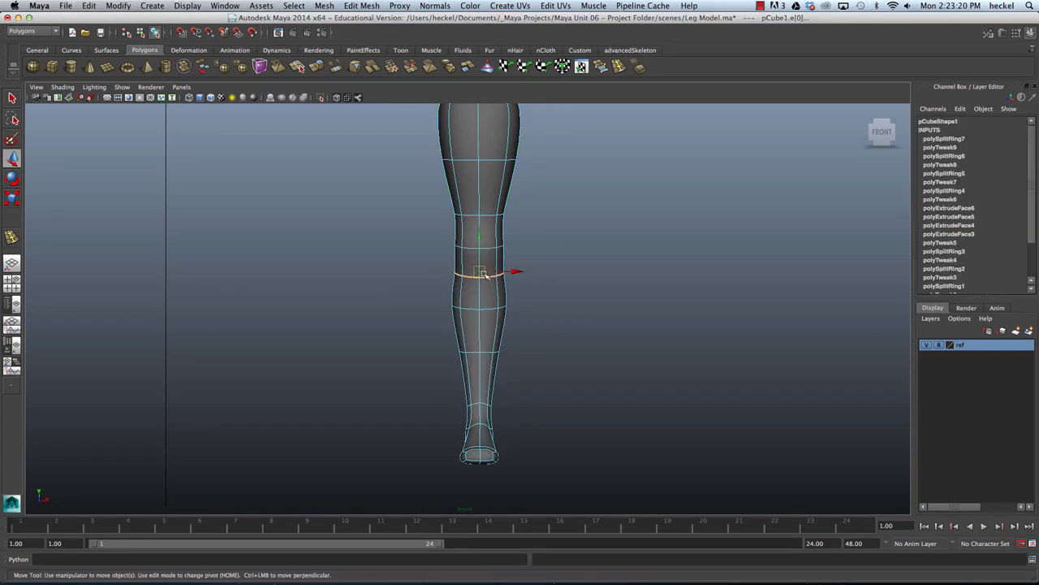
key(r)
drag(479, 275, 482, 276)
Select the edge loop just above the knee and move it slightly down along Y.
double_click(477, 216)
drag(476, 216, 479, 192)
key(w)
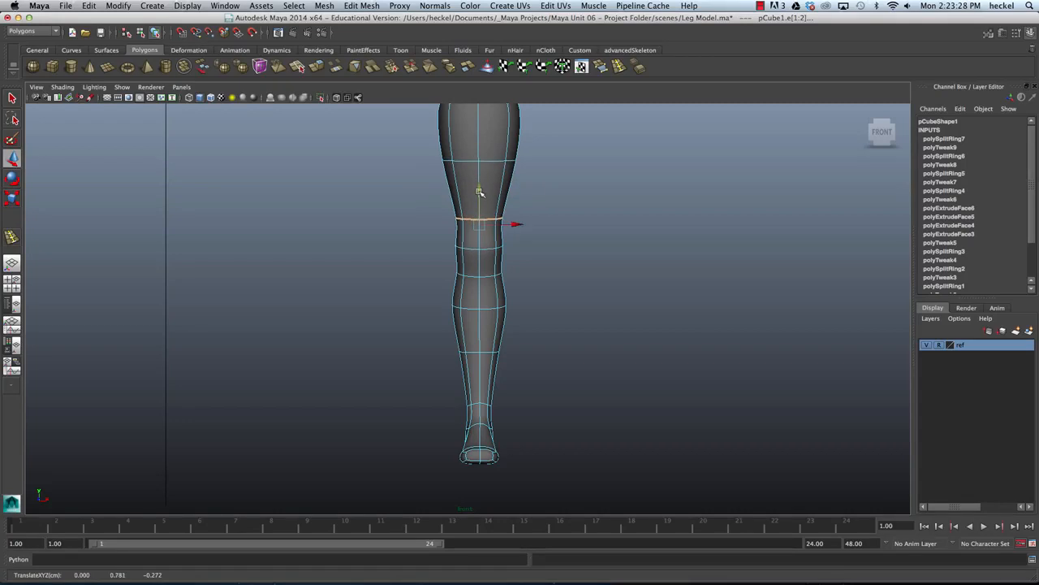
Scale the edge loop around the upper calf and check it against the side-view outline.
alt+right_drag(604, 260, 536, 246)
alt+middle_drag(549, 241, 546, 245)
click(484, 313)
key(r)
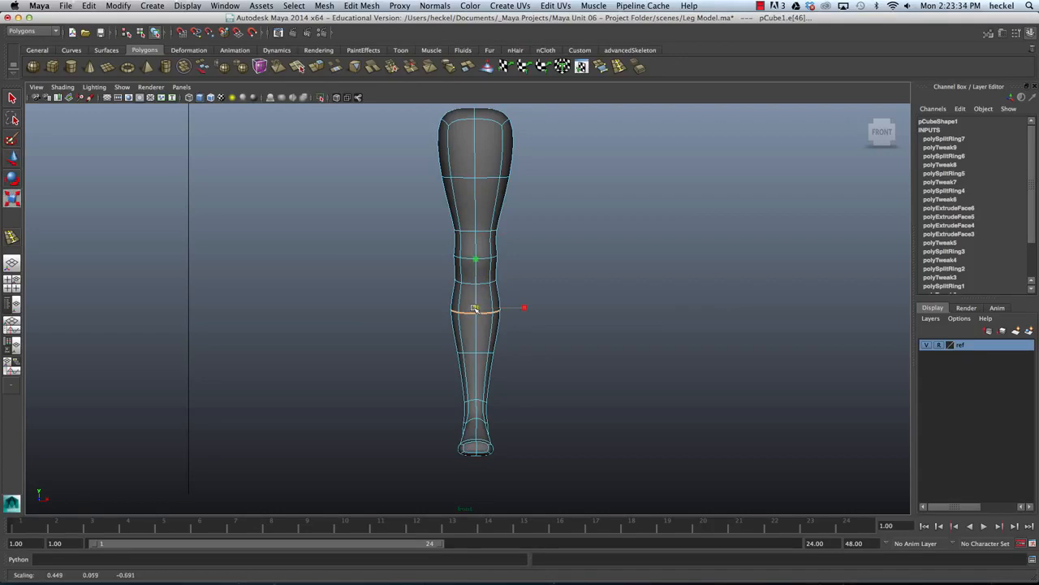
key(space)
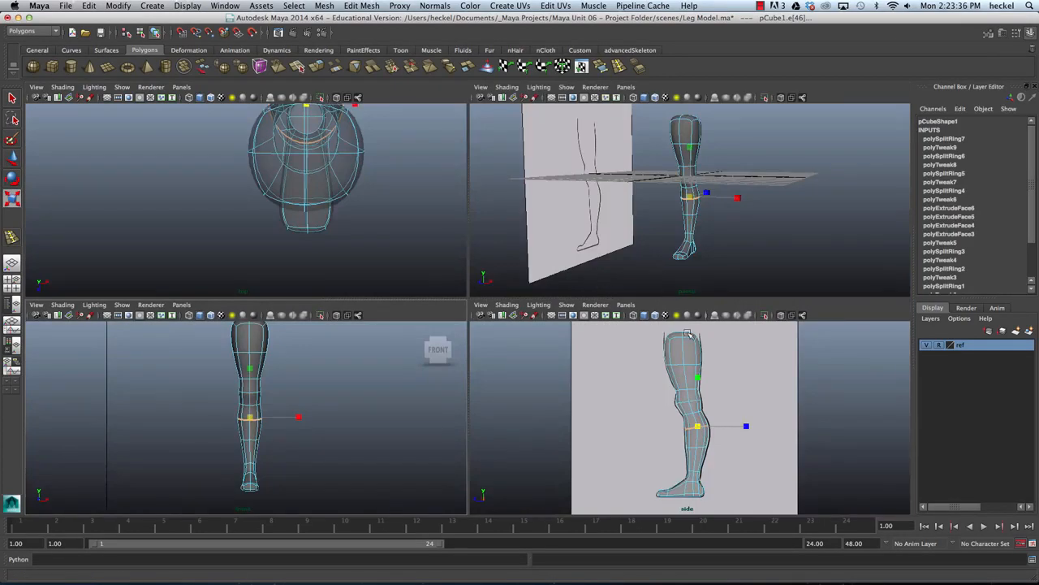
key(space)
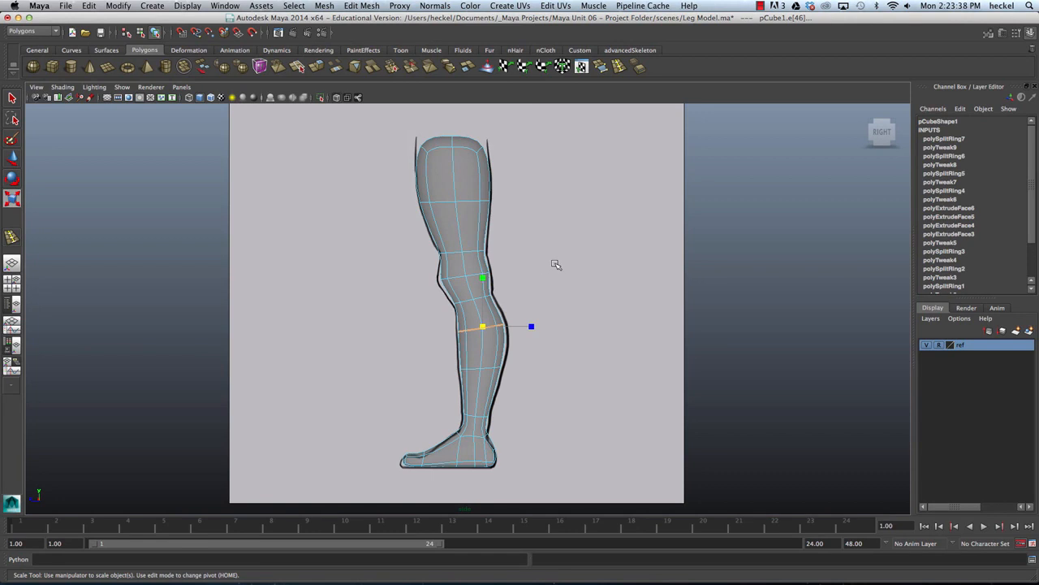
scroll(542, 264, down, 1)
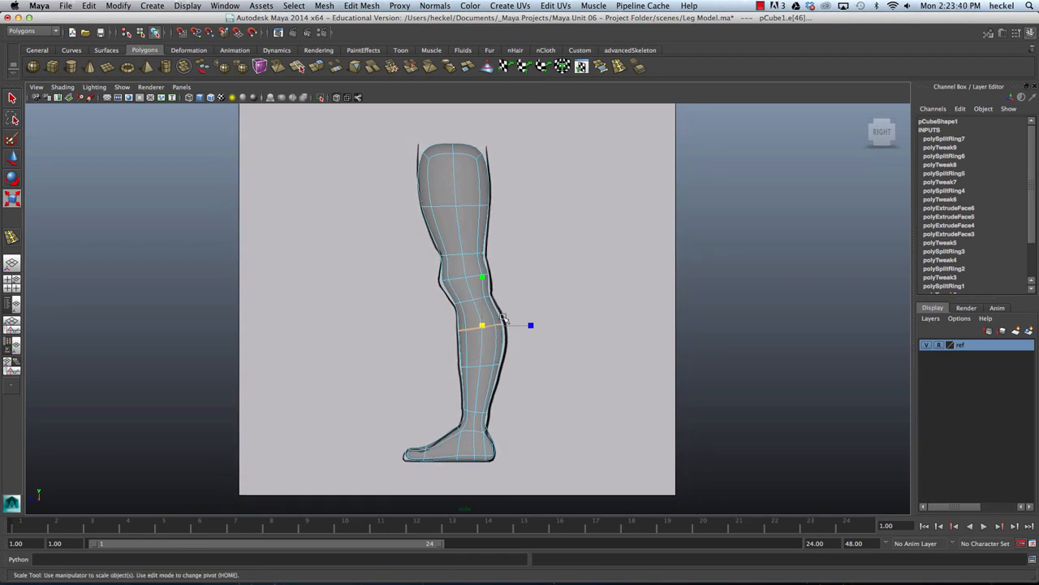
click(583, 380)
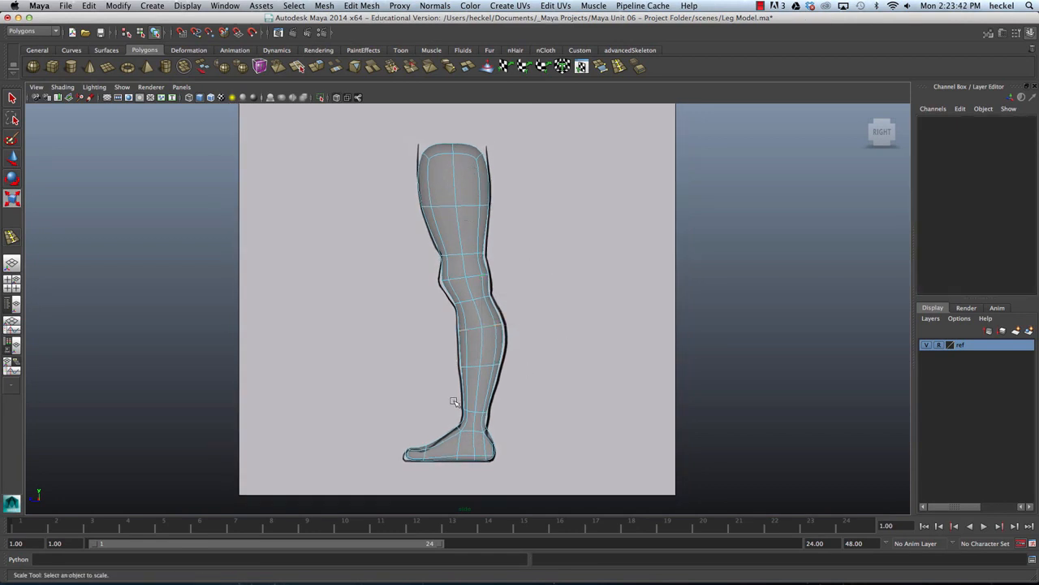
Return to object mode and examine the smoothed leg in the front view.
key(space)
key(space)
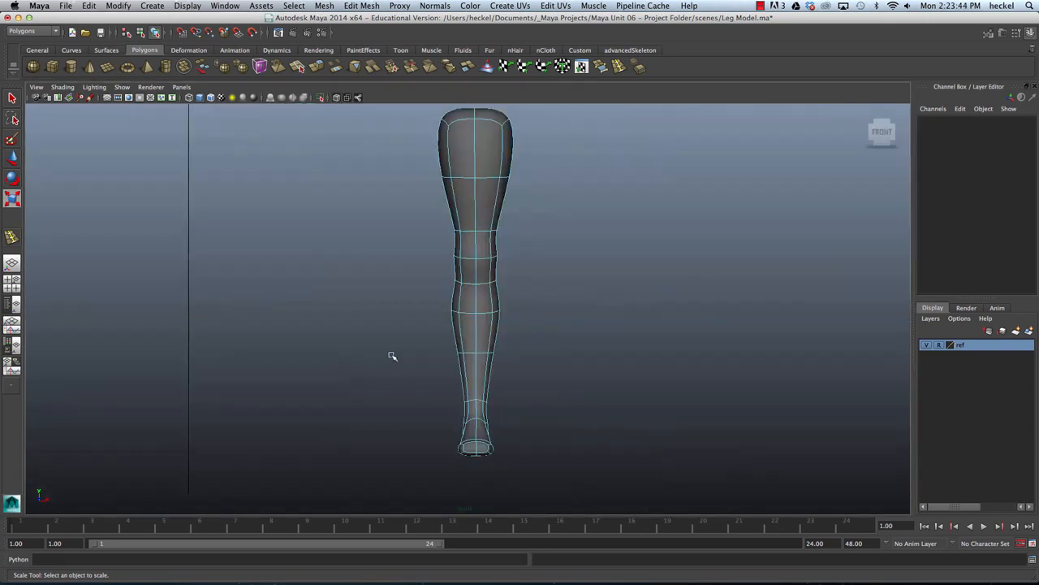
mouse_move(412, 322)
alt+middle_down()
mouse_move(403, 351)
mouse_move(425, 334)
alt+middle_up()
alt+right_drag(425, 334, 443, 335)
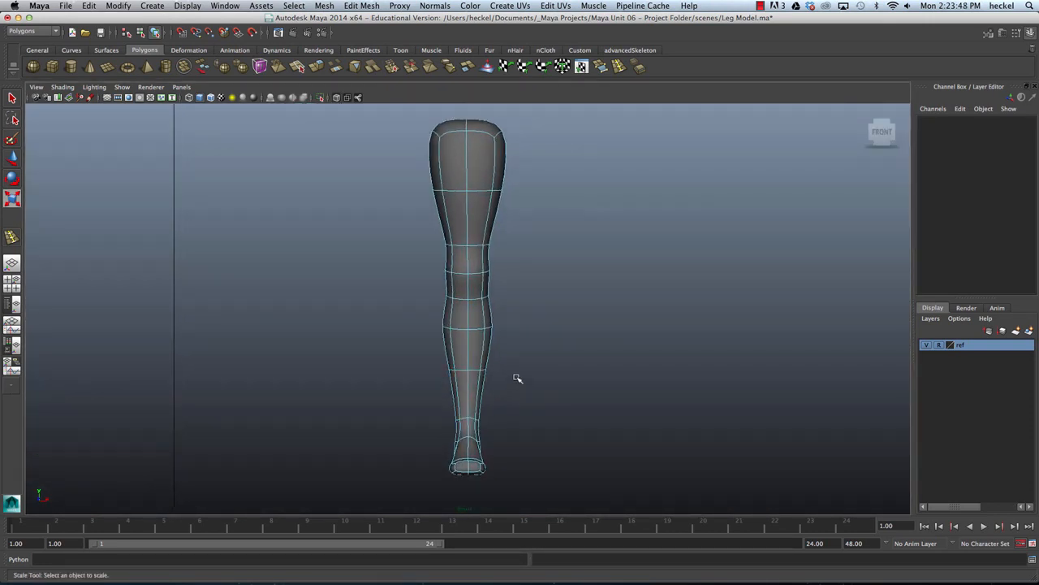
alt+right_drag(490, 373, 534, 272)
click(471, 284)
click(581, 303)
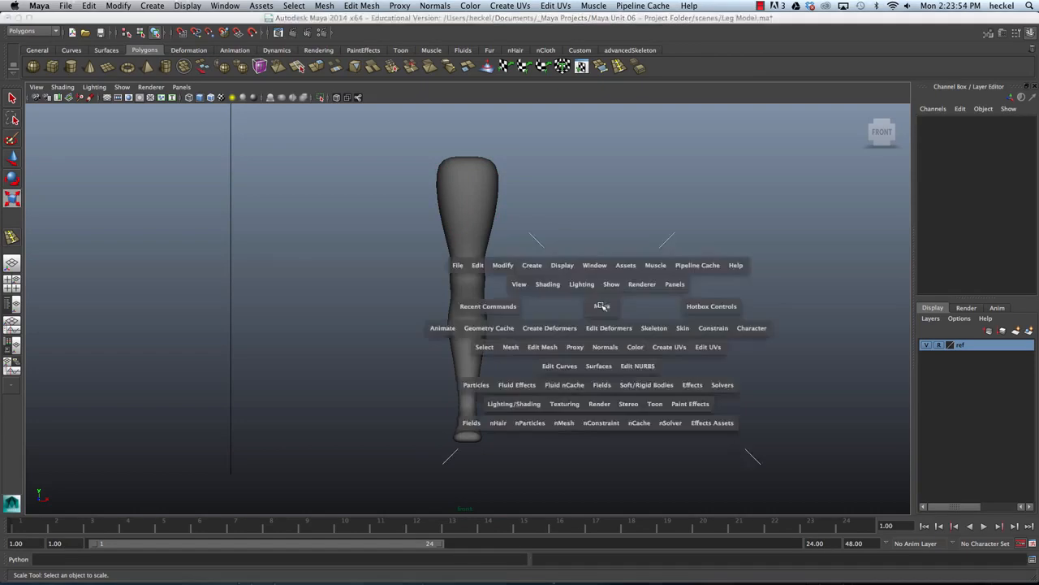
In the perspective view, select the edges on both sides of the ball of the foot and scale them along X.
key(space)
key(space)
alt+drag(661, 249, 596, 270)
click(483, 371)
alt+middle_drag(484, 370, 487, 341)
alt+right_drag(487, 341, 574, 371)
alt+middle_drag(458, 362, 494, 322)
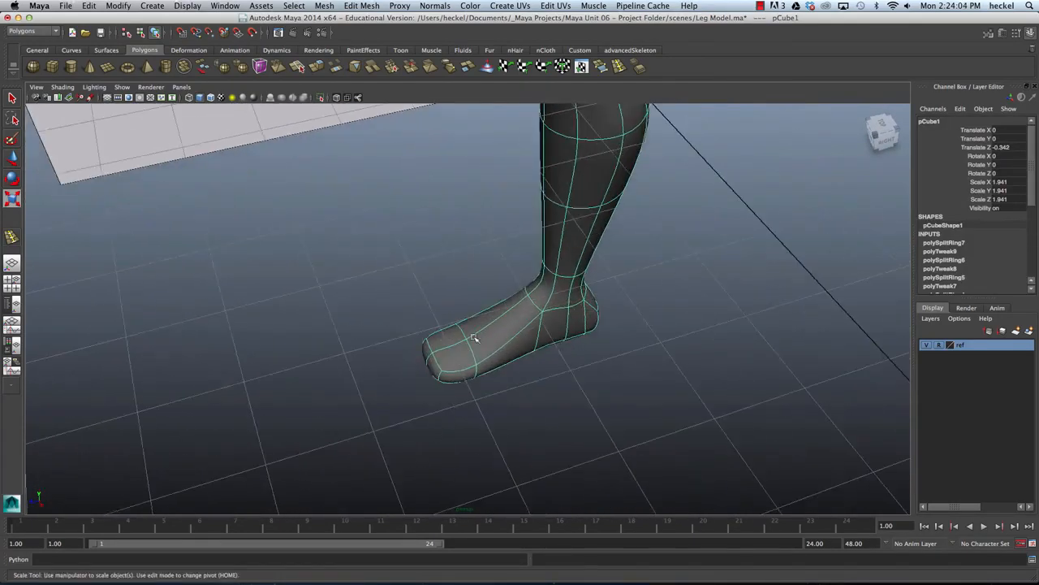
alt+drag(494, 322, 473, 365)
right_drag(462, 376, 459, 358)
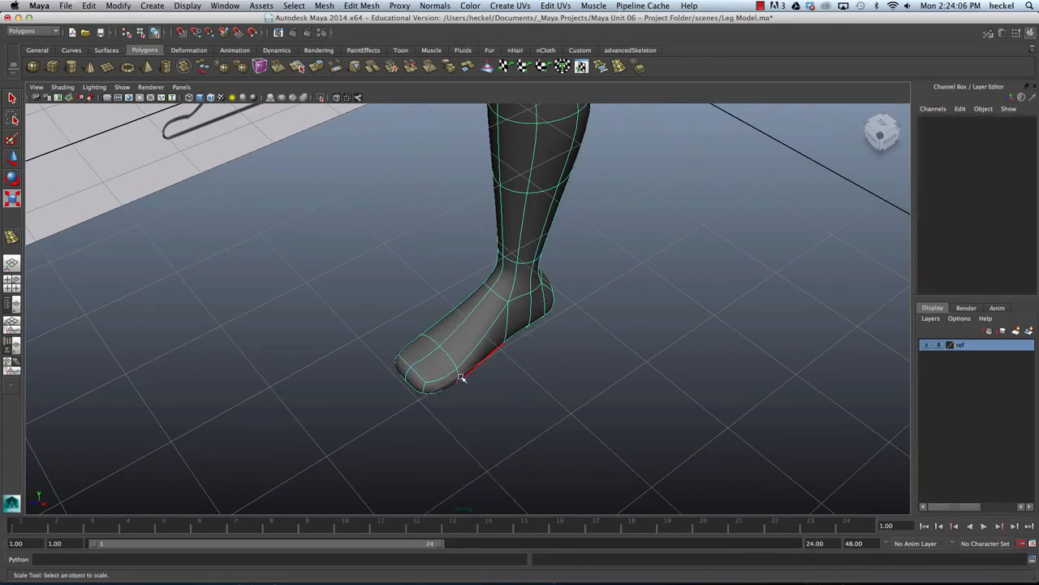
click(458, 376)
alt+drag(459, 376, 552, 377)
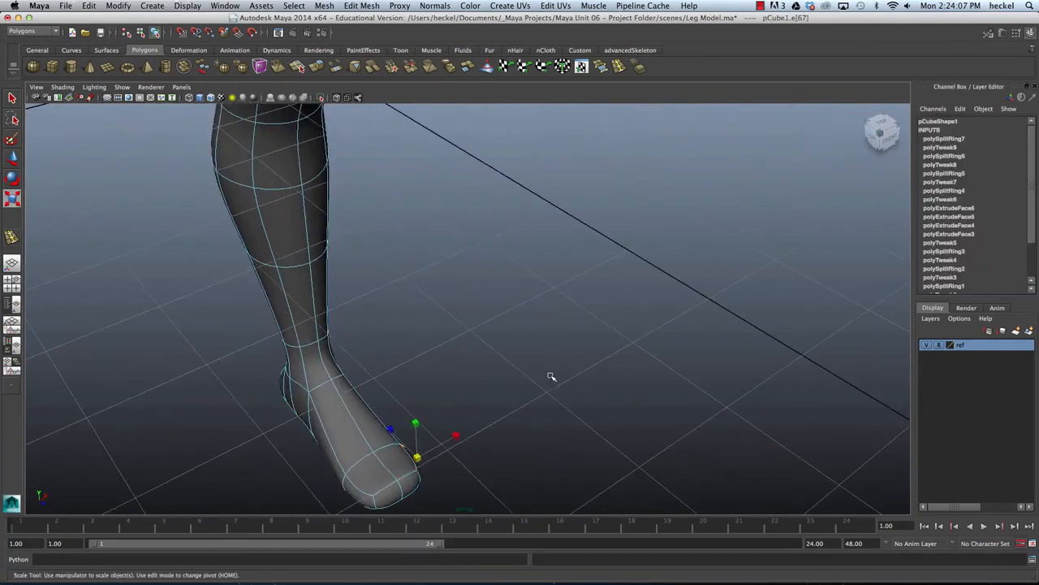
click(342, 482)
drag(340, 501, 334, 504)
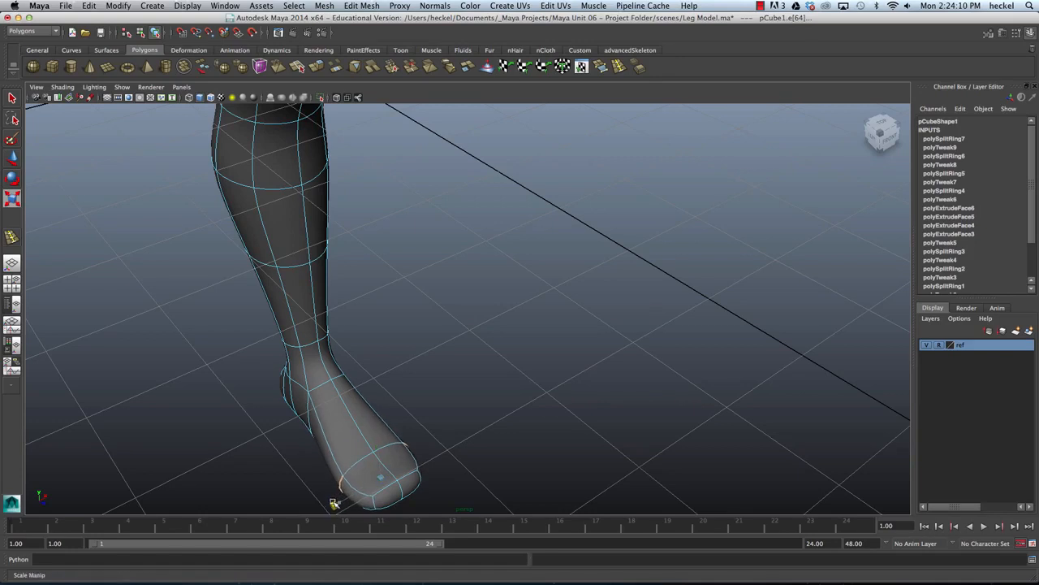
Select the edges at the tip of the toes and scale them along X.
alt+middle_drag(420, 451, 420, 415)
click(376, 470)
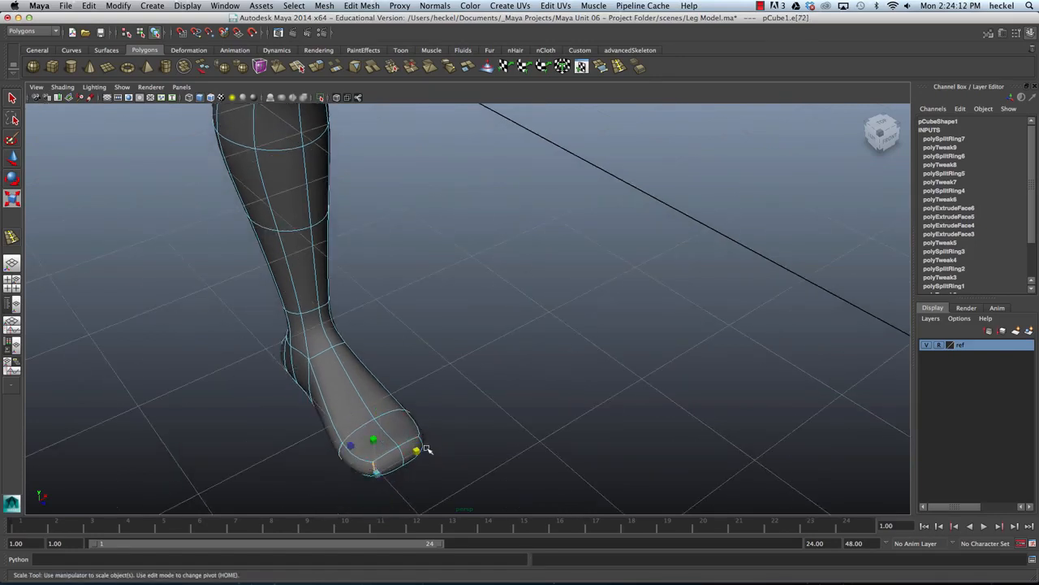
shift+click(421, 445)
drag(362, 479, 558, 323)
Move the vertical edge at the back of the heel along Z.
alt+drag(598, 321, 626, 417)
click(517, 398)
key(w)
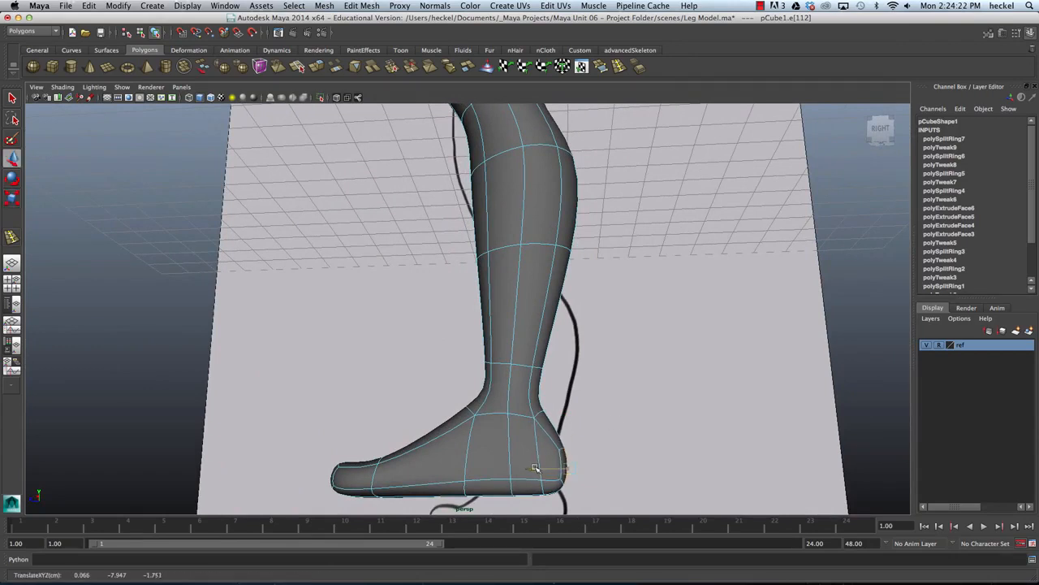
Select the edges on the sides of the heel and move them along Z to round it.
alt+drag(545, 469, 552, 345)
shift+click(570, 386)
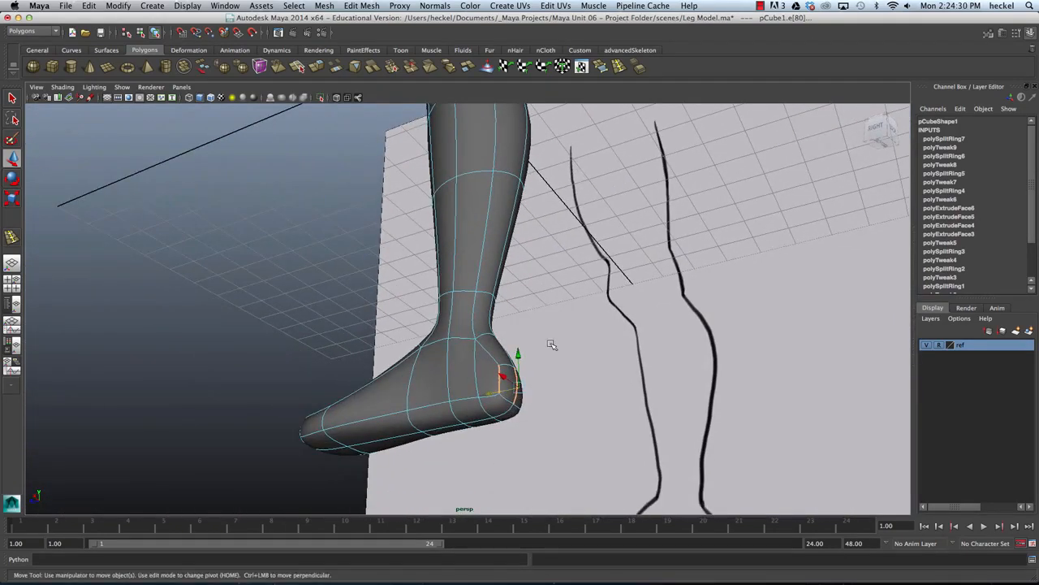
click(534, 390)
click(504, 380)
alt+drag(568, 379, 501, 284)
middle_drag(481, 301, 477, 304)
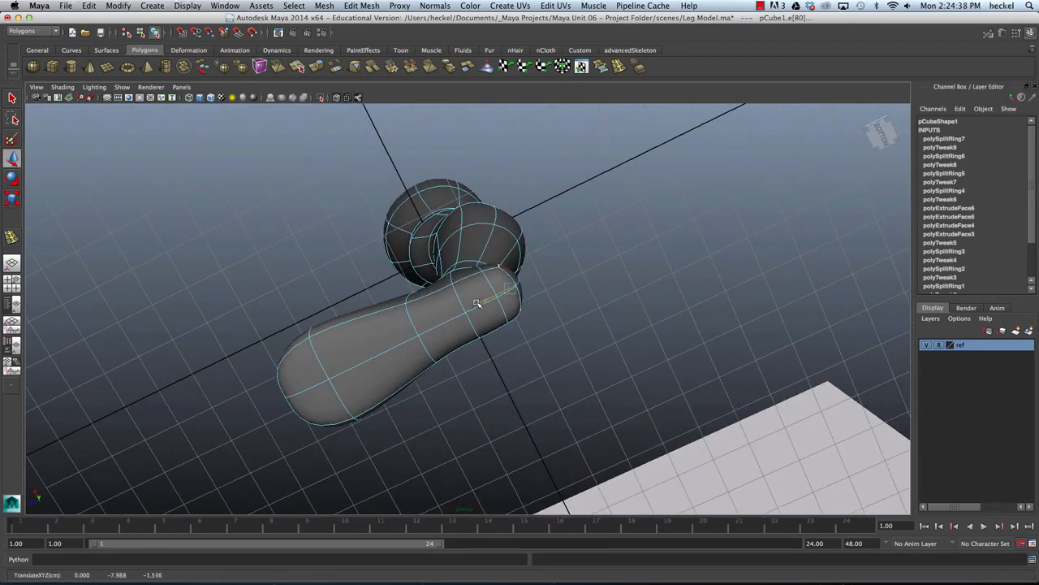
Adjust the rear heel edge along Z again and check the foot against the side-view outline.
alt+drag(573, 272, 504, 302)
click(504, 307)
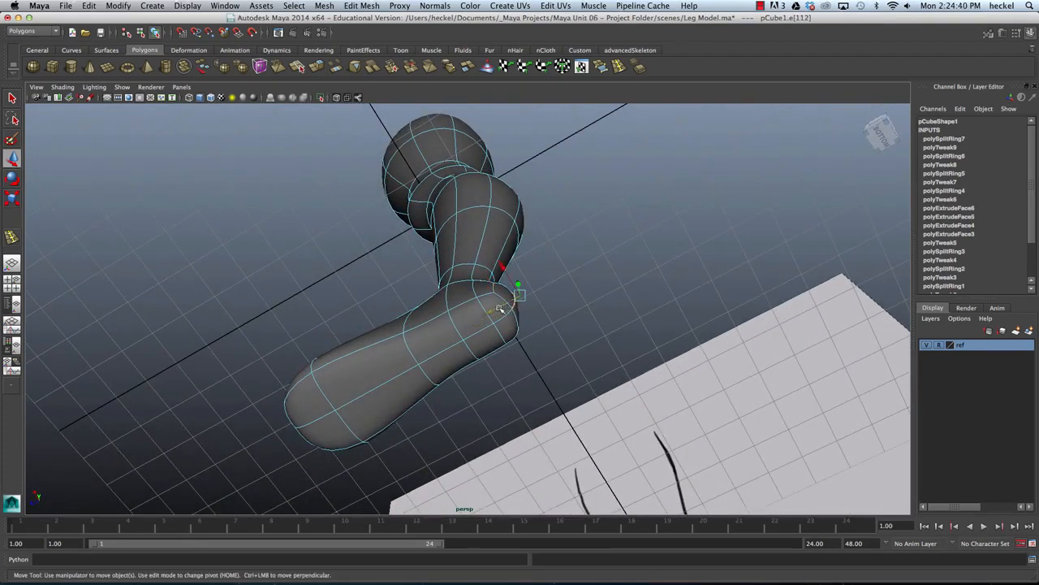
alt+drag(581, 282, 624, 331)
key(space)
key(space)
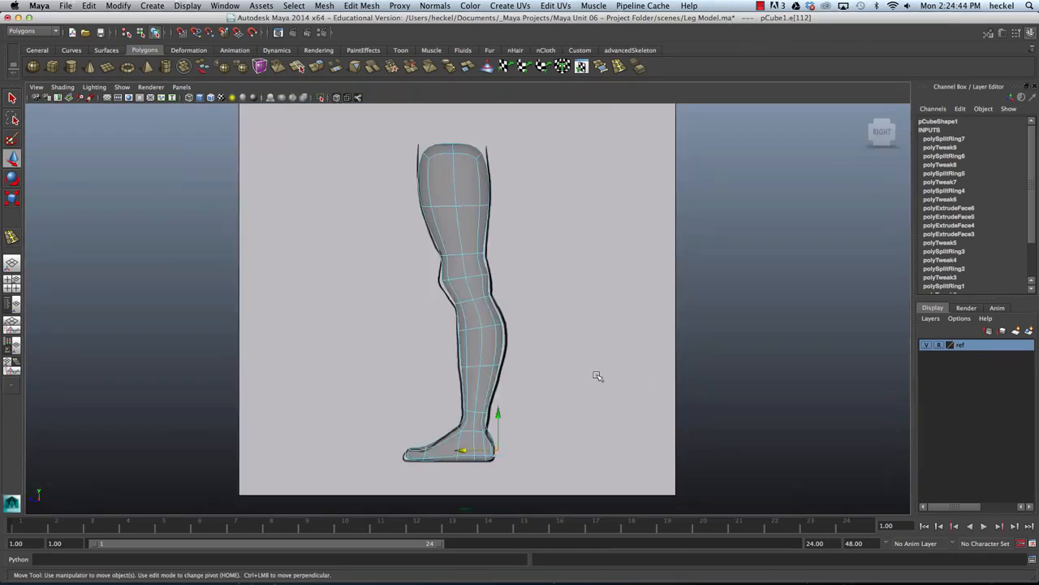
click(552, 395)
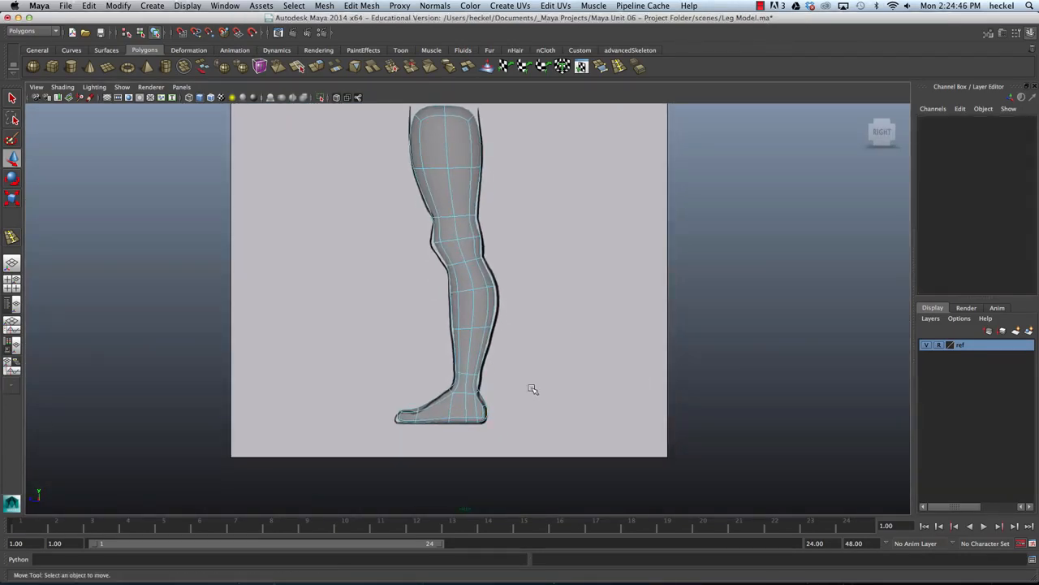
Return to object mode and examine the whole smoothed leg and foot in the perspective view.
key(space)
alt+drag(702, 222, 692, 217)
key(space)
alt+drag(539, 338, 582, 352)
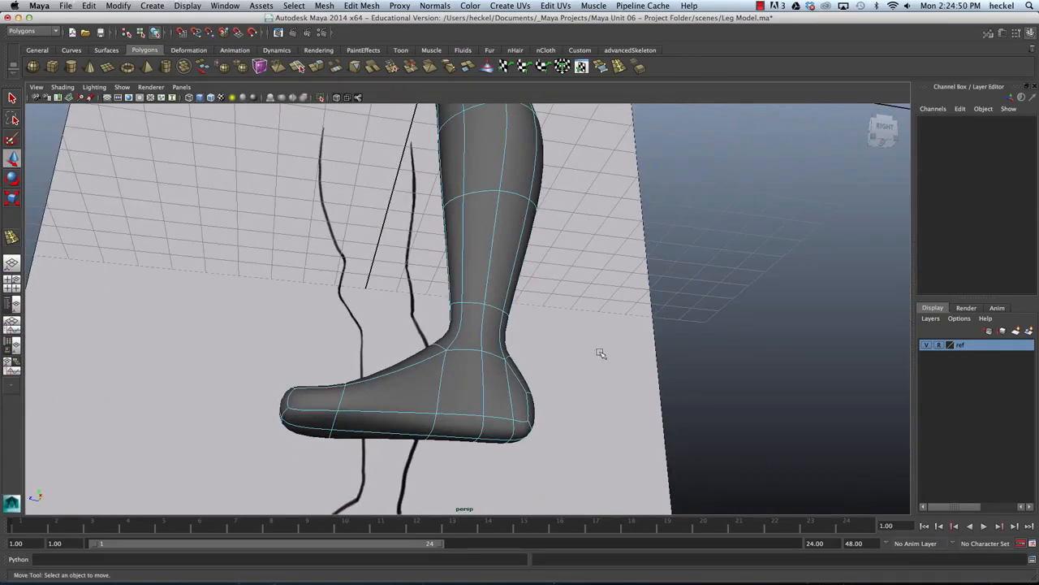
right_click(489, 280)
click(526, 269)
alt+drag(676, 327, 571, 279)
click(555, 287)
scroll(574, 281, down, 3)
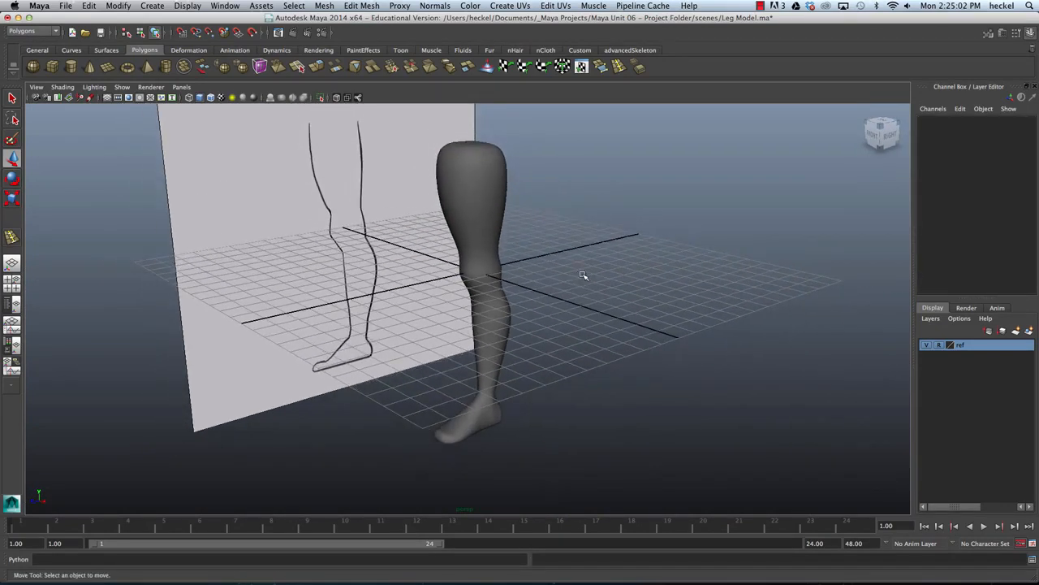